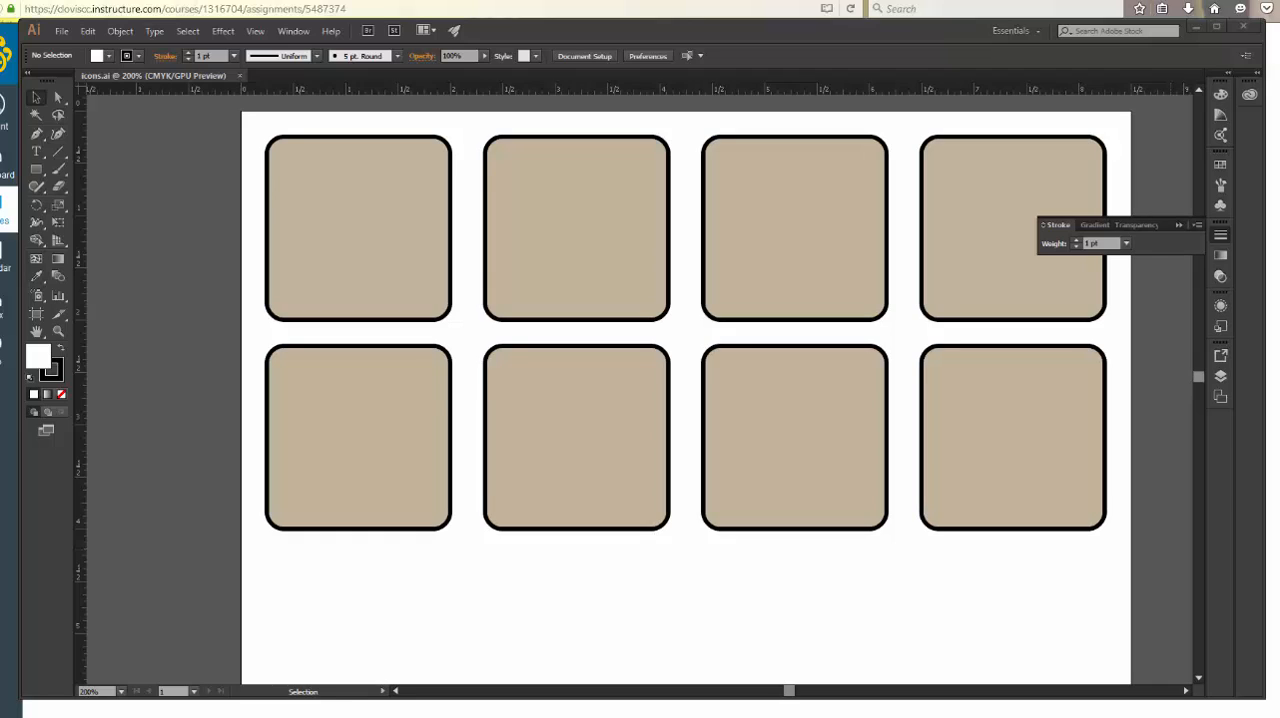
Place the picnic image from the Camping folder as a linked template
left_click(62, 31)
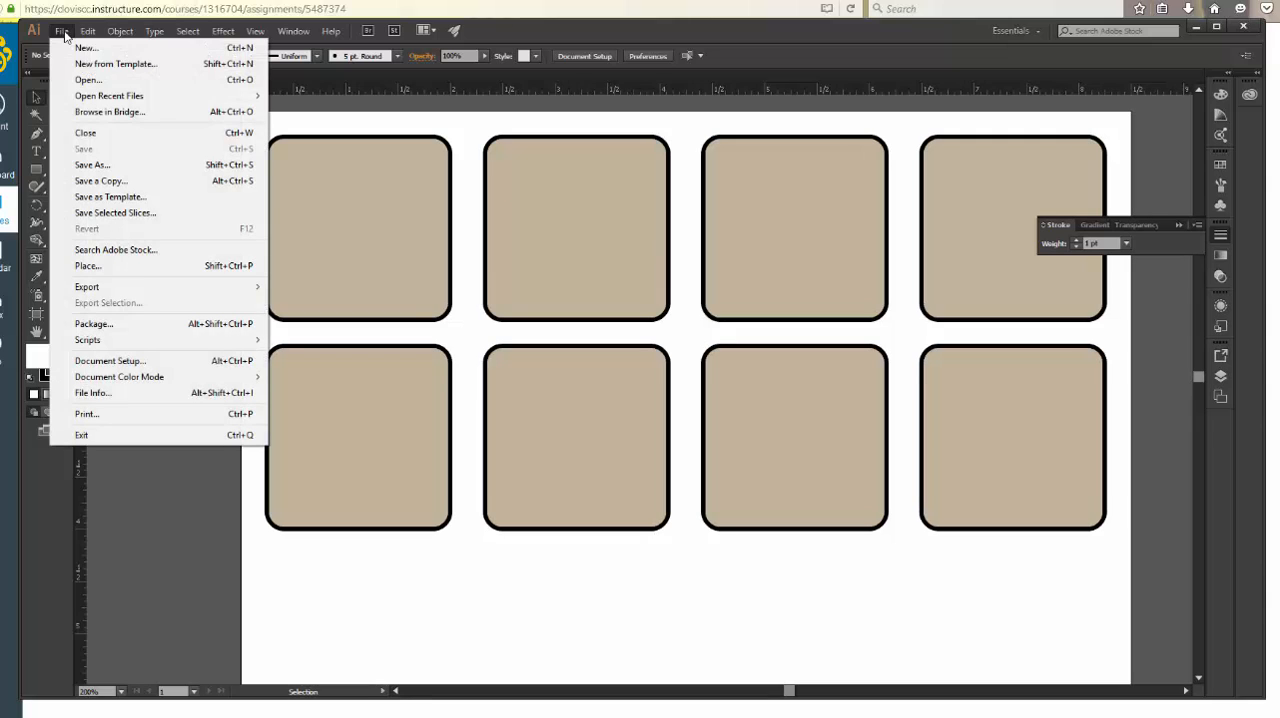
left_click(107, 265)
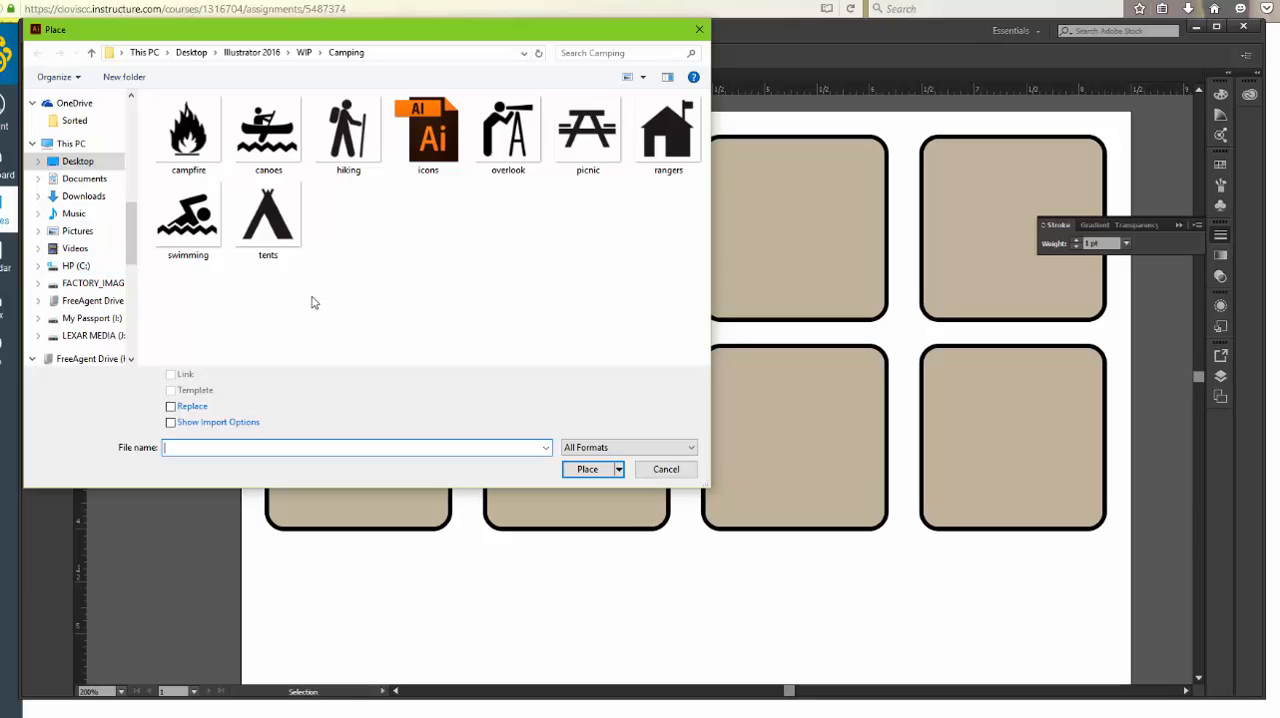
left_click(592, 133)
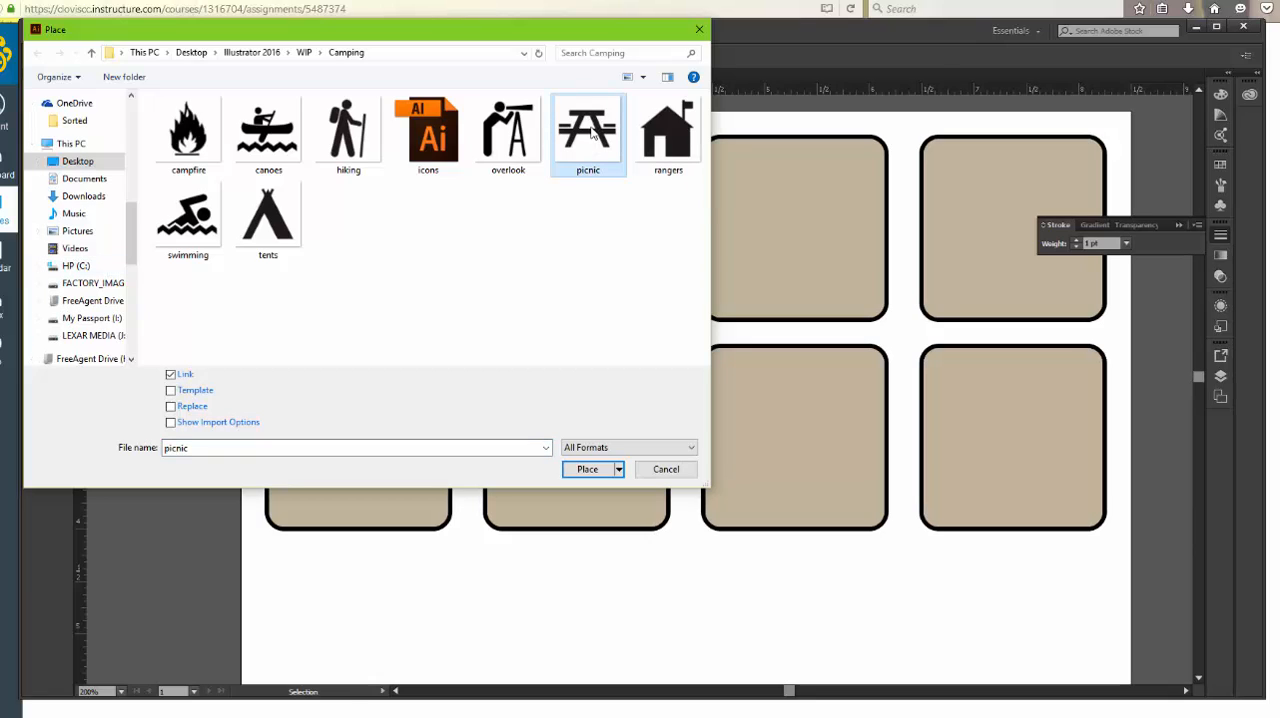
left_click(171, 391)
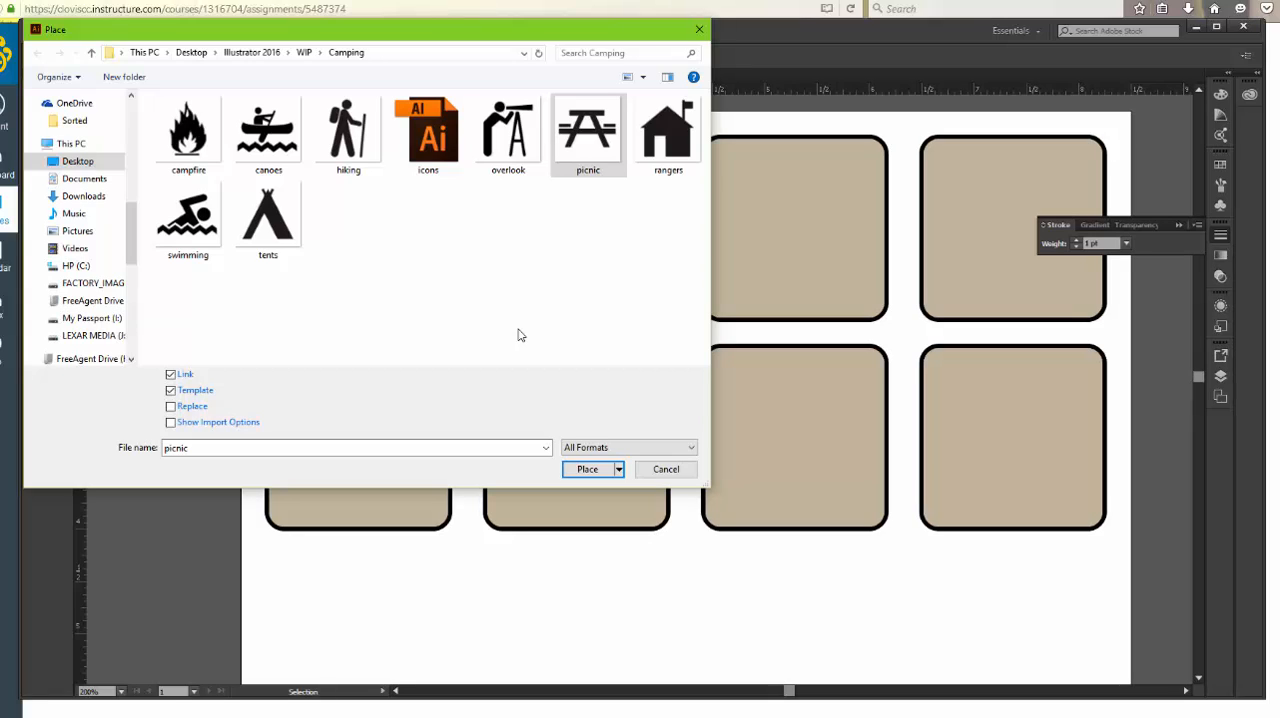
left_click(593, 472)
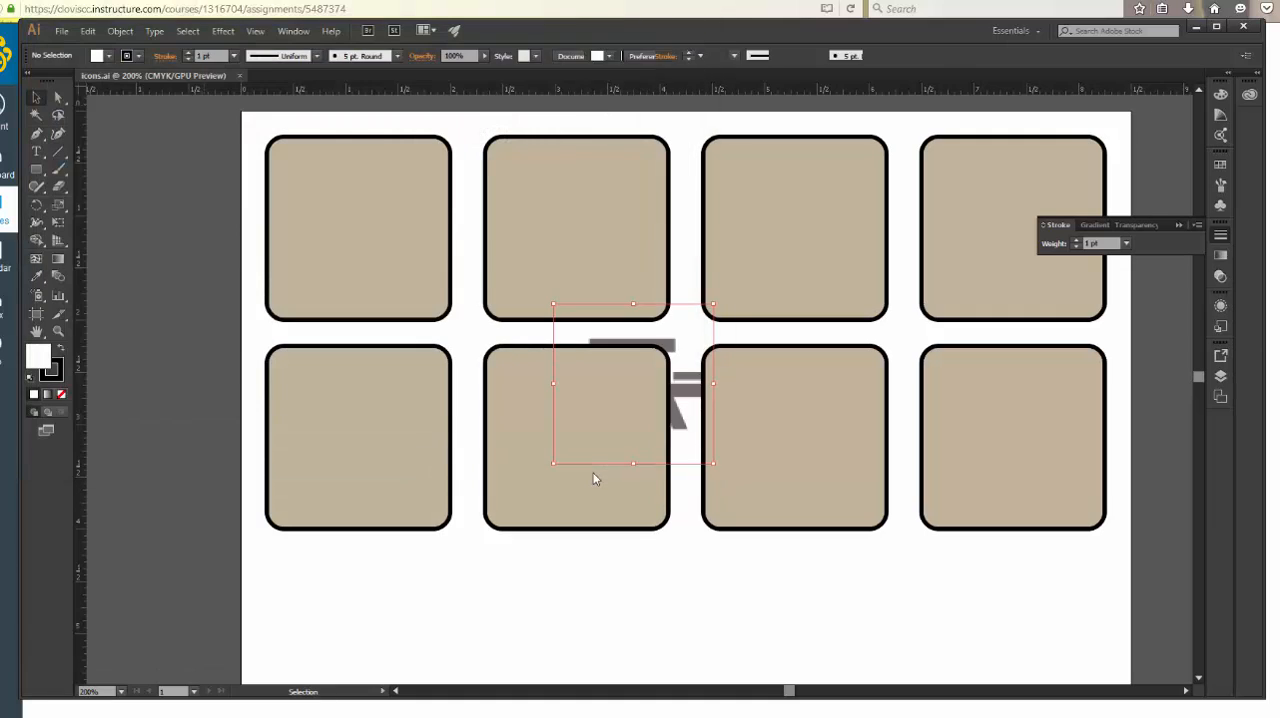
Place the hiking image from the Camping folder as a linked template
left_click(62, 32)
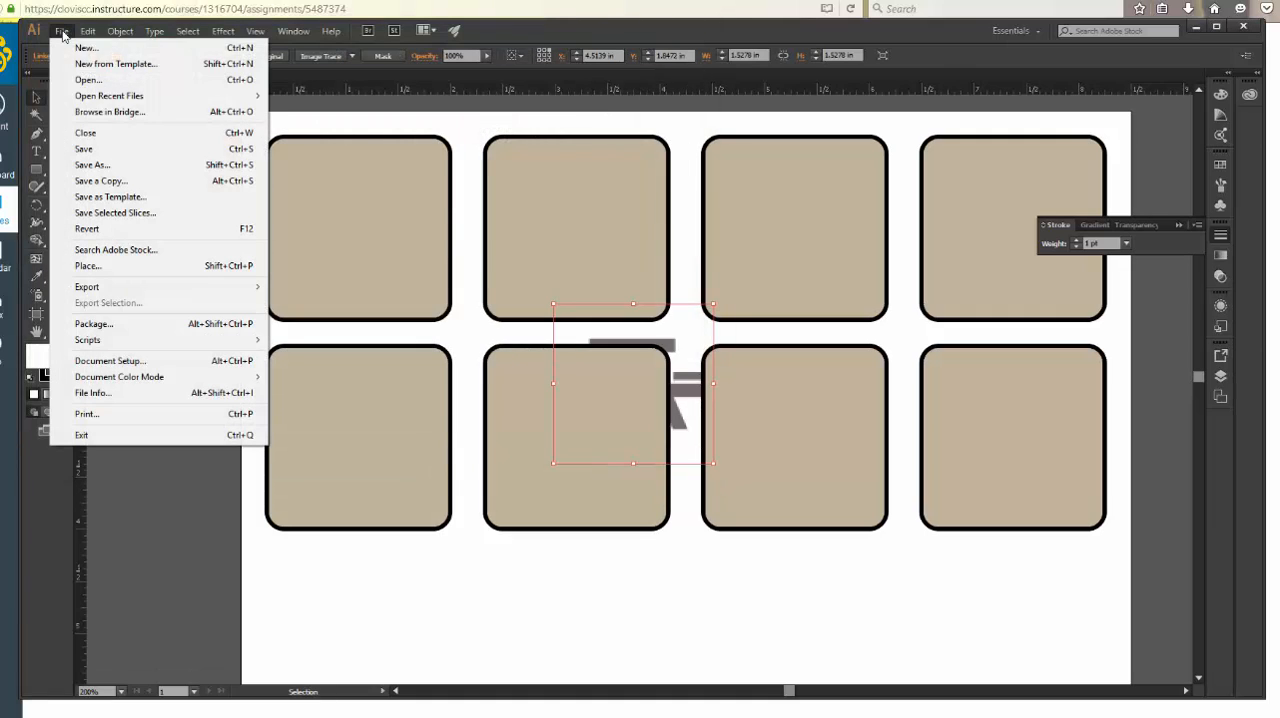
left_click(108, 266)
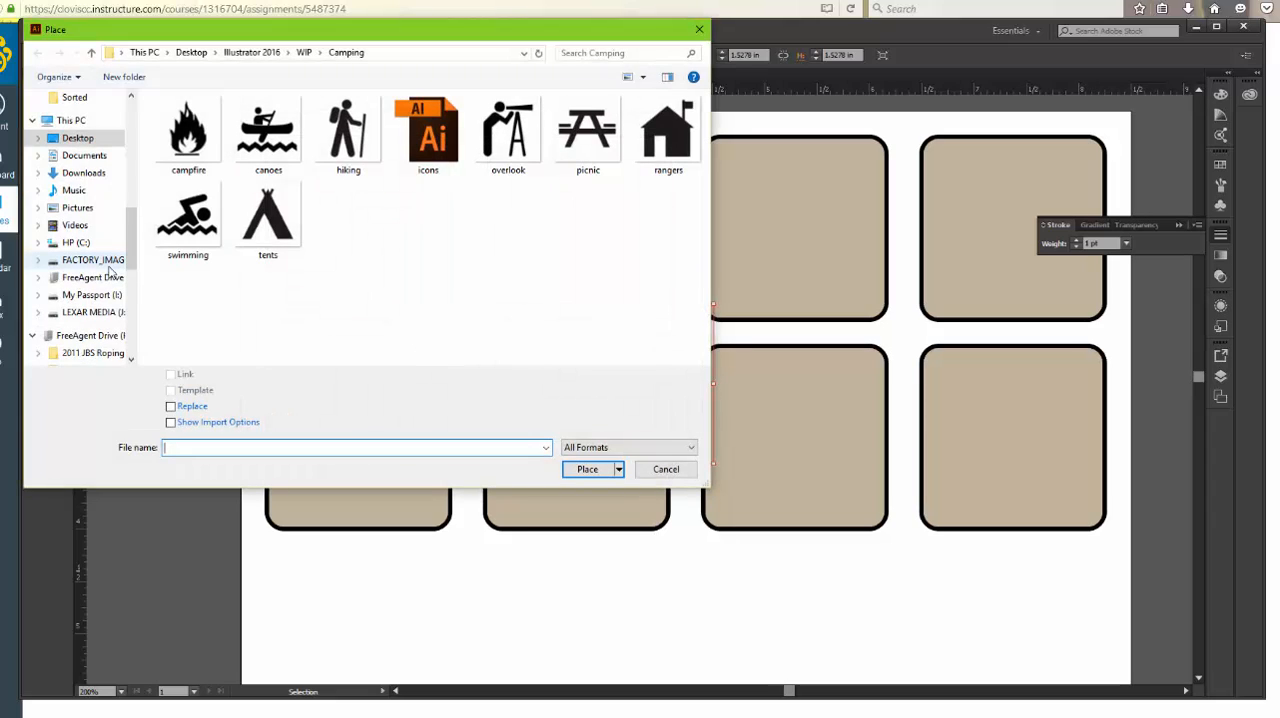
left_click(350, 140)
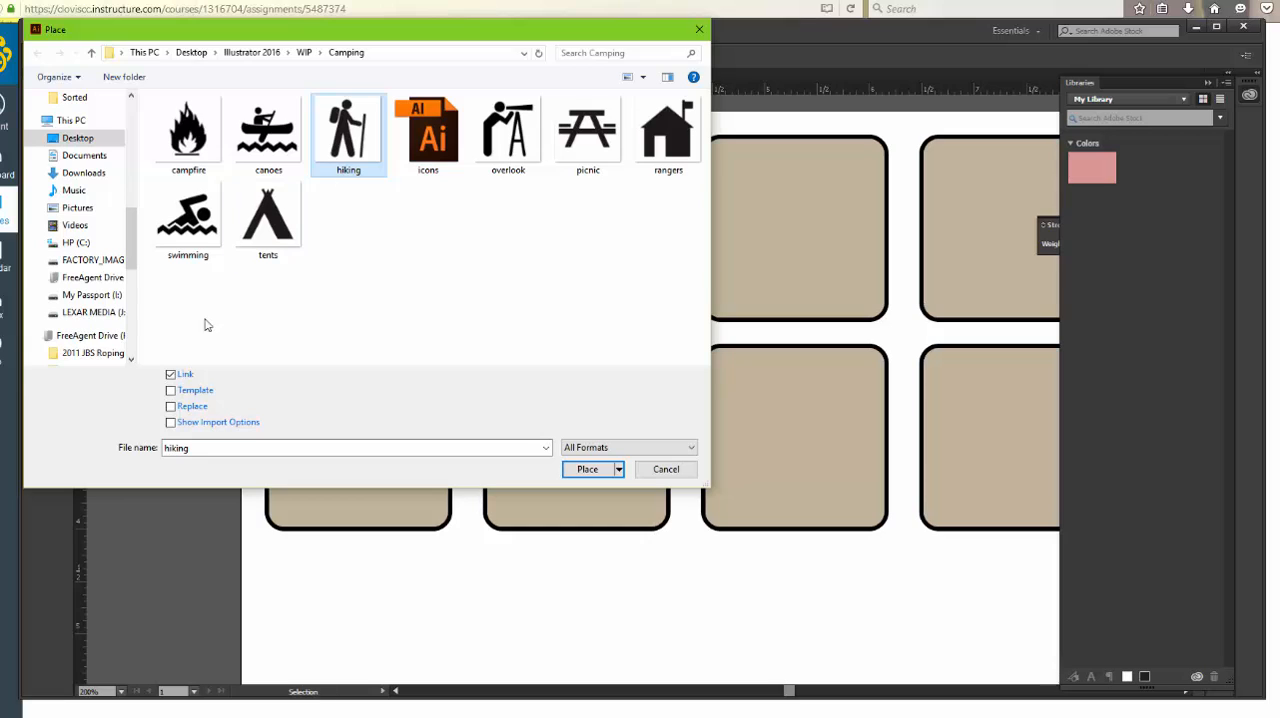
left_click(172, 391)
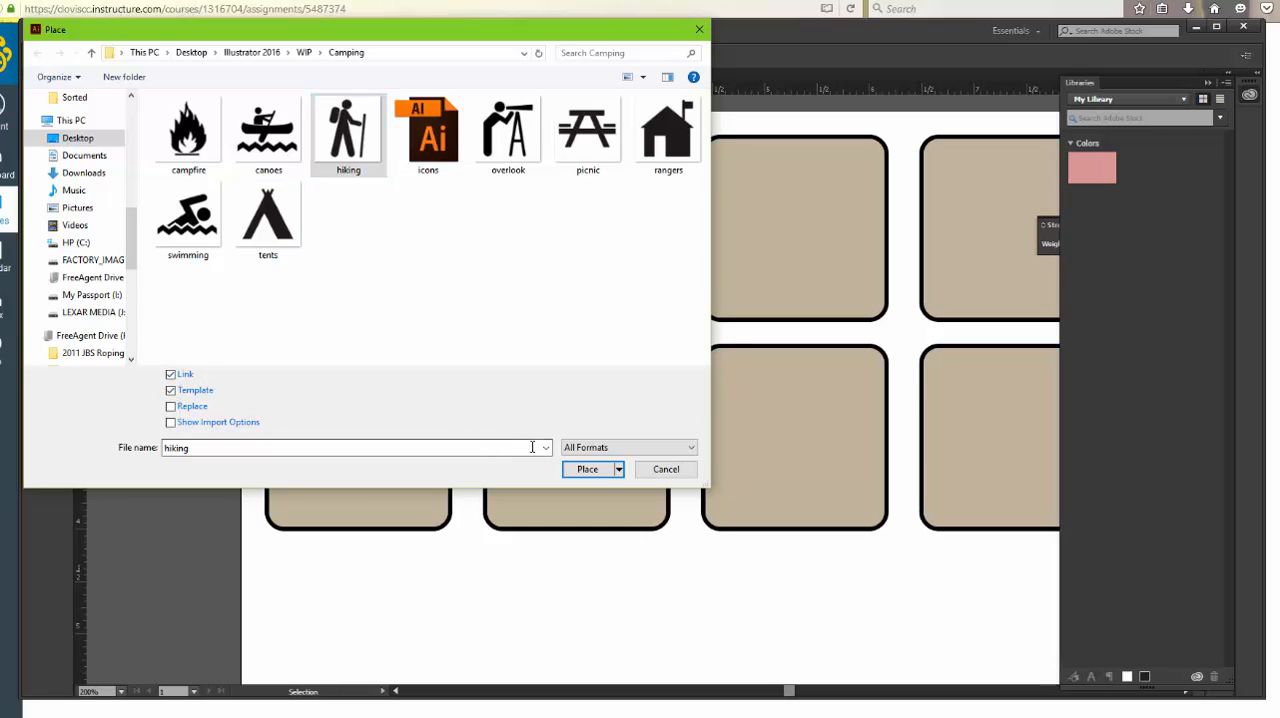
left_click(587, 470)
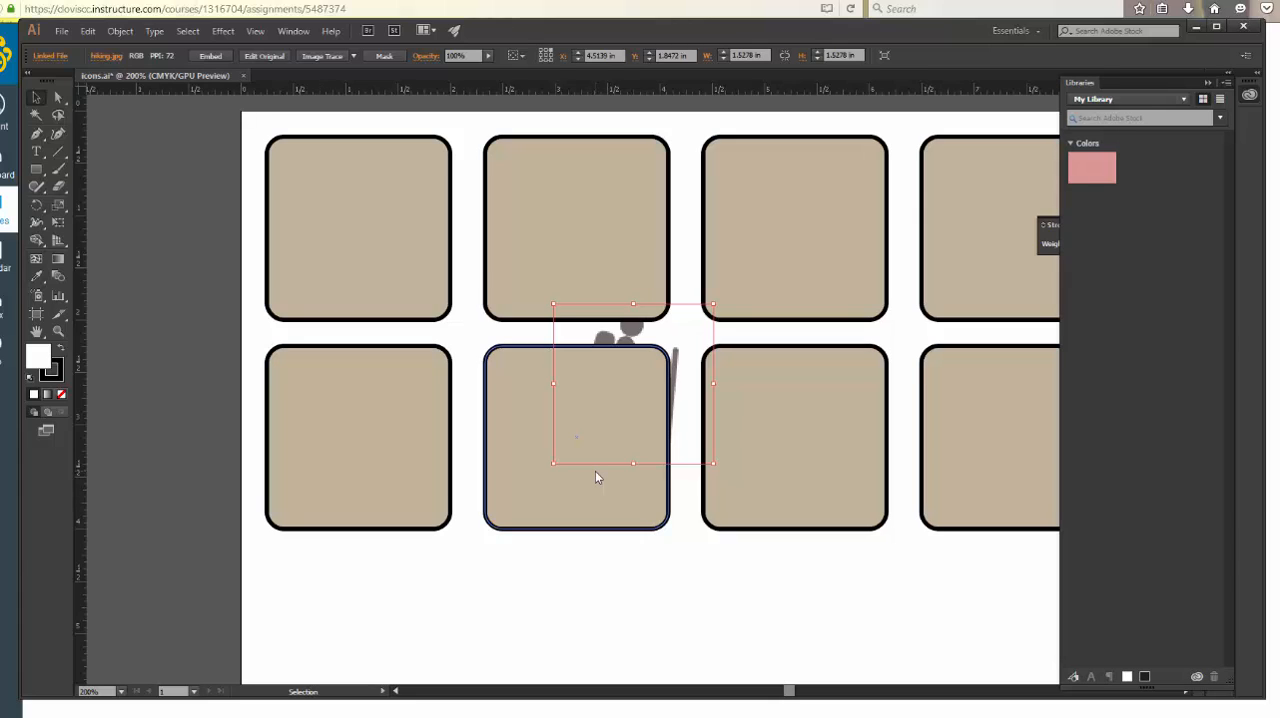
Place the campfire image from the Camping folder as a linked template
left_click(61, 31)
left_click(131, 265)
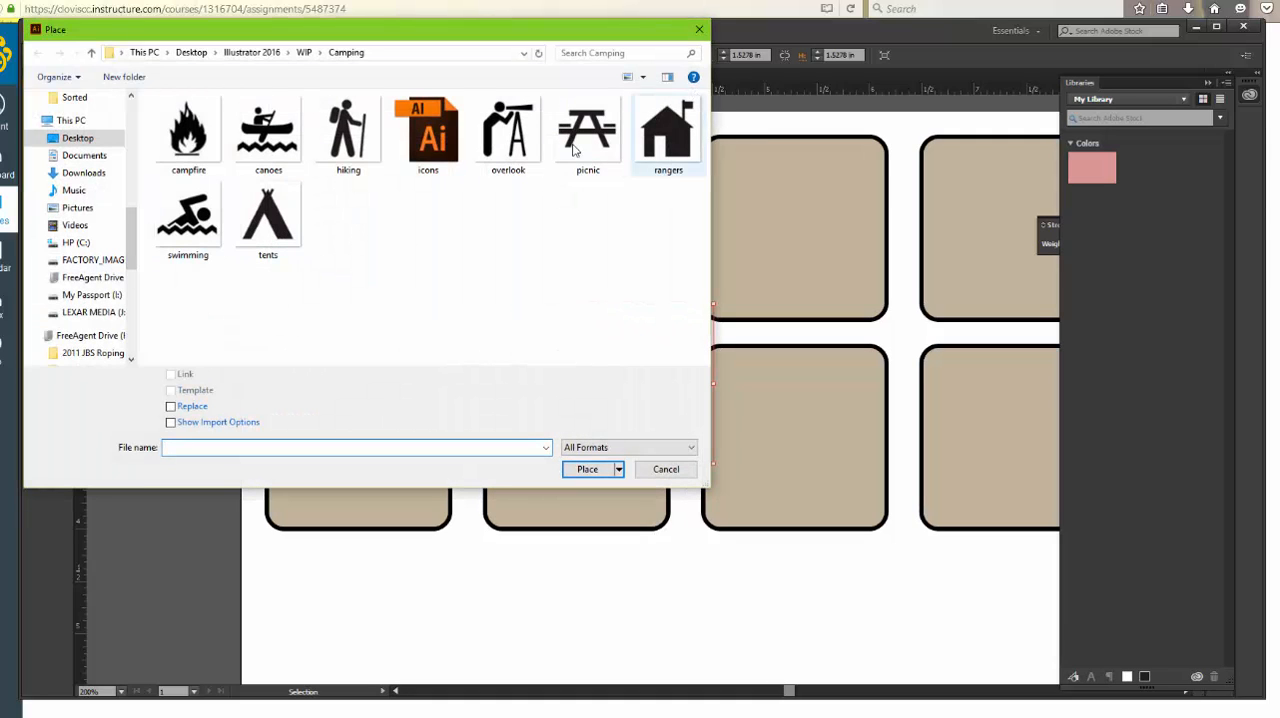
left_click(209, 149)
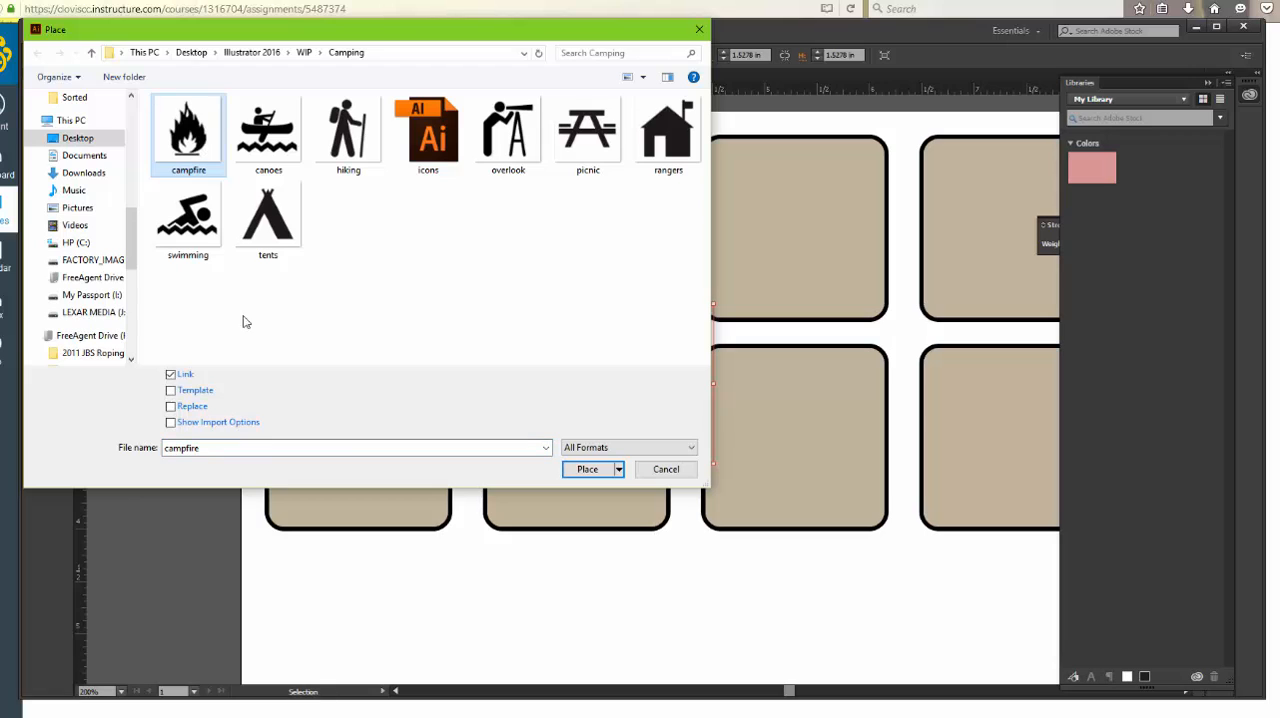
left_click(171, 391)
left_click(587, 469)
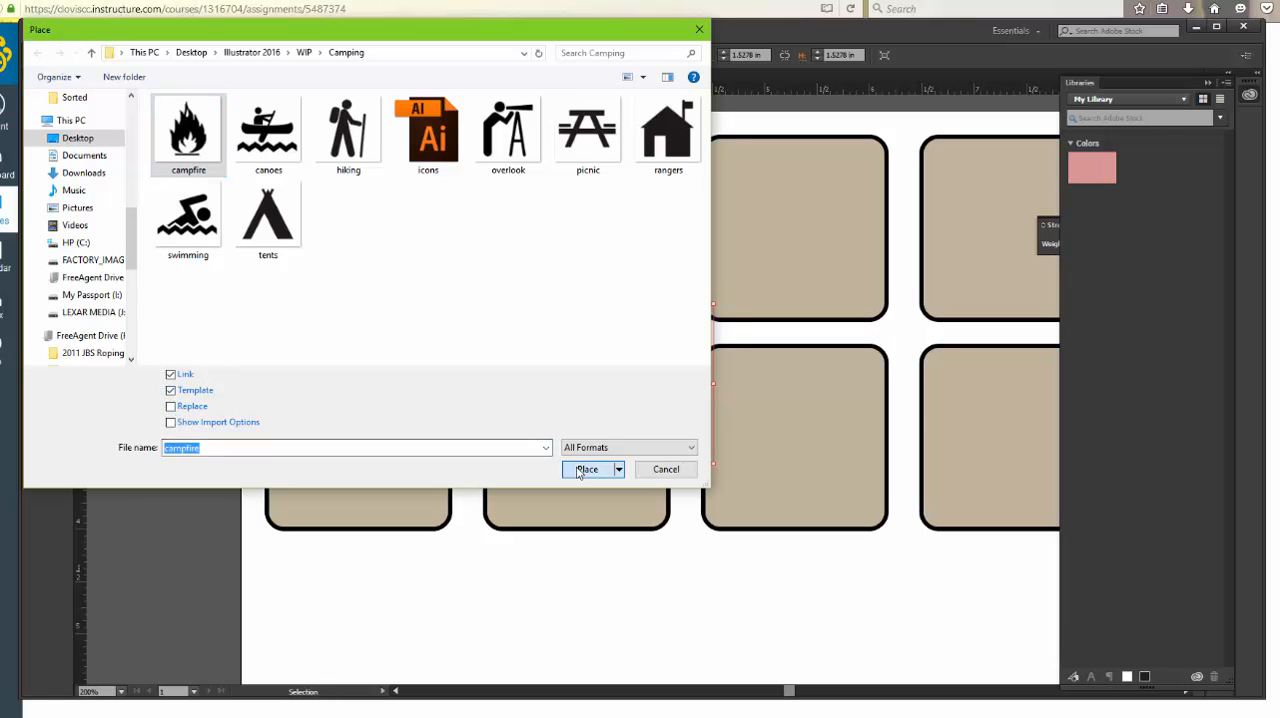
Place the tents image from the Camping folder as a linked template, and save the document with nothing selected
left_click(62, 31)
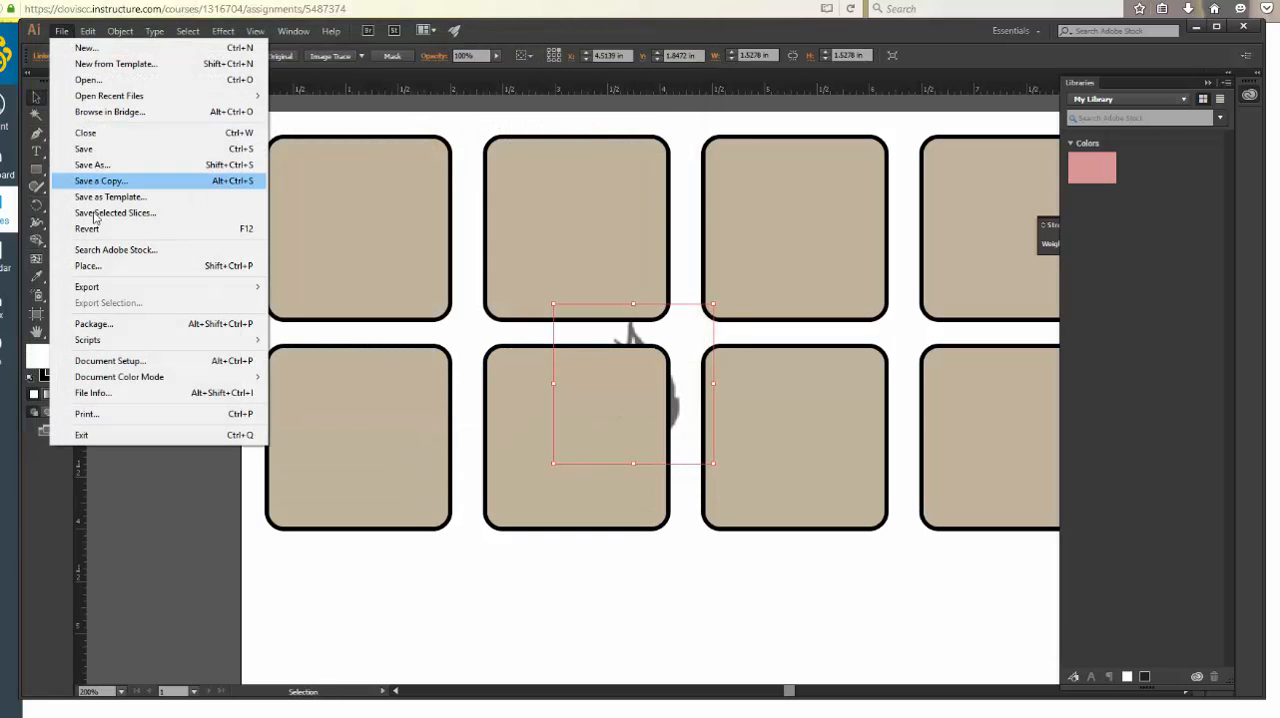
left_click(100, 268)
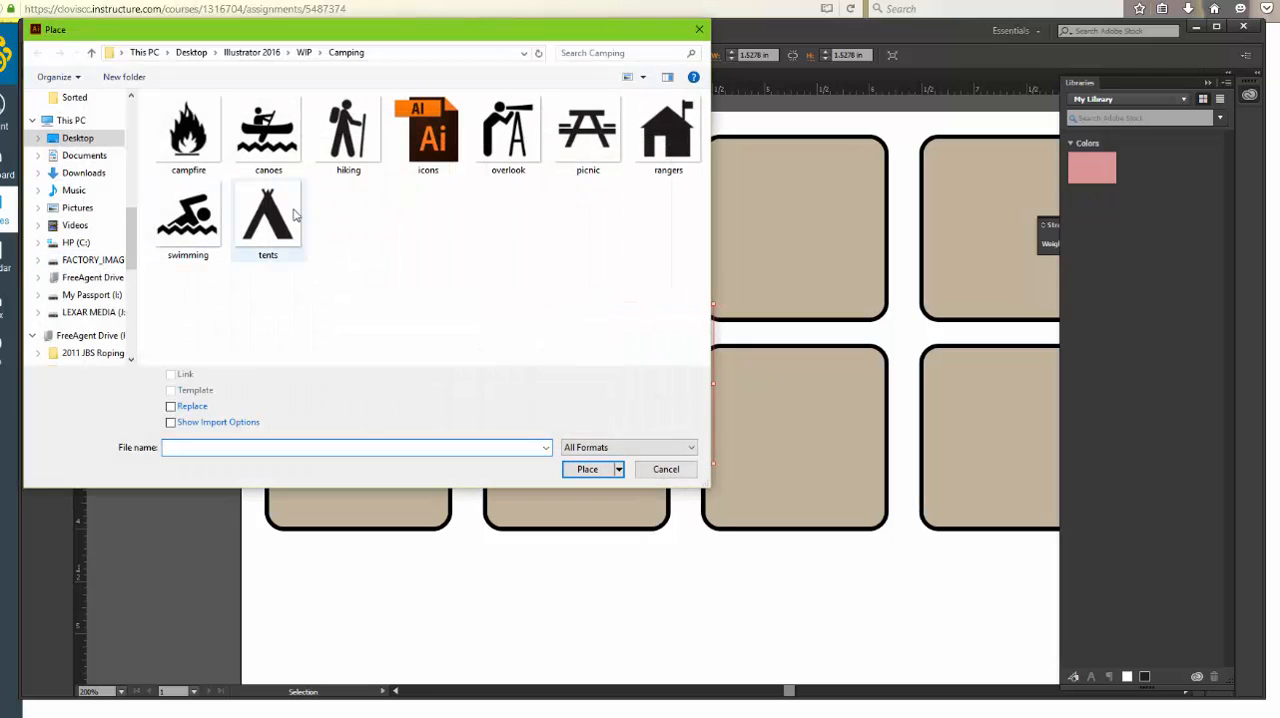
left_click(285, 227)
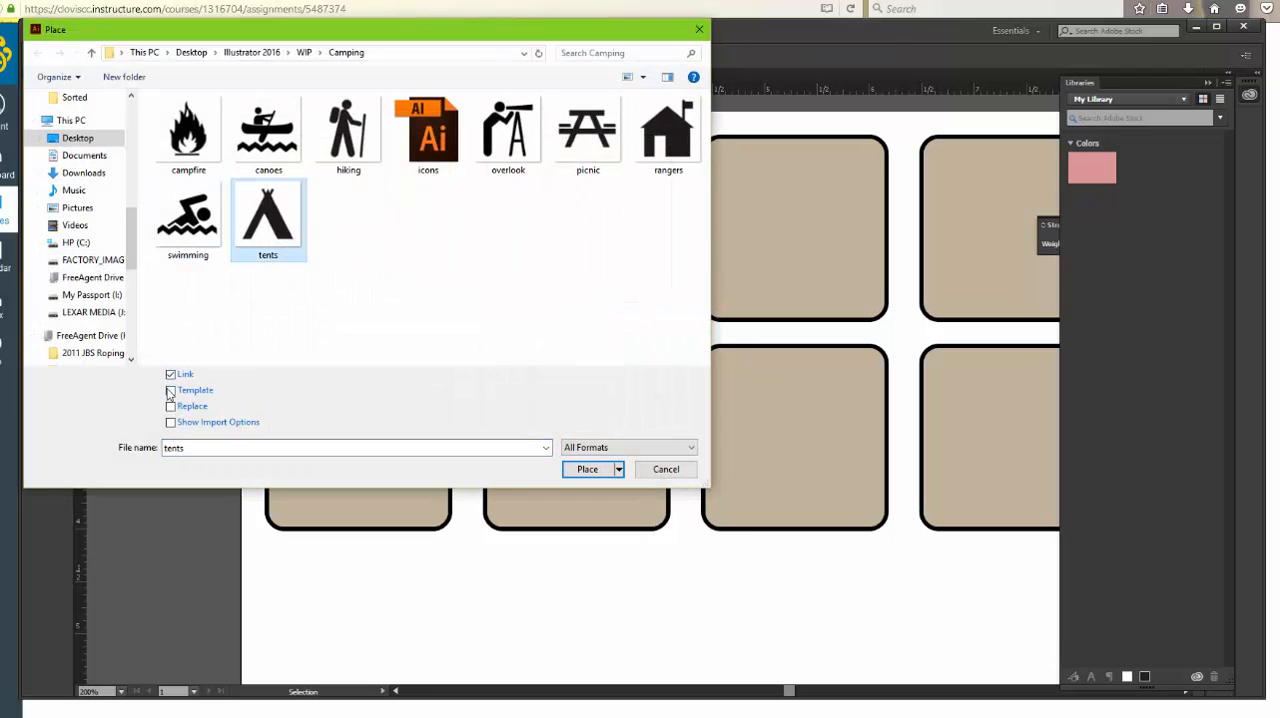
left_click(171, 391)
left_click(585, 469)
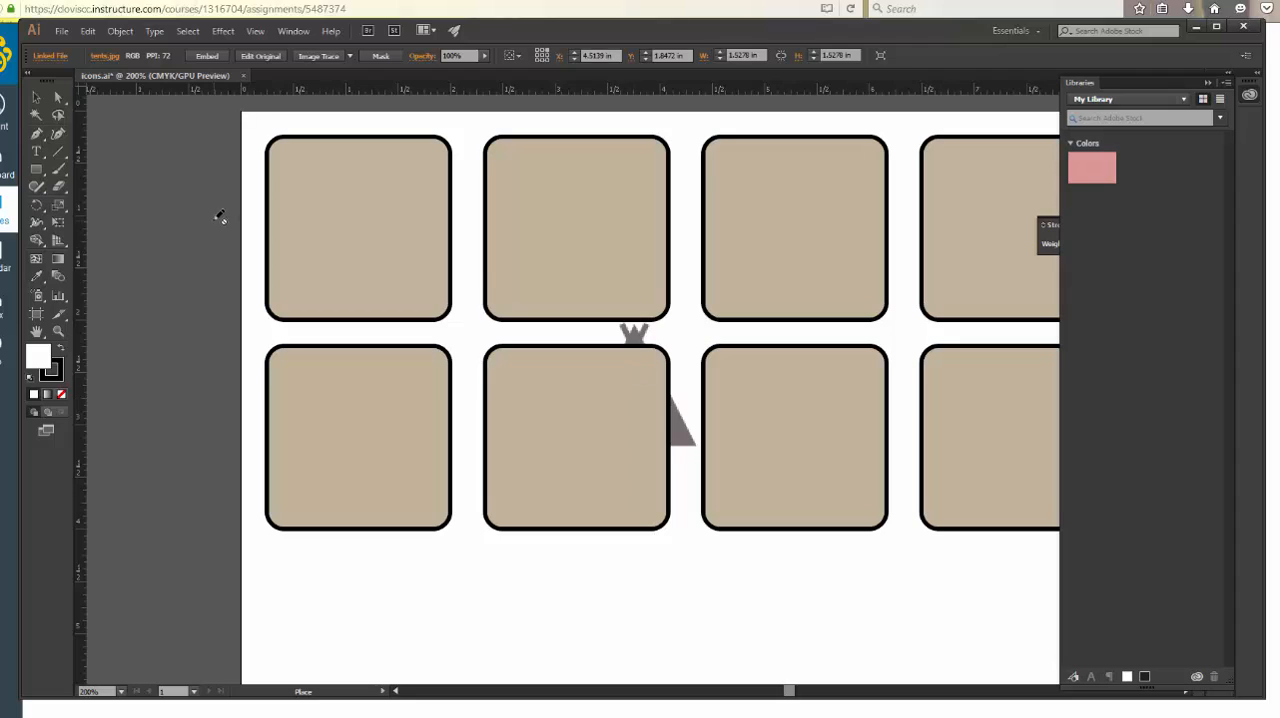
left_click(36, 97)
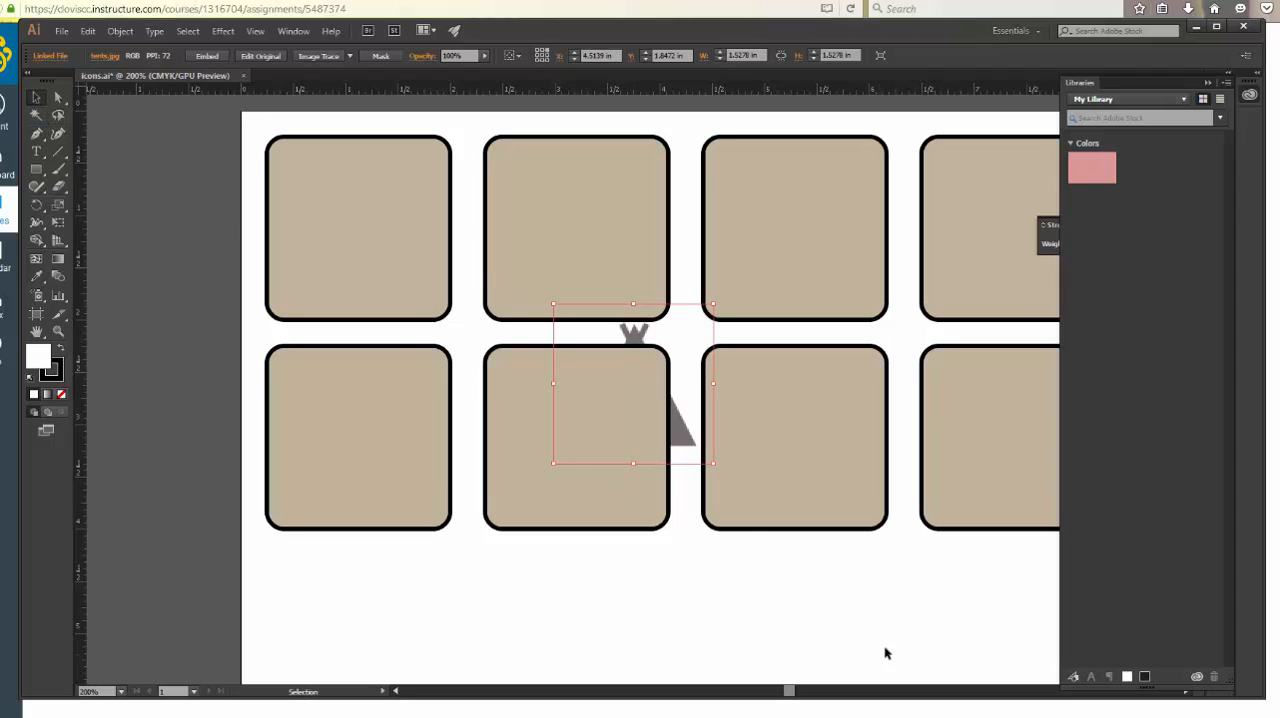
left_click(518, 630)
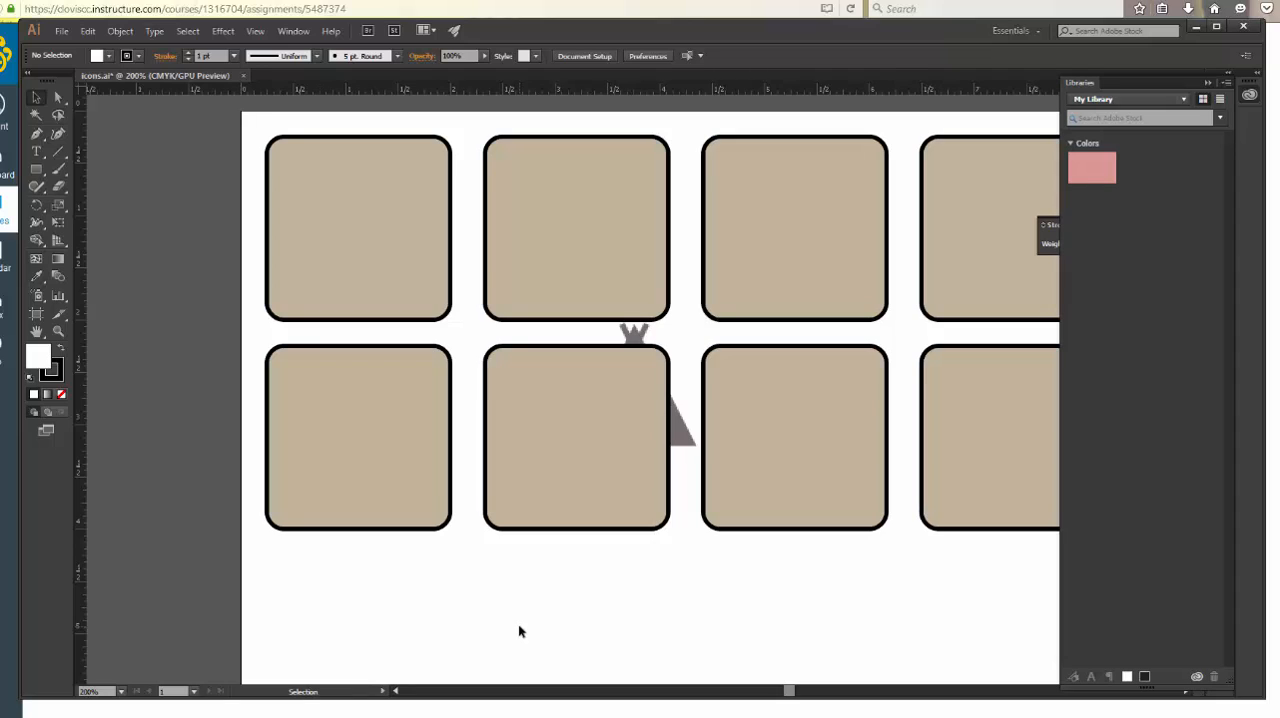
key("ctrl+s")
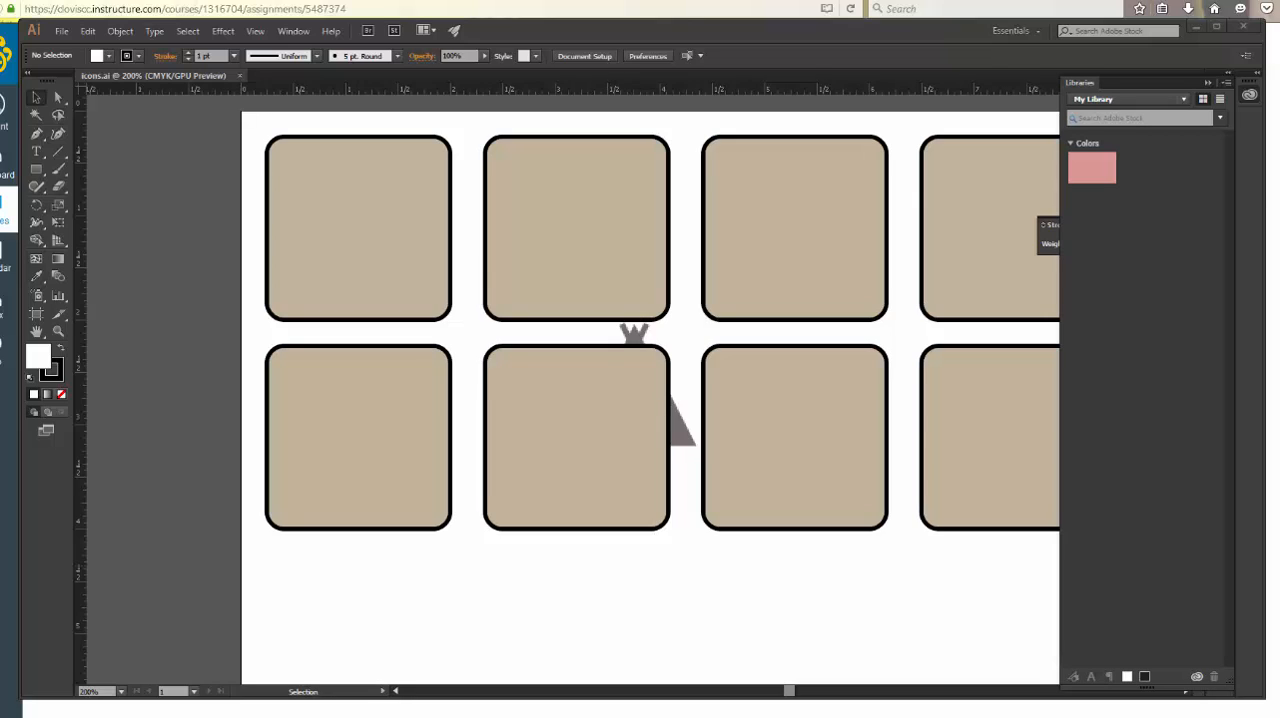
Move Layer 1, which holds the rounded rectangles, below all four template layers in the layer order
left_click(1208, 82)
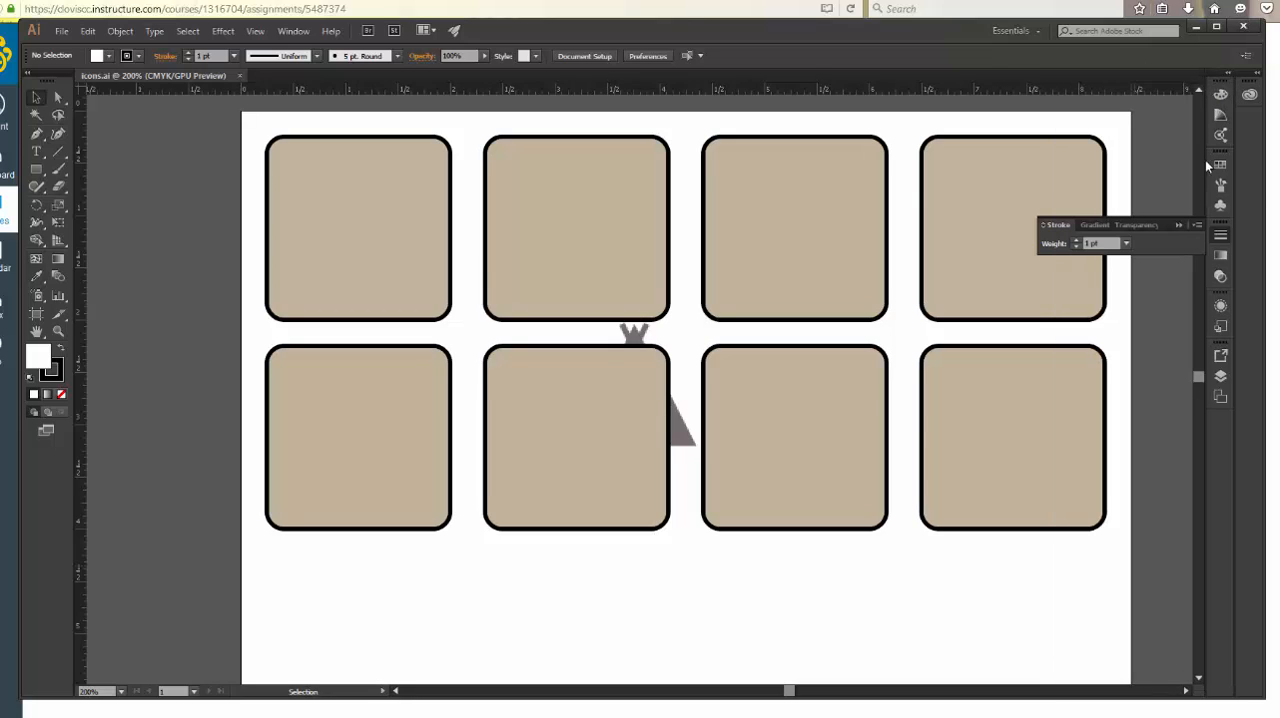
left_click(1220, 378)
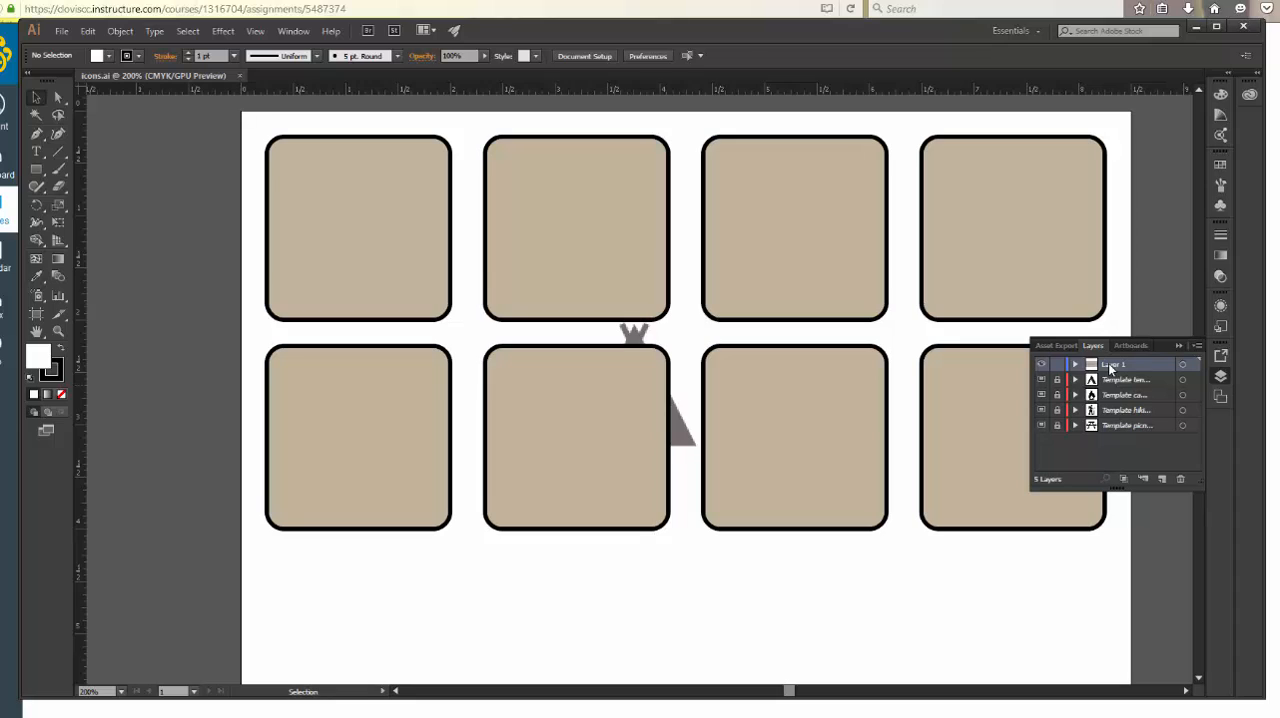
left_click(1077, 363)
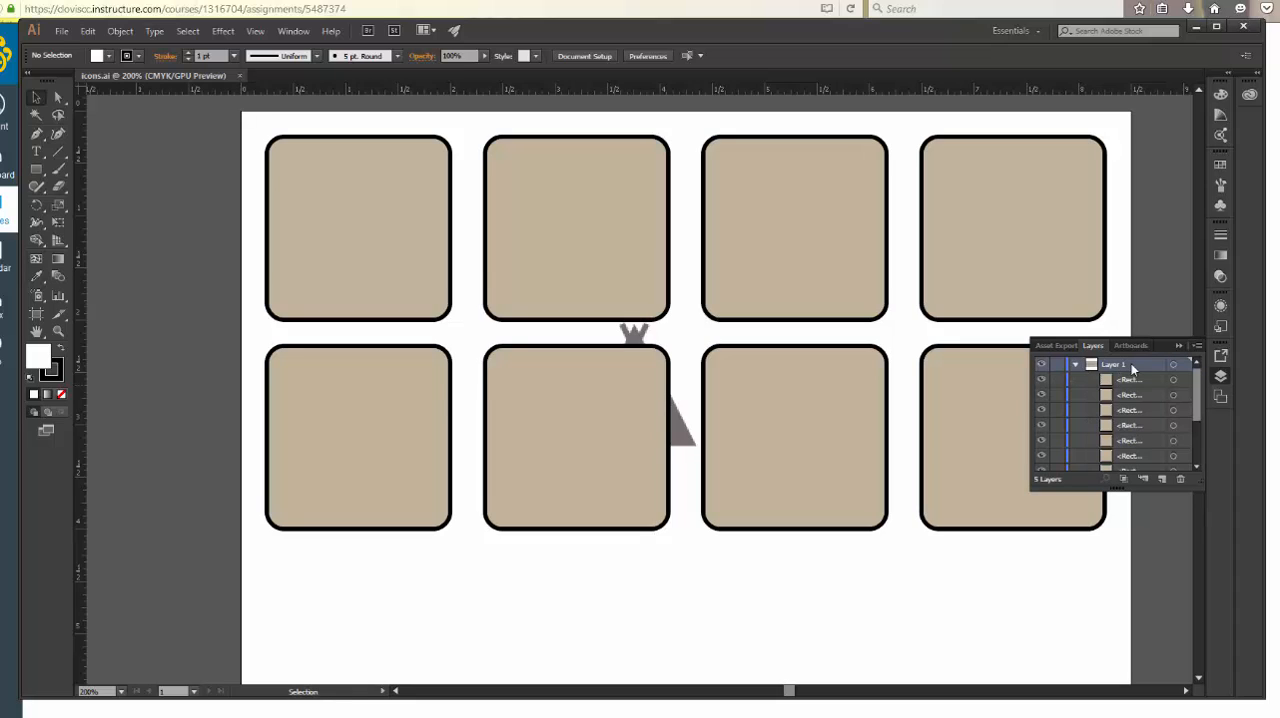
mouse_move(1195, 404)
left_mouse_down()
mouse_move(1187, 435)
mouse_move(1193, 383)
left_mouse_up()
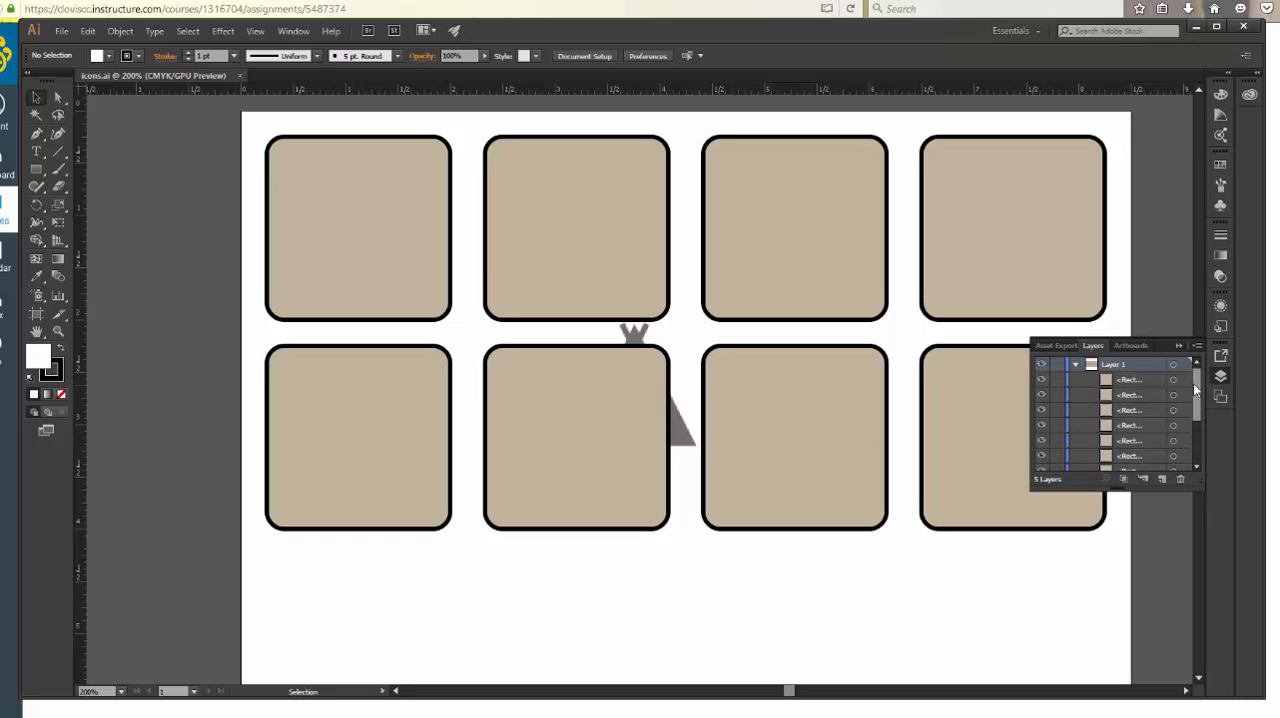
left_click(1075, 366)
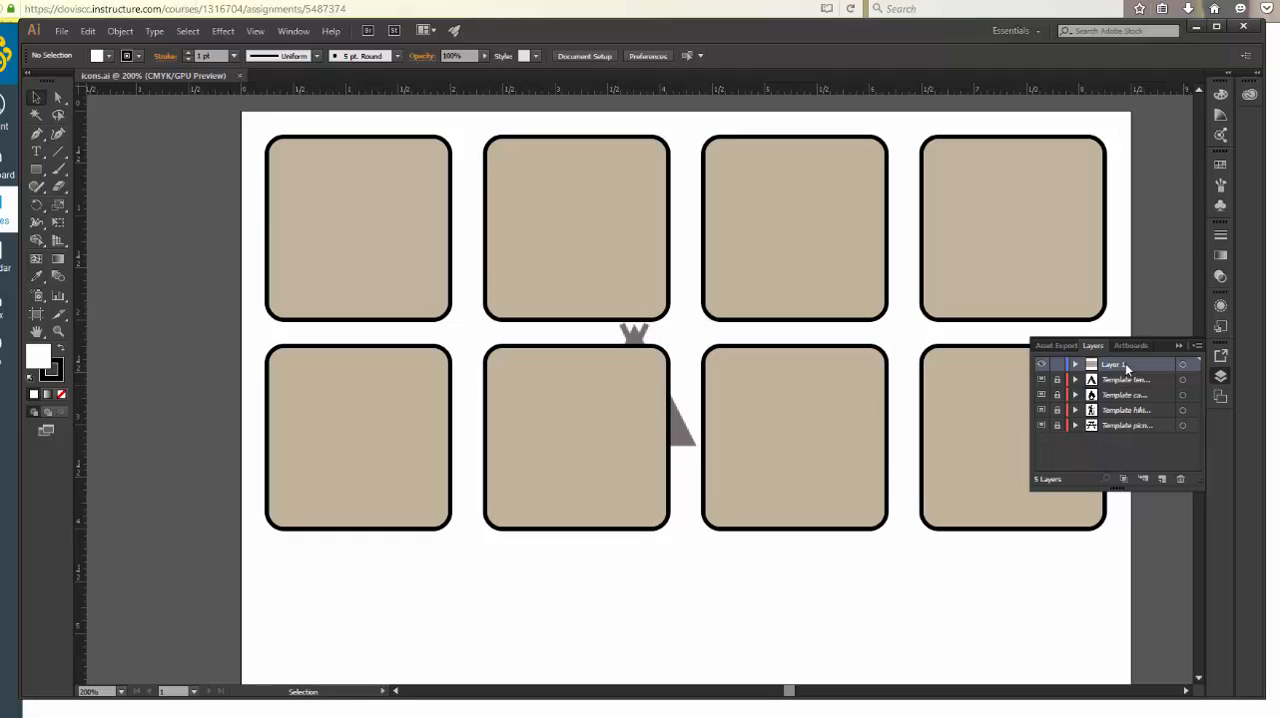
left_click_drag(1125, 363, 1114, 431)
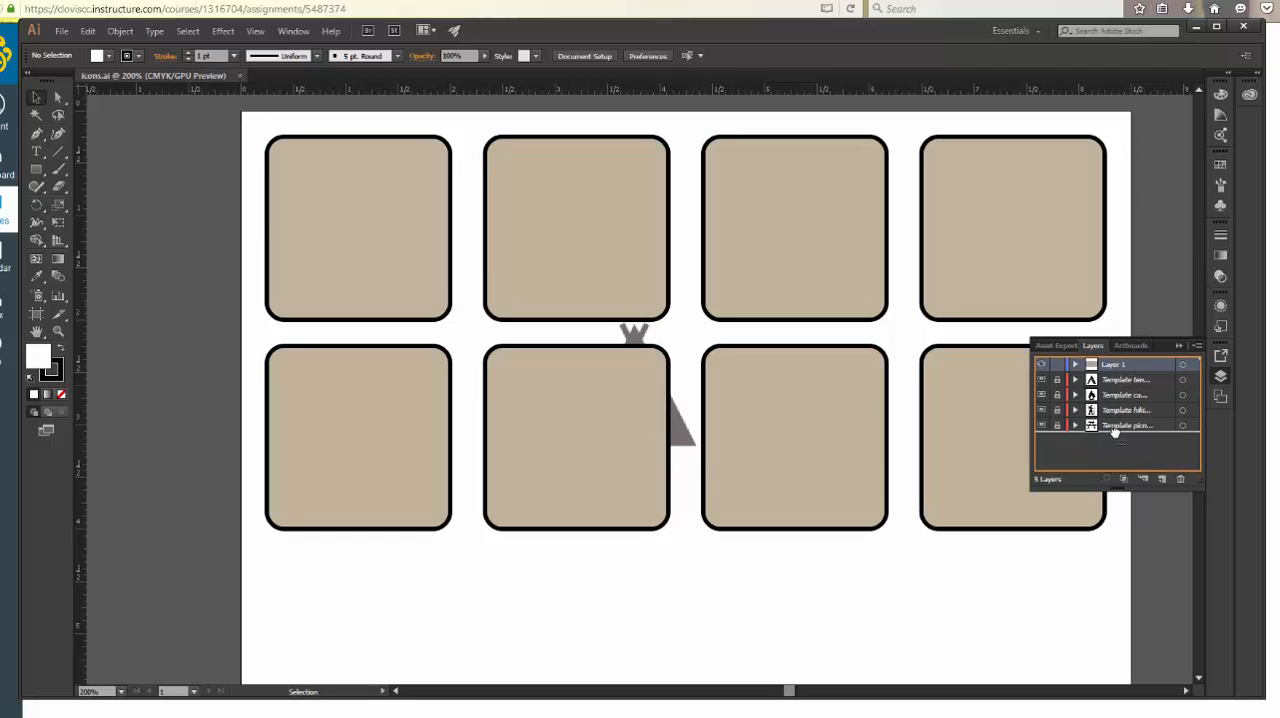
left_click_drag(1114, 431, 1115, 431)
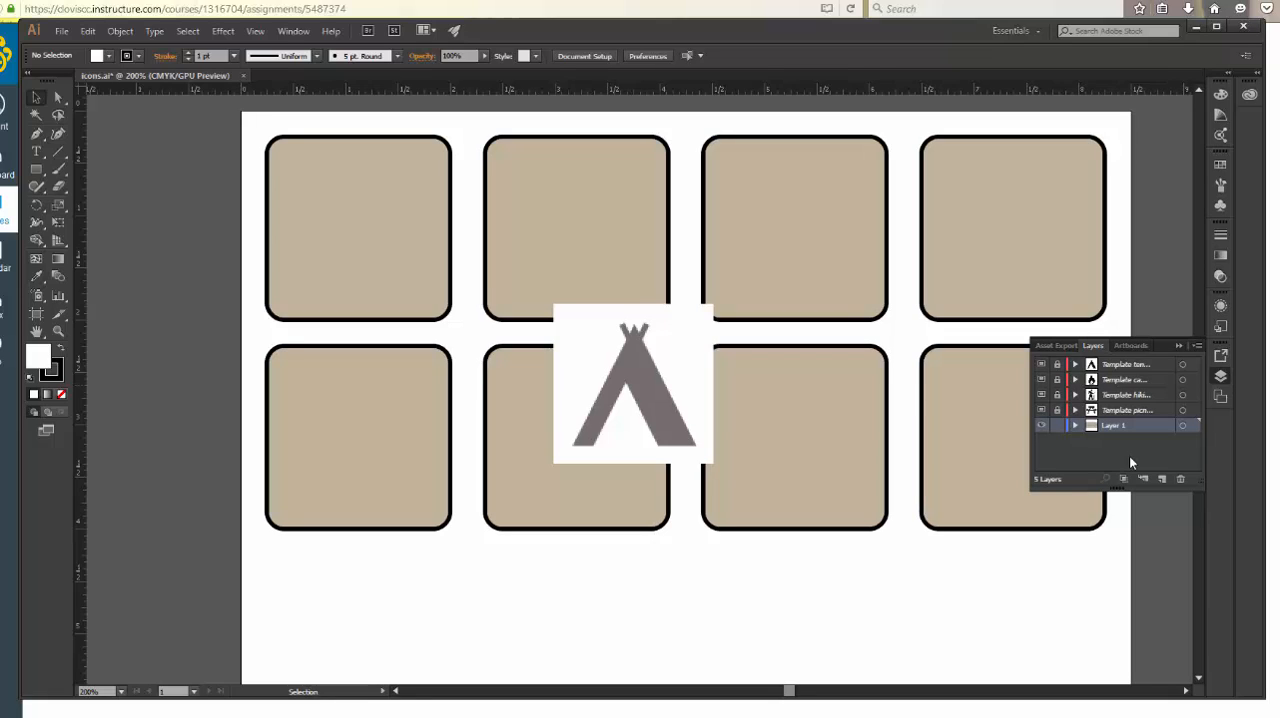
Unlock the picnic template layer, and select its image together with the first rectangle in the upper row as the alignment key object
left_click(315, 225)
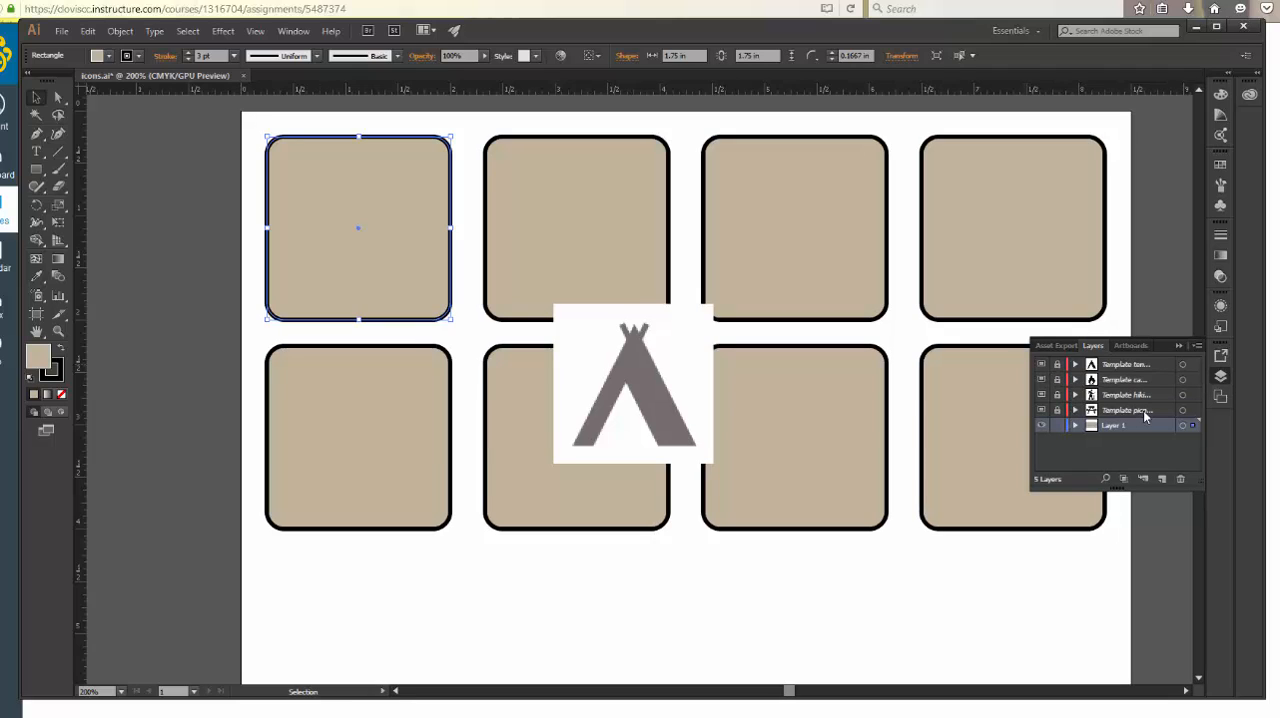
left_click(1057, 412)
left_click(677, 391, "shift")
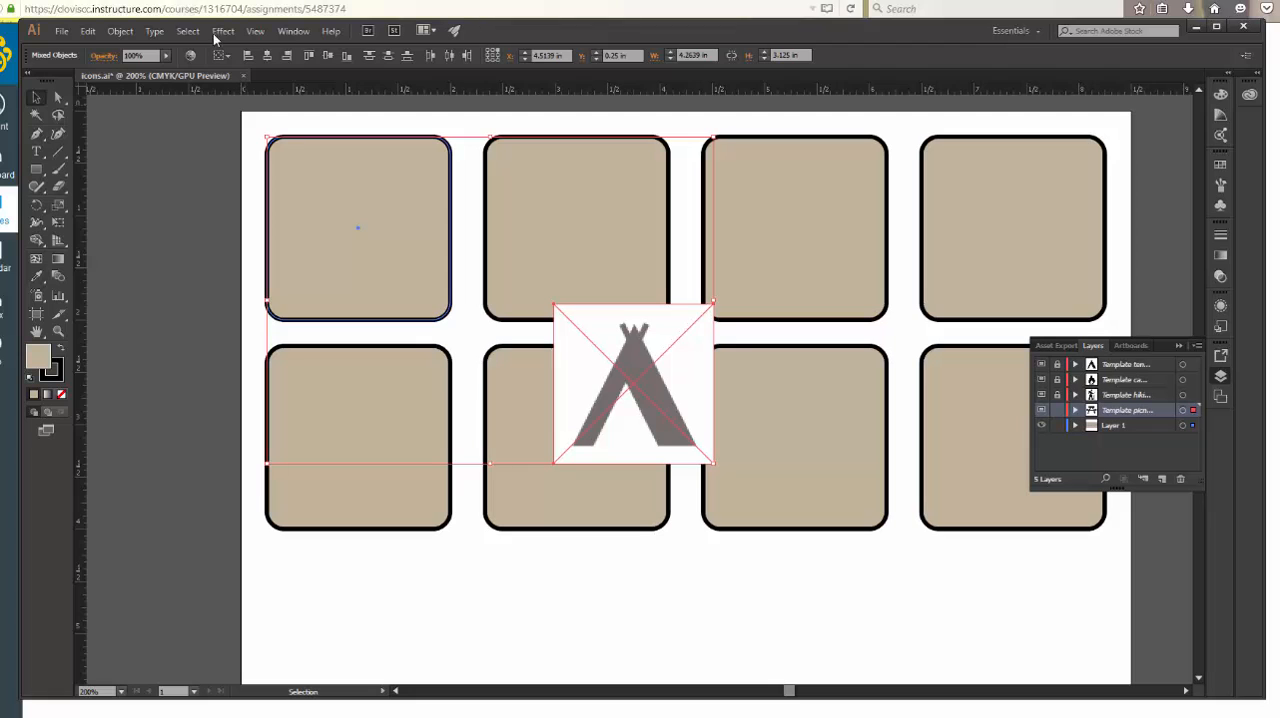
left_click(228, 55)
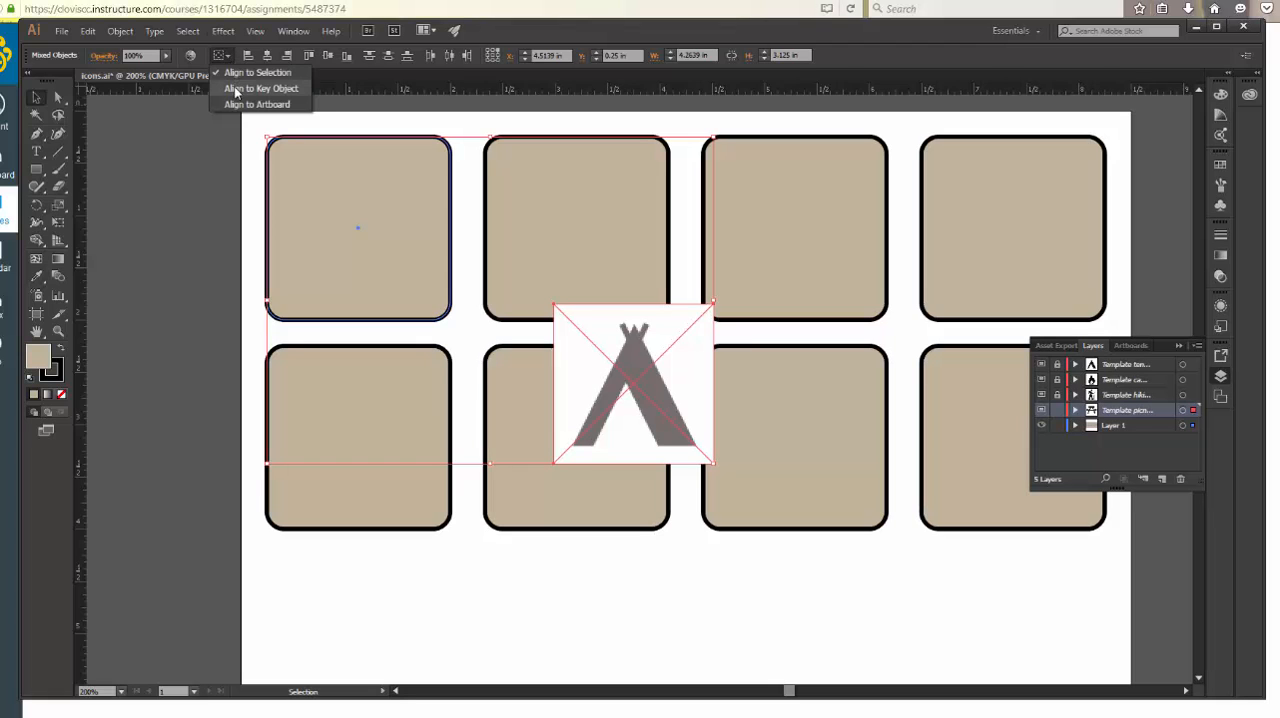
left_click(243, 89)
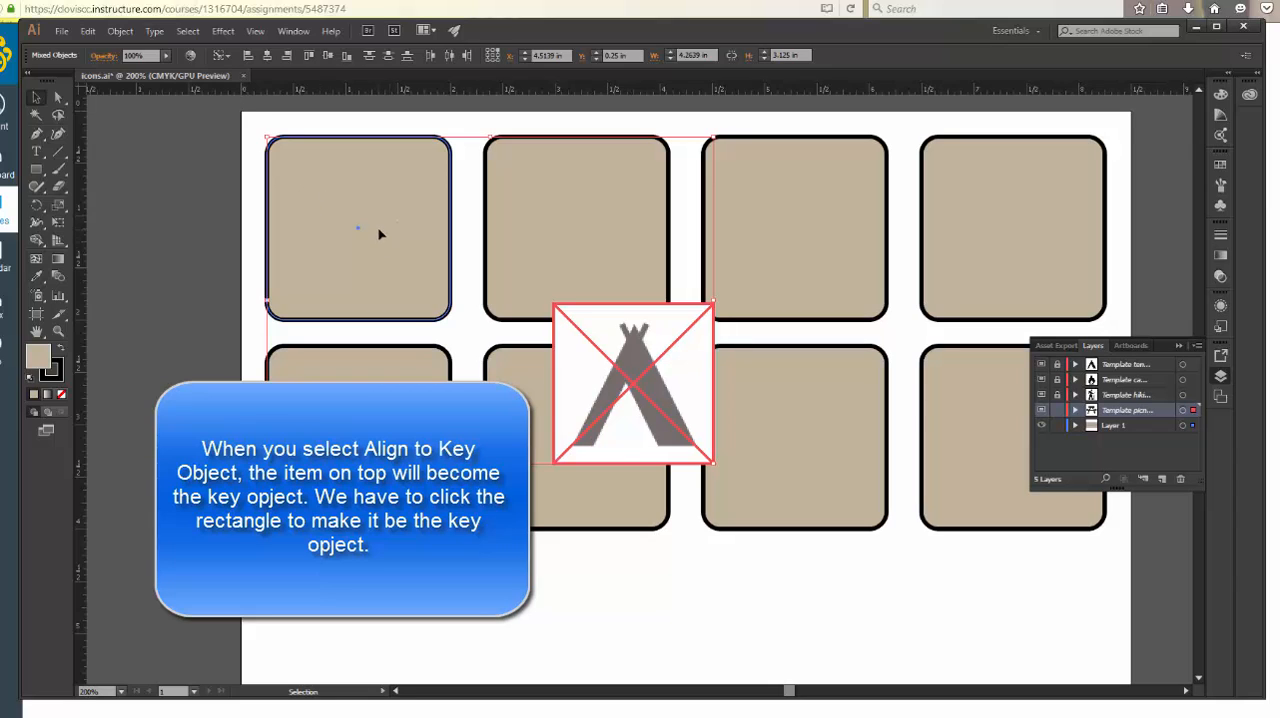
left_click(379, 234)
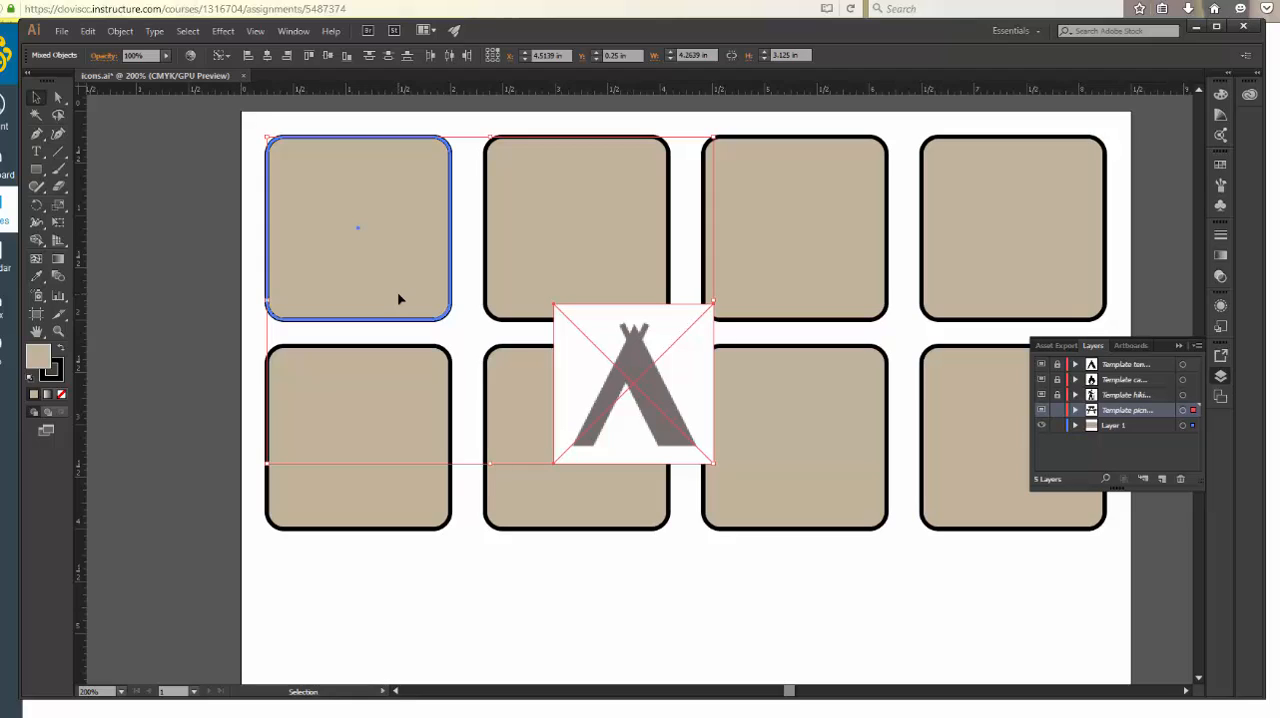
Center the picnic image horizontally and vertically on the key rectangle, and relock the picnic template layer
left_click(268, 57)
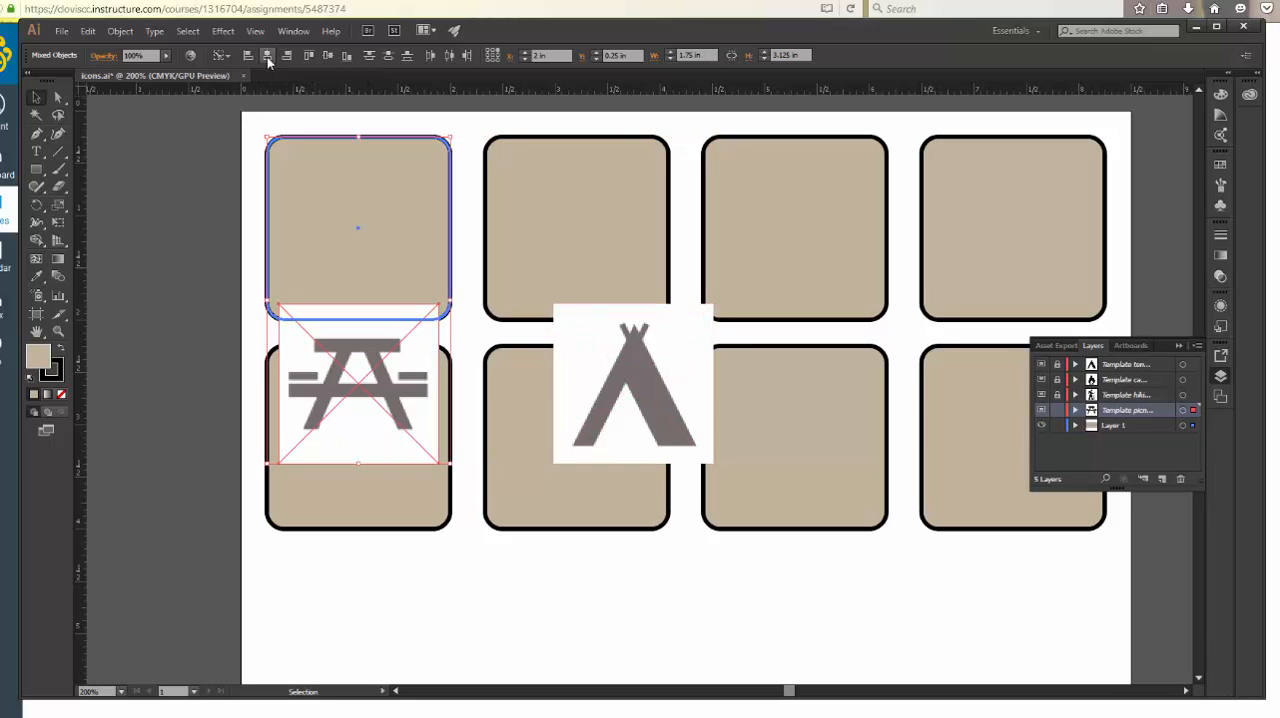
left_click(328, 56)
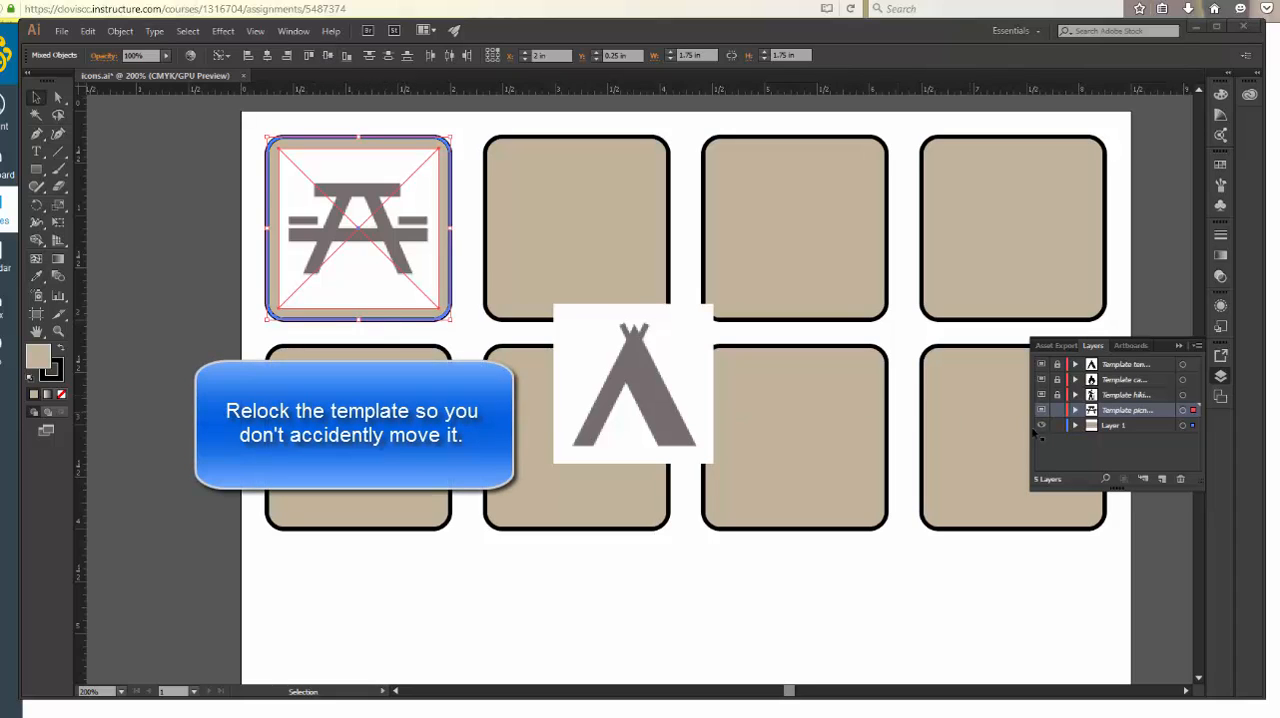
left_click(1057, 410)
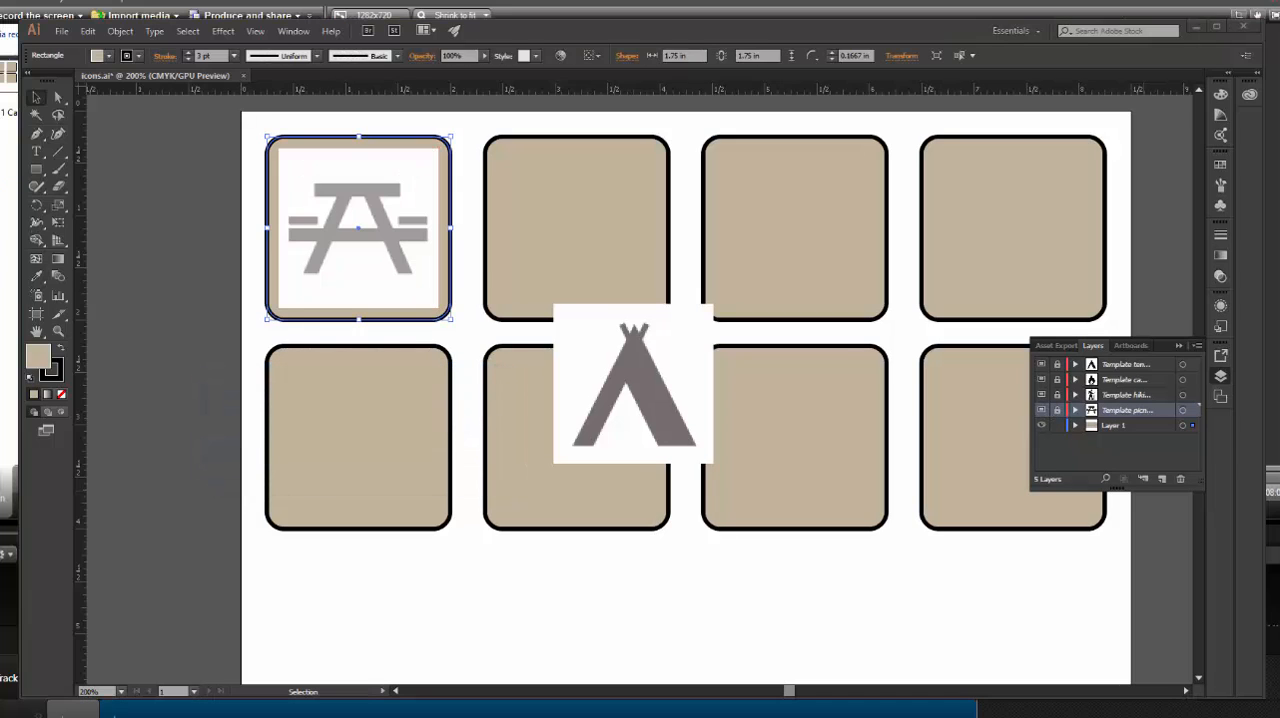
Set the picnic template layer to dim its image to 30%
double_click(1091, 414)
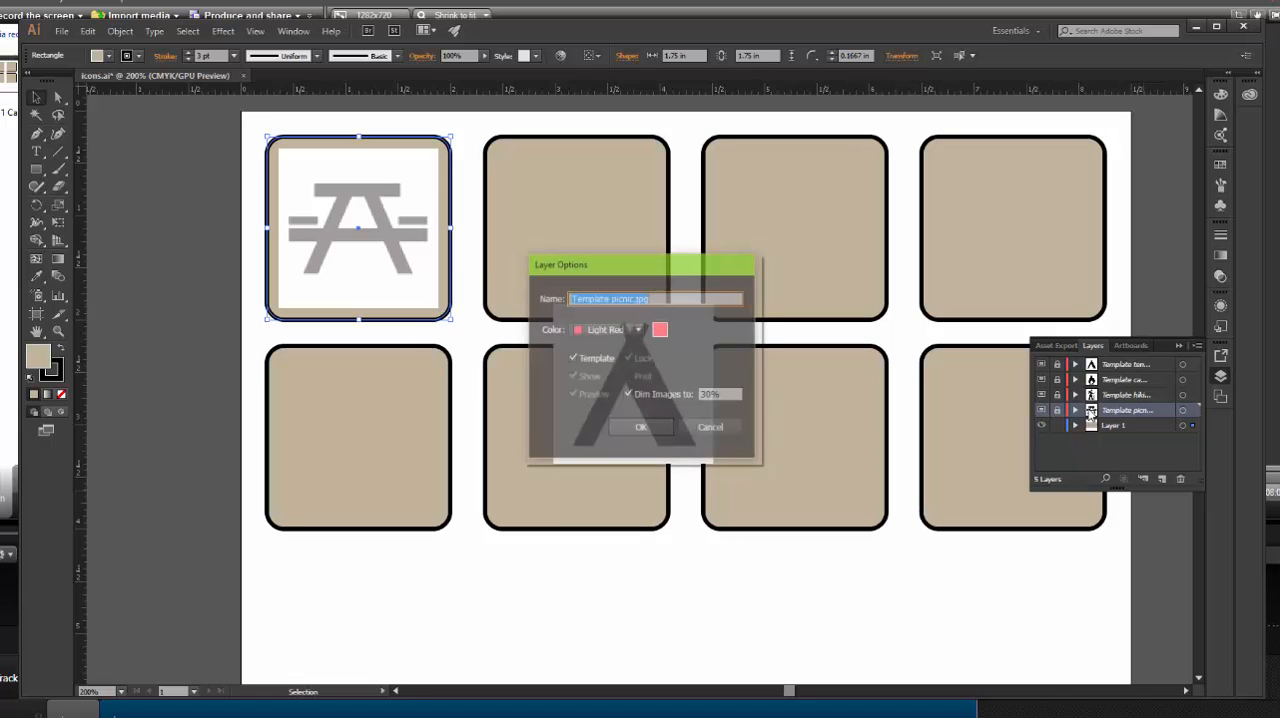
left_click(706, 394)
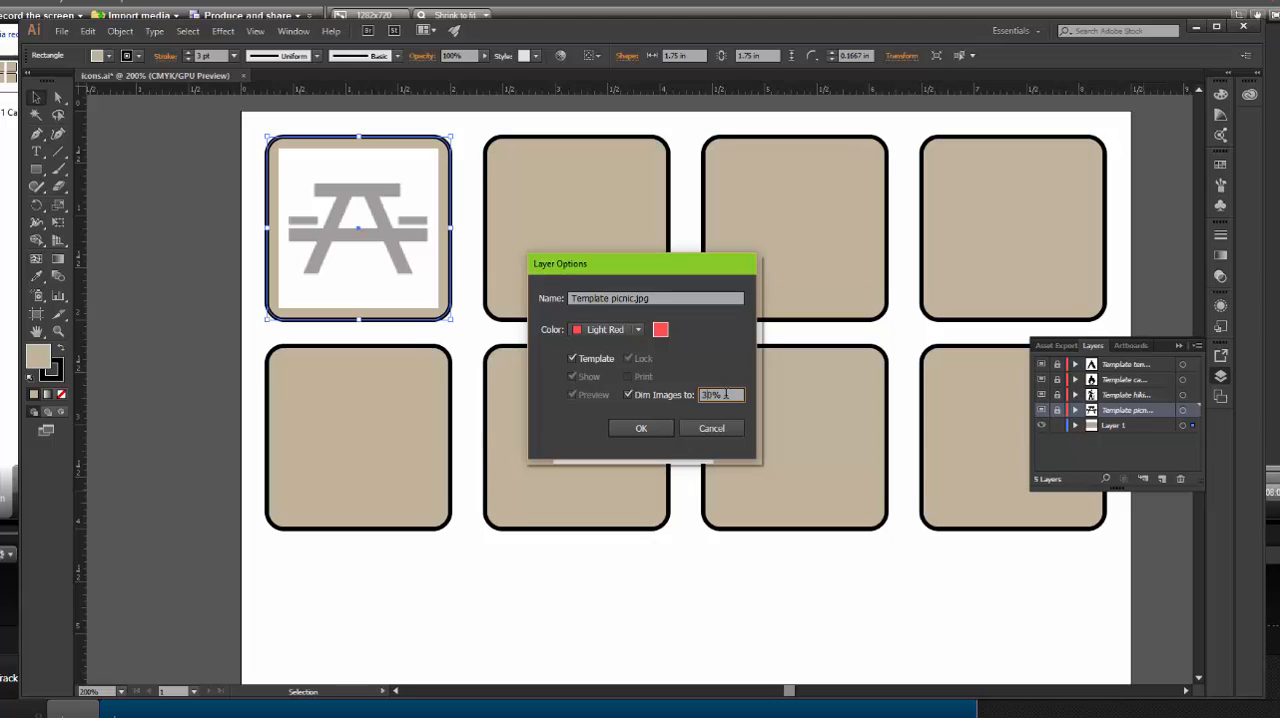
left_click_drag(727, 395, 686, 394)
key("Return")
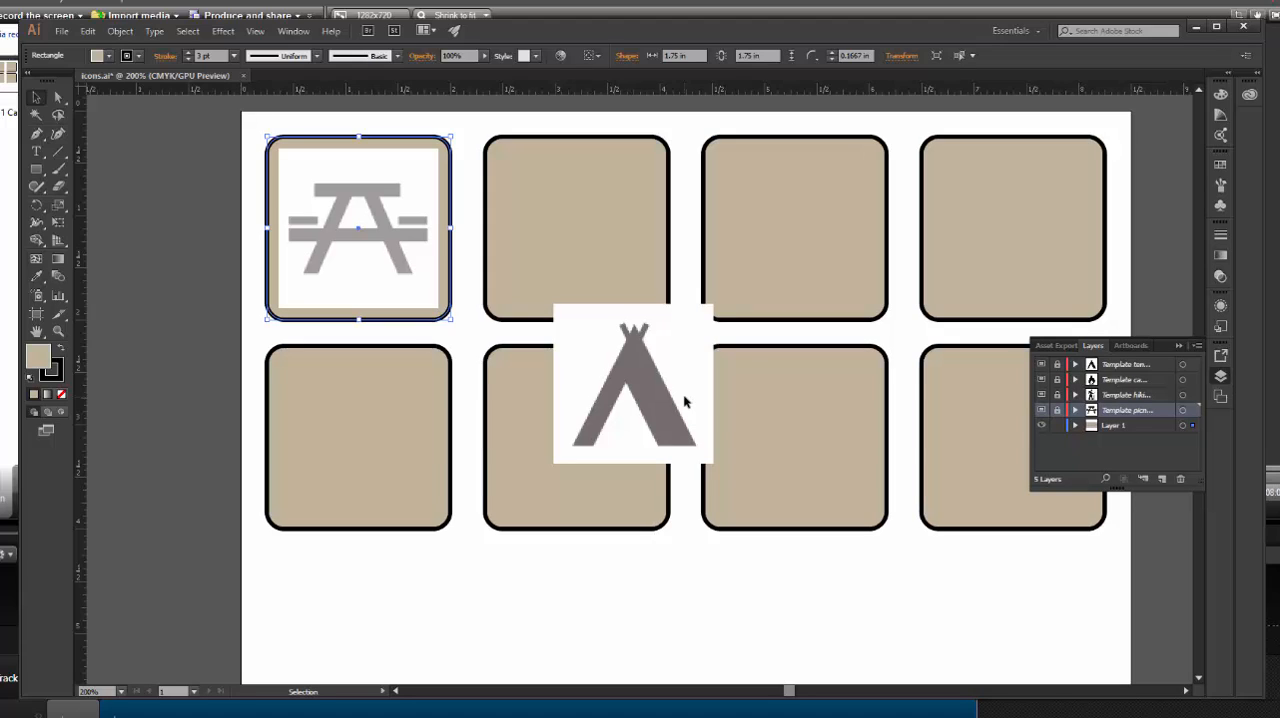
Unlock the hiking template layer and center its image horizontally and vertically on the second upper-row rectangle, using that rectangle as the key object
left_click(1057, 396)
left_click(614, 372)
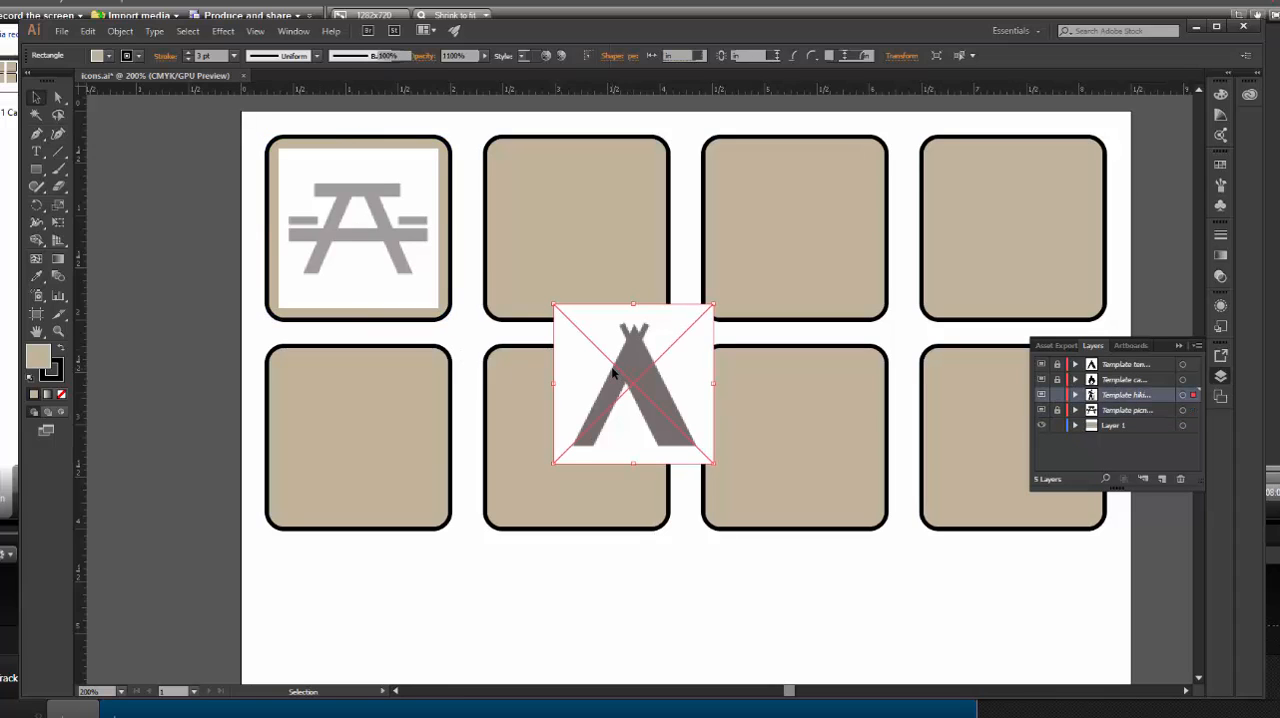
left_click(584, 267, "shift")
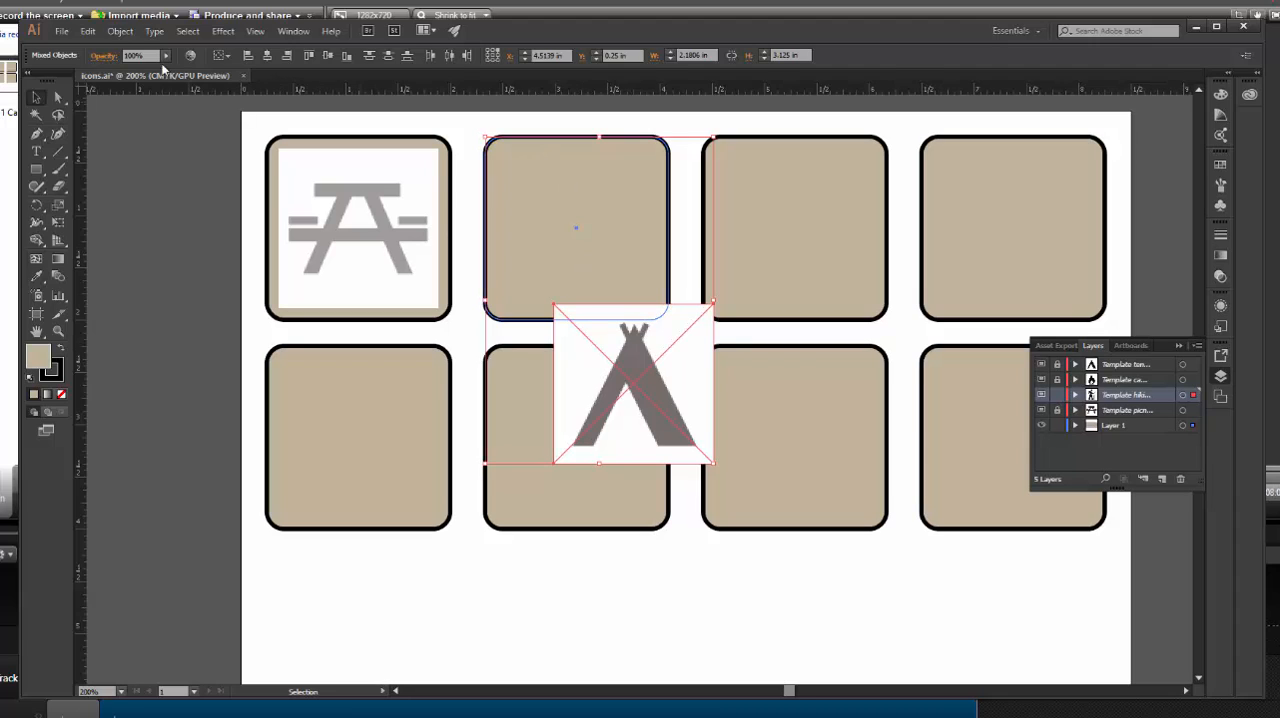
left_click(224, 60)
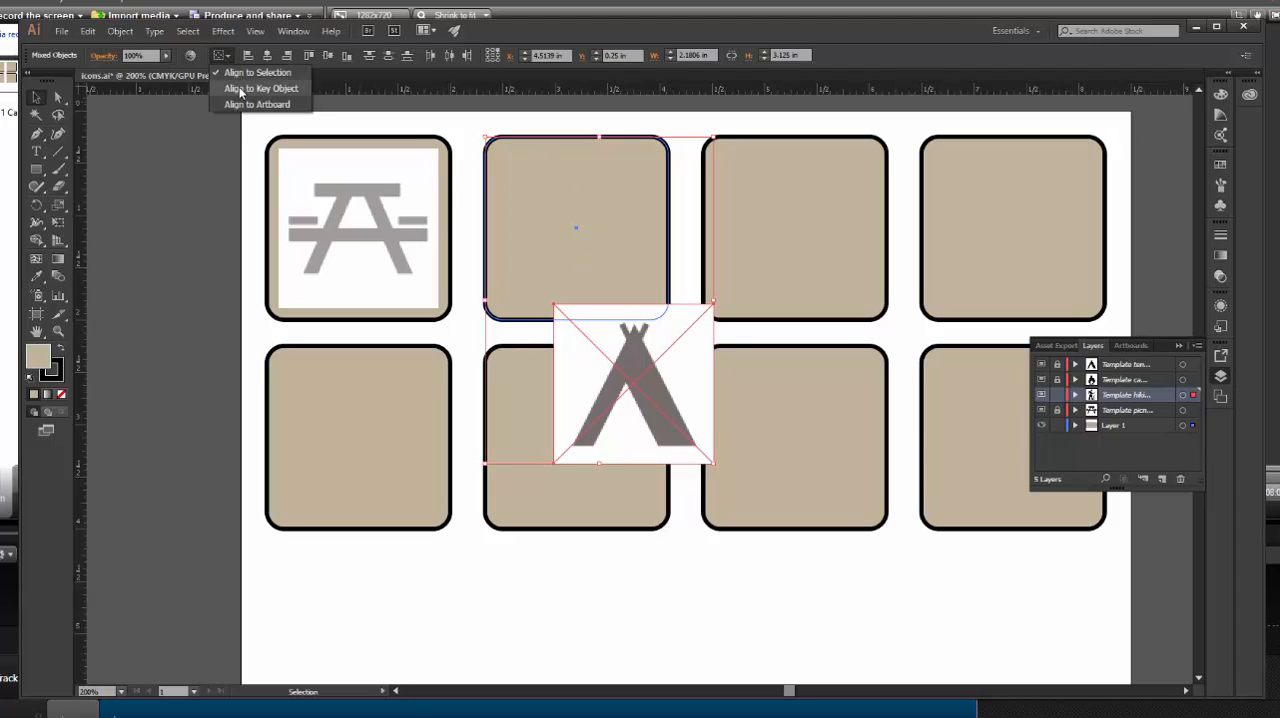
left_click(242, 80)
left_click(628, 266)
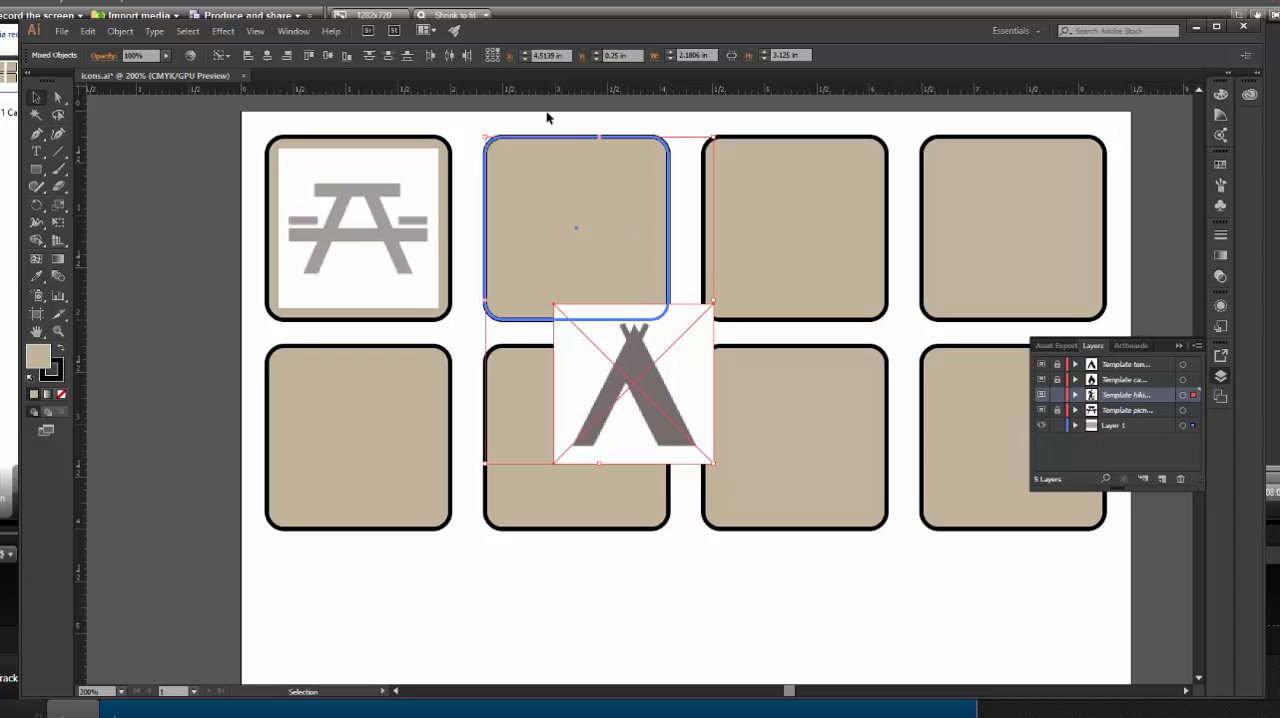
left_click(267, 57)
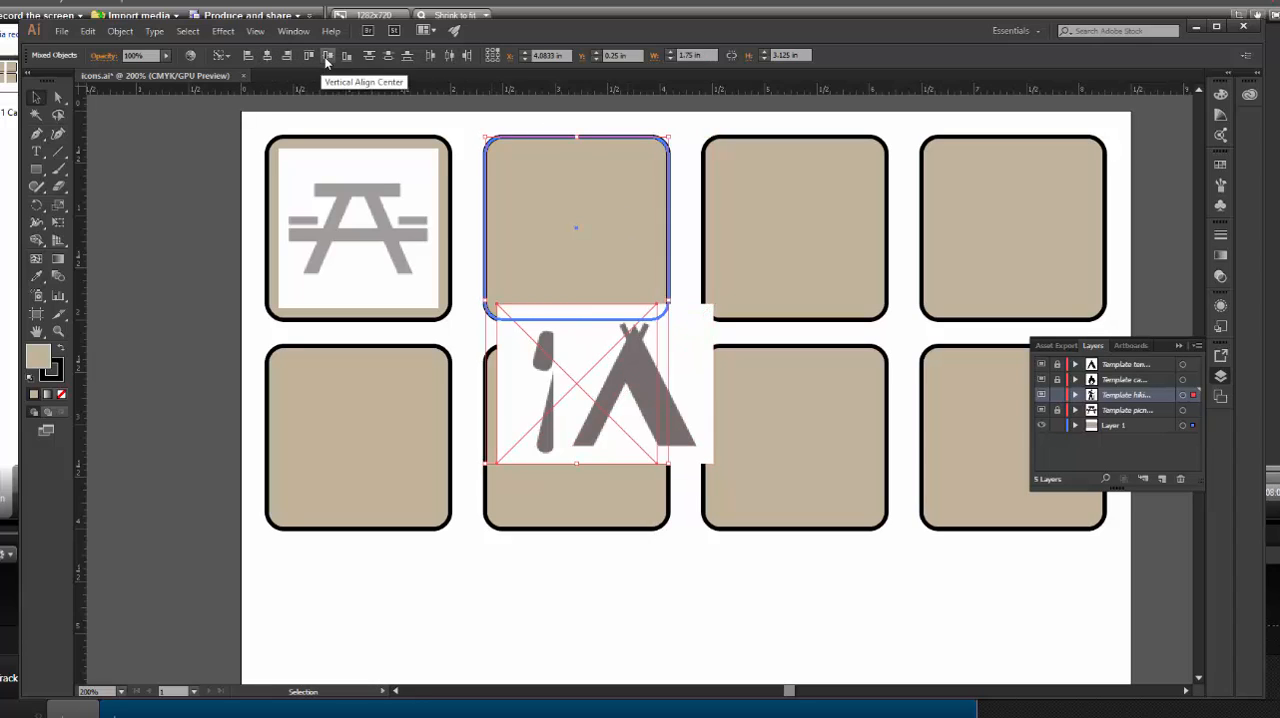
left_click(328, 56)
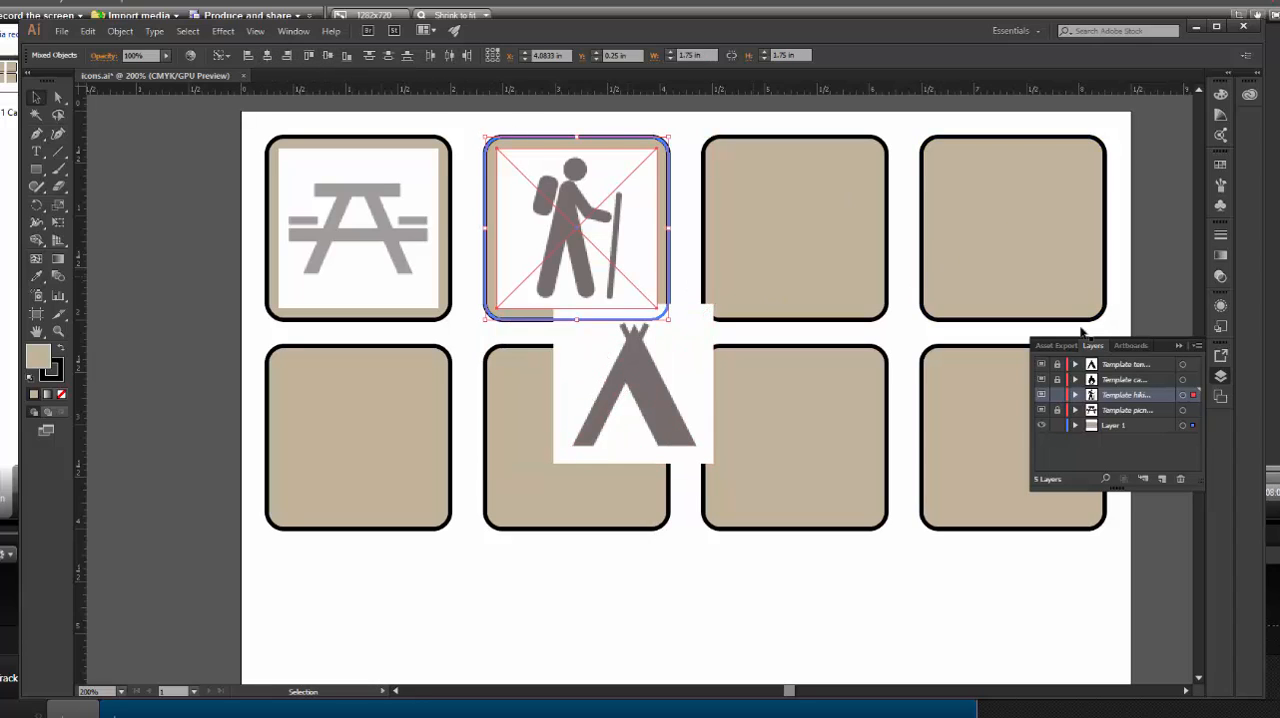
Set the hiking template layer to dim its image to 30%, and relock the layer
double_click(1091, 398)
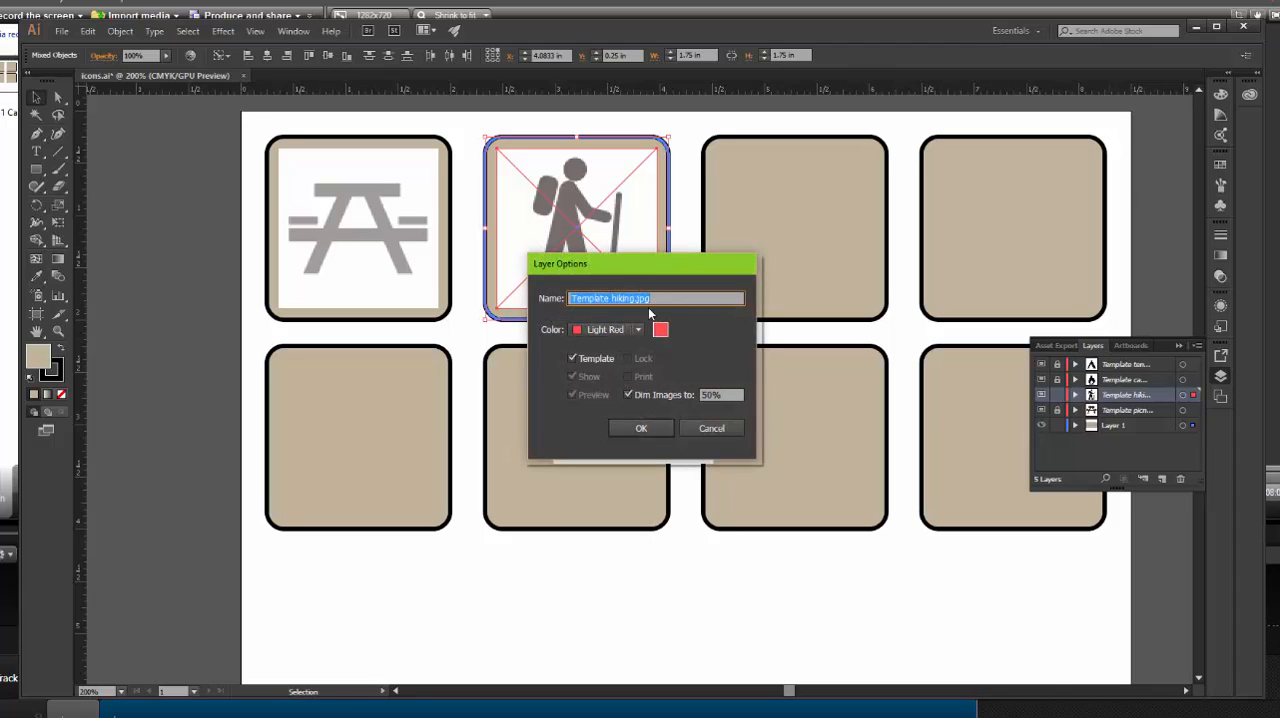
left_click_drag(722, 395, 655, 395)
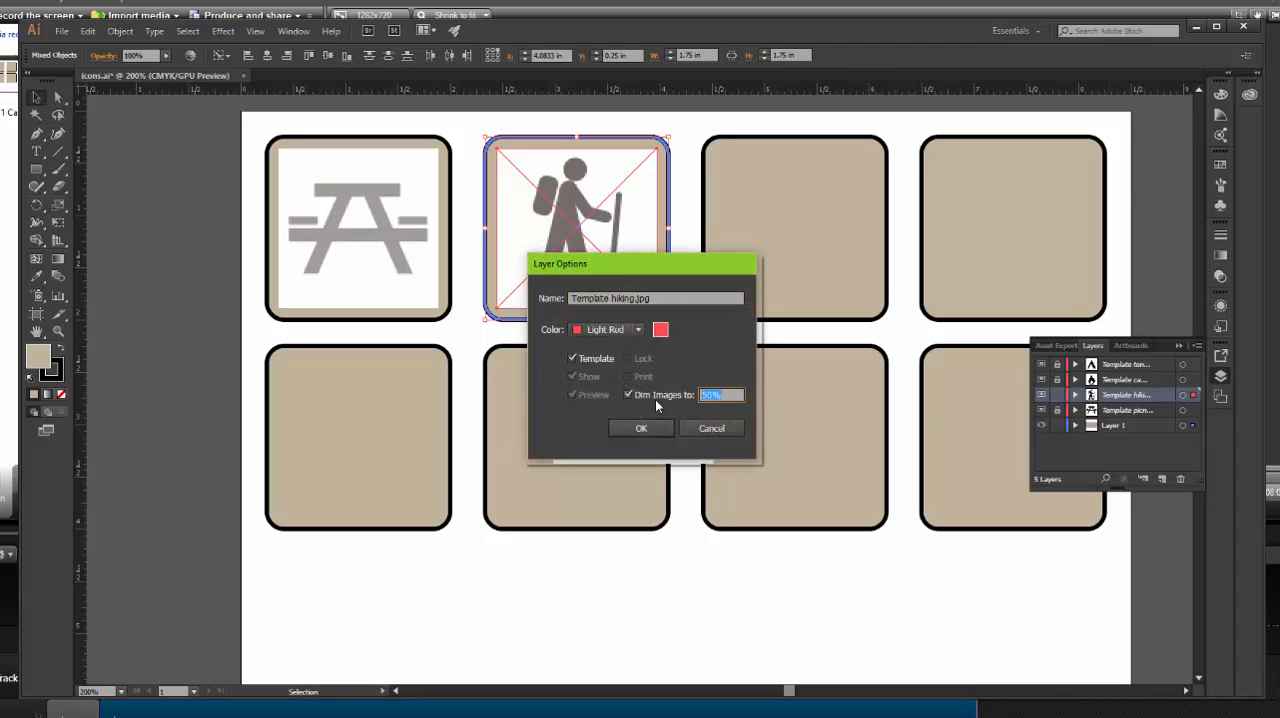
type("30")
key("Return")
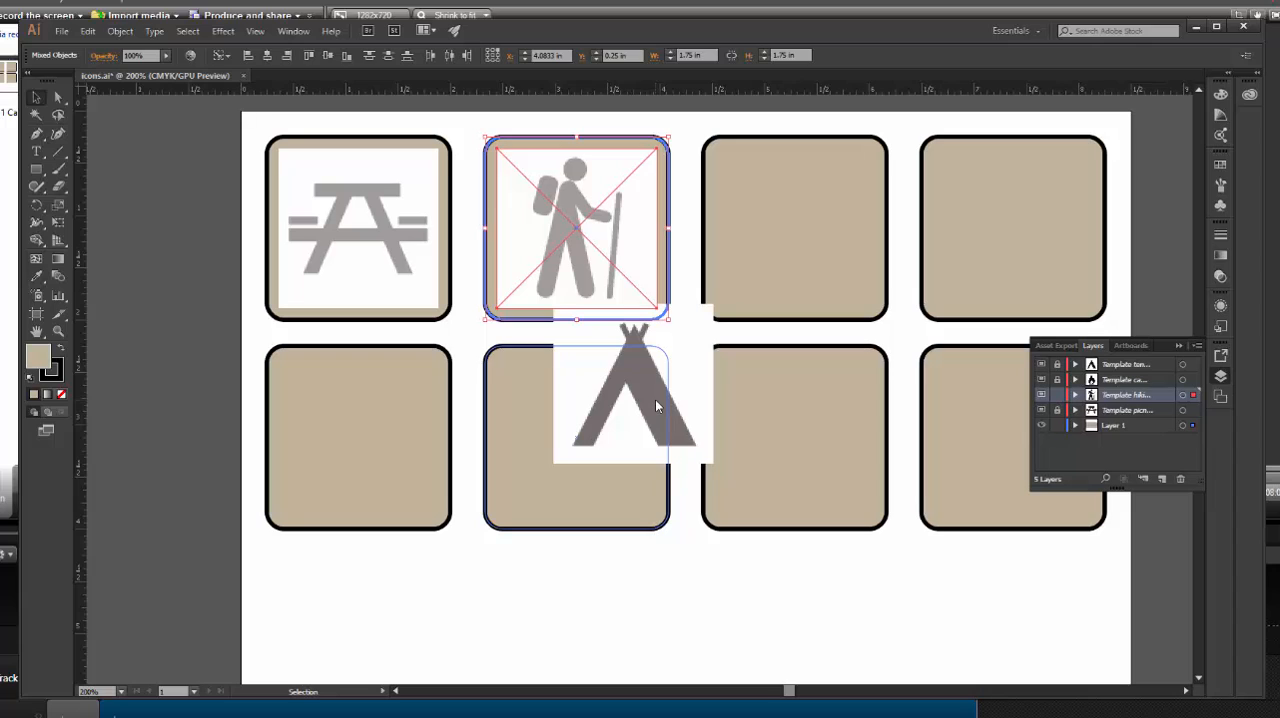
left_click(1057, 395)
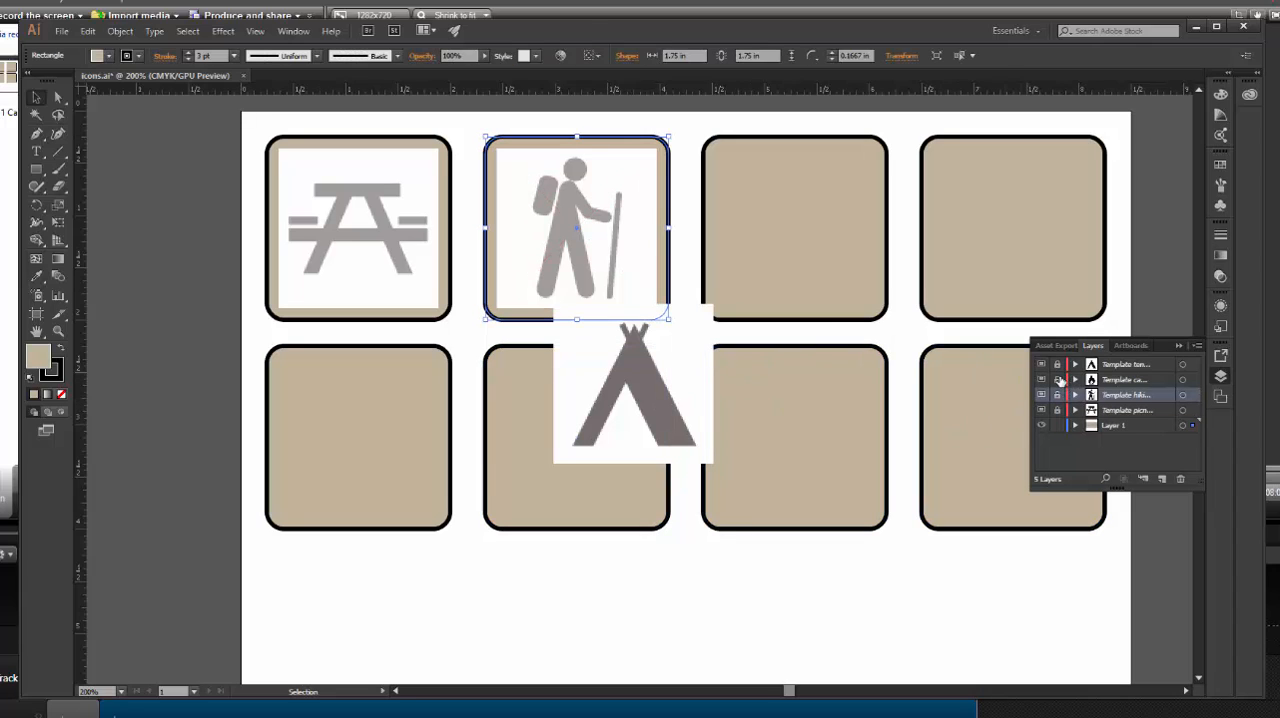
Unlock the campfire template layer and center its image both ways on the third upper-row rectangle, using that rectangle as the key object
left_click(1058, 380)
left_click(646, 380)
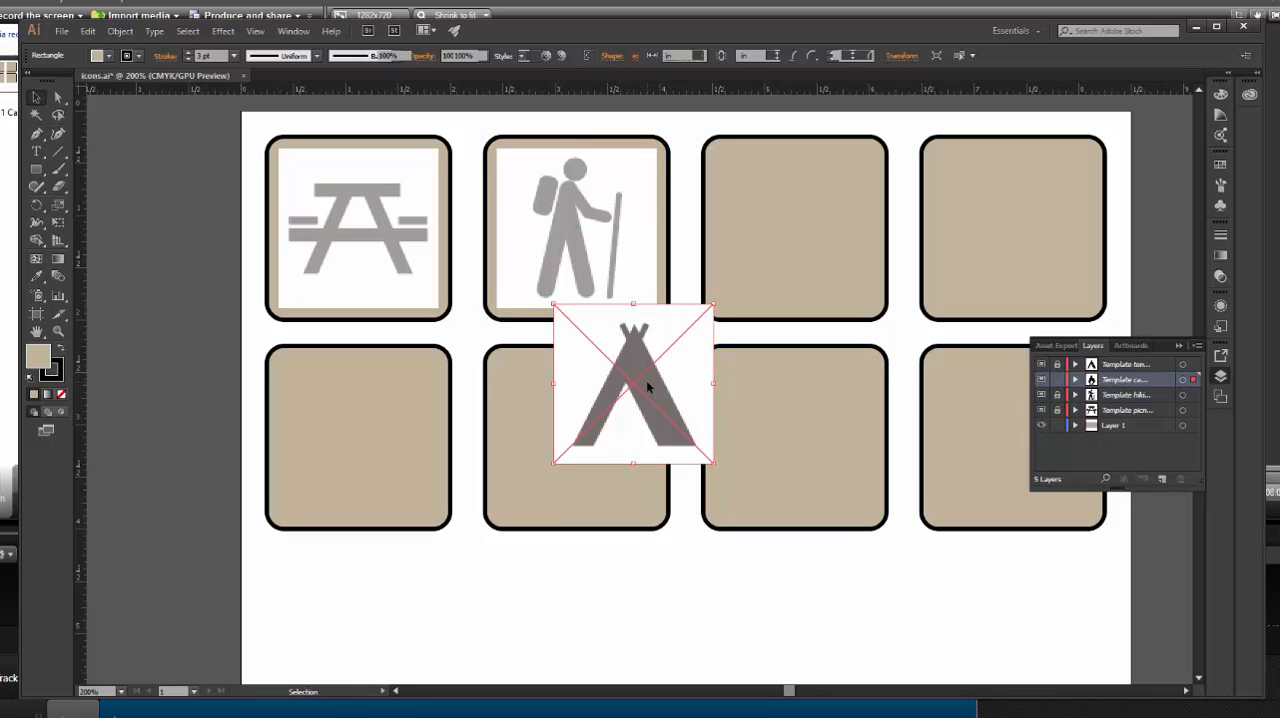
left_click(771, 251, "shift")
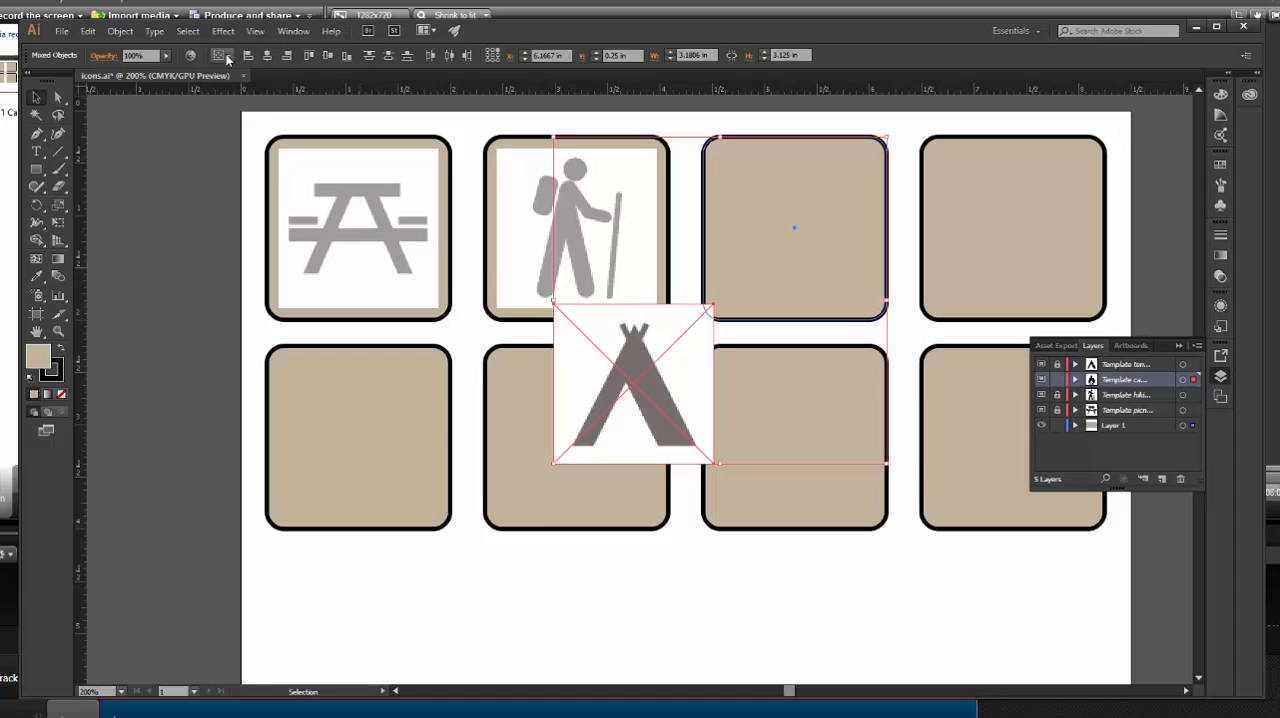
left_click(228, 60)
left_click(235, 97)
left_click(775, 214)
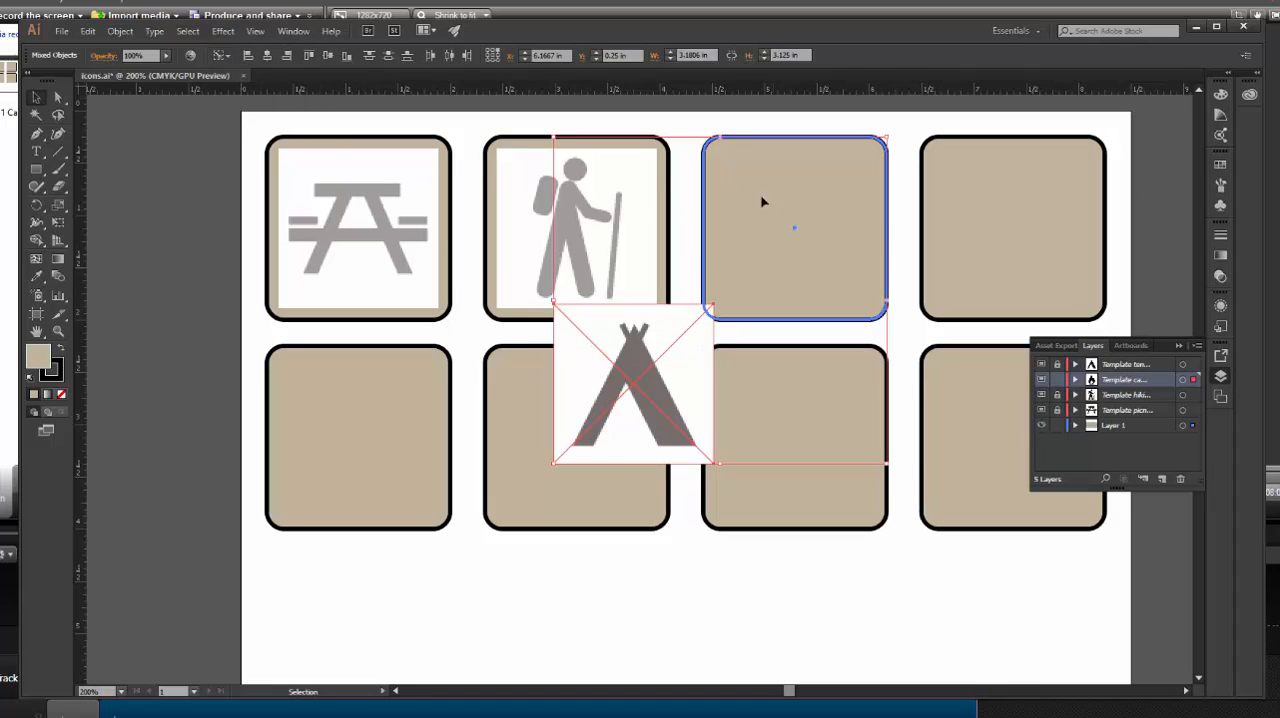
left_click(267, 56)
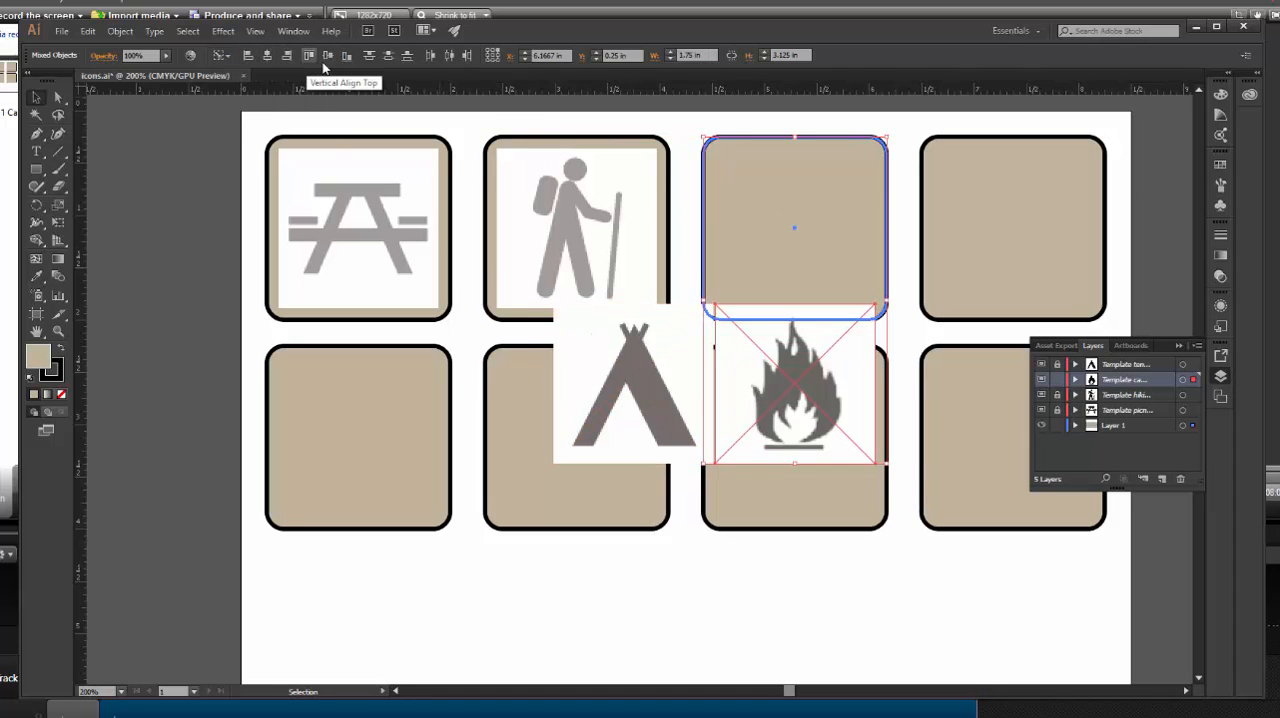
left_click(327, 55)
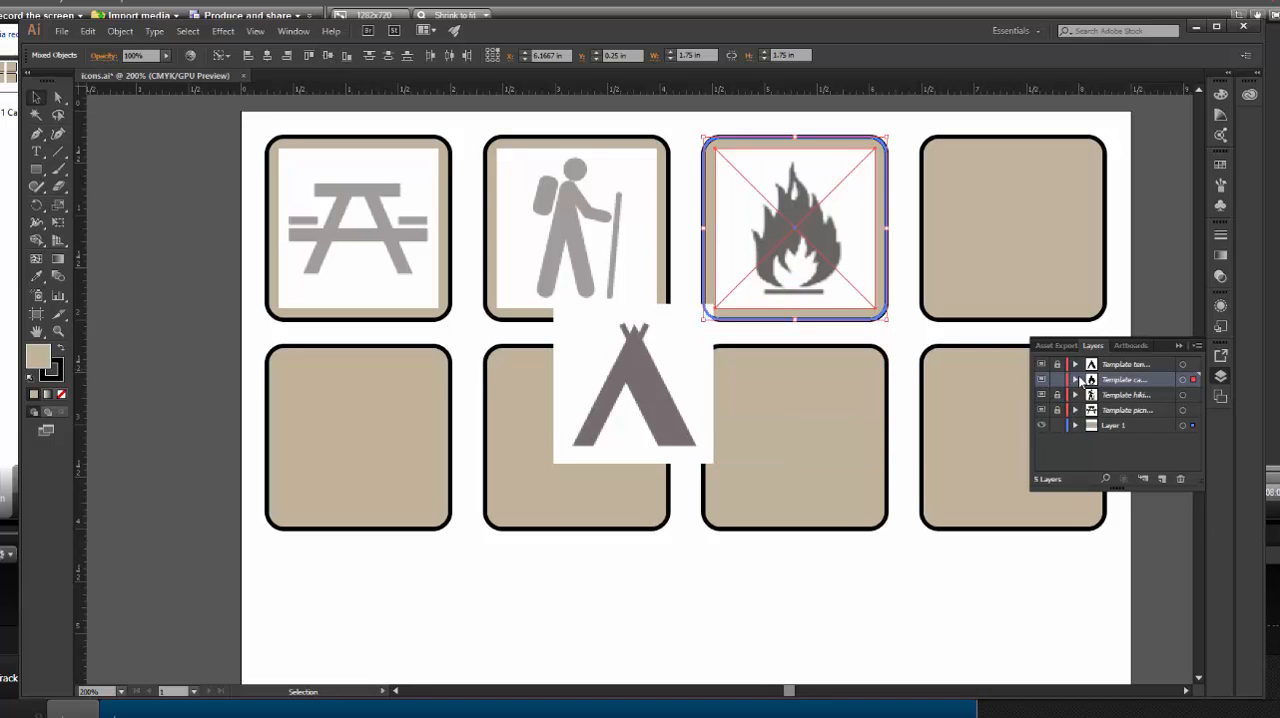
Dim the campfire template image to match the picnic and hiking templates, and relock its layer
double_click(1090, 381)
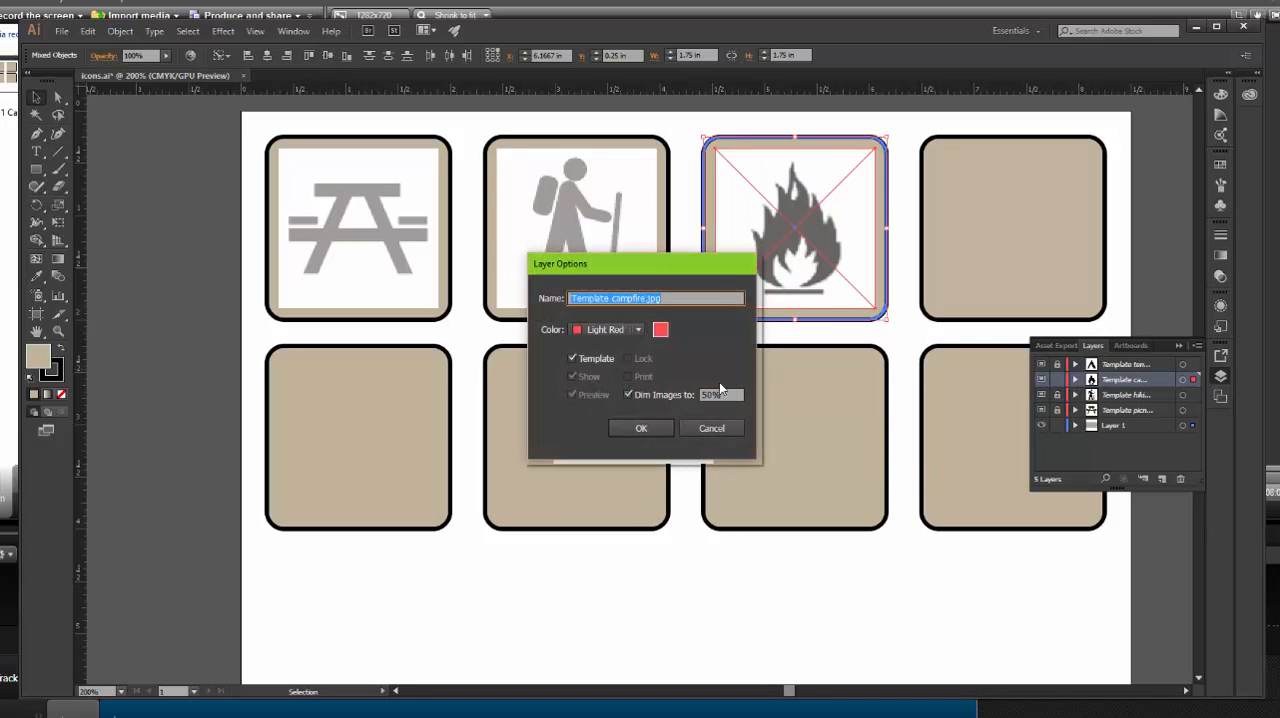
left_click(720, 393)
key("Return")
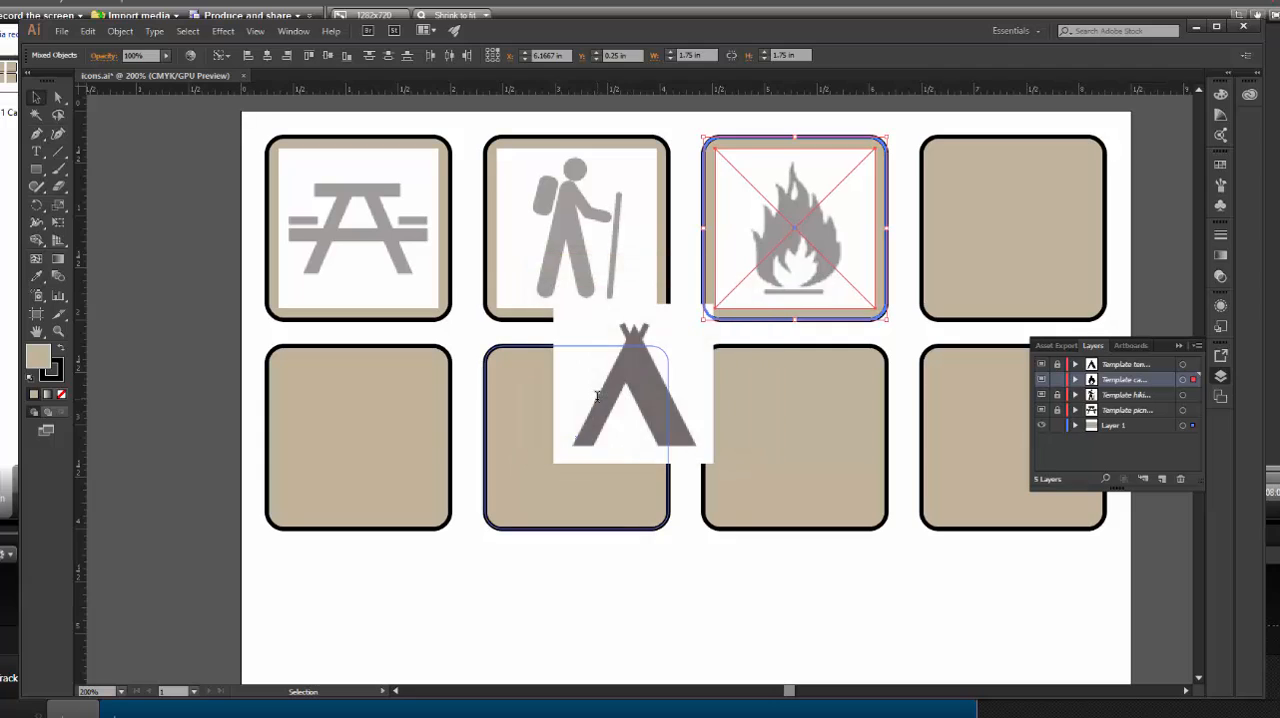
Unlock the tents template layer and center its image both ways on the fourth upper-row rectangle, using that rectangle as the key object
left_click(1057, 364)
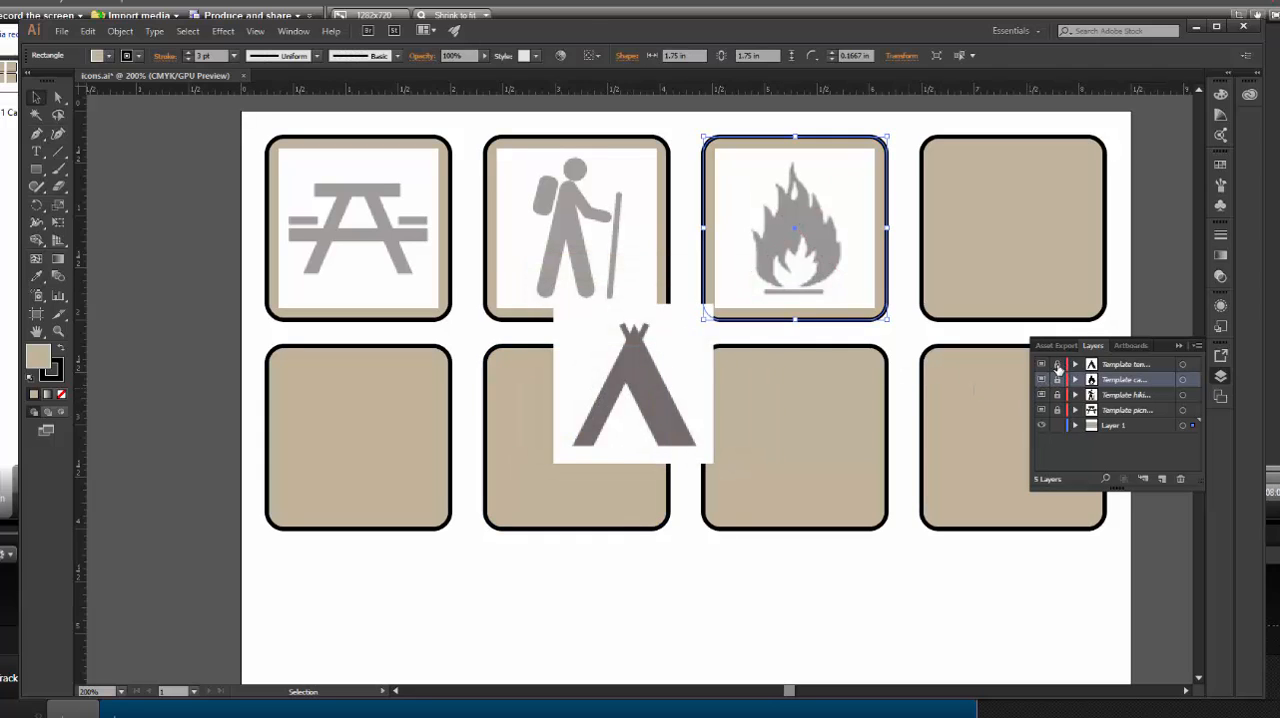
left_click(660, 392)
left_click(1018, 250, "shift")
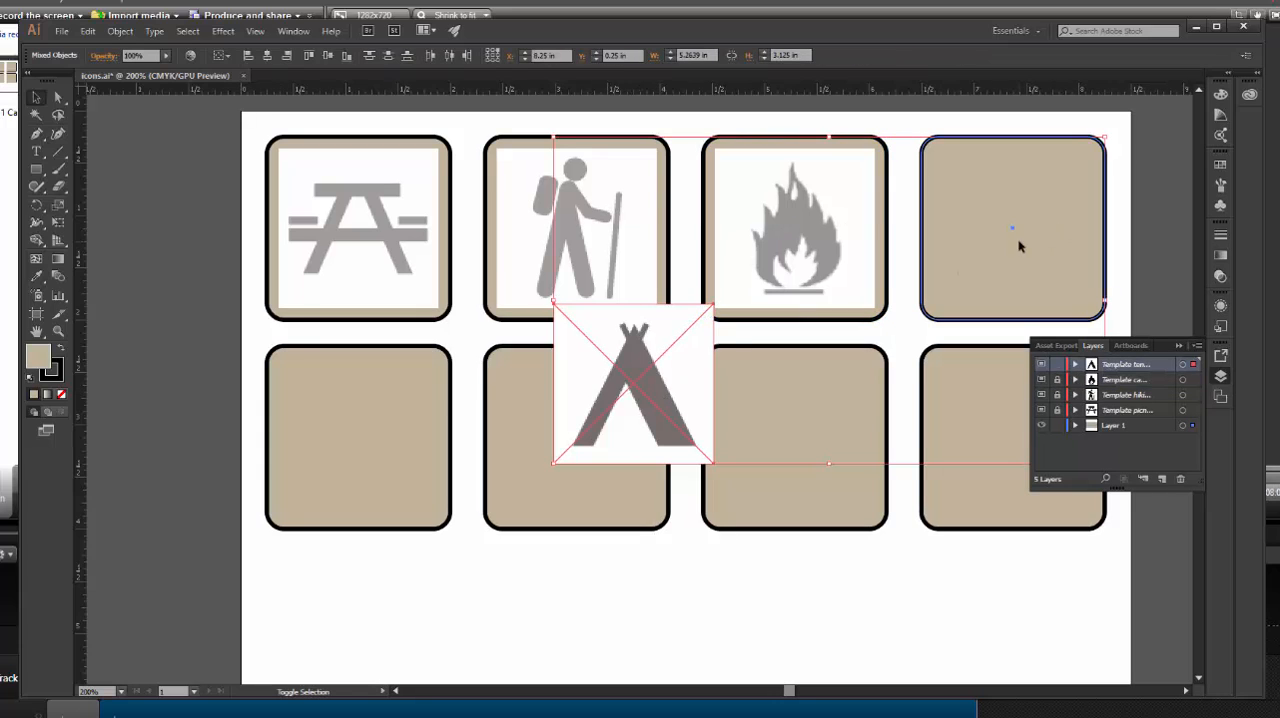
left_click(222, 55)
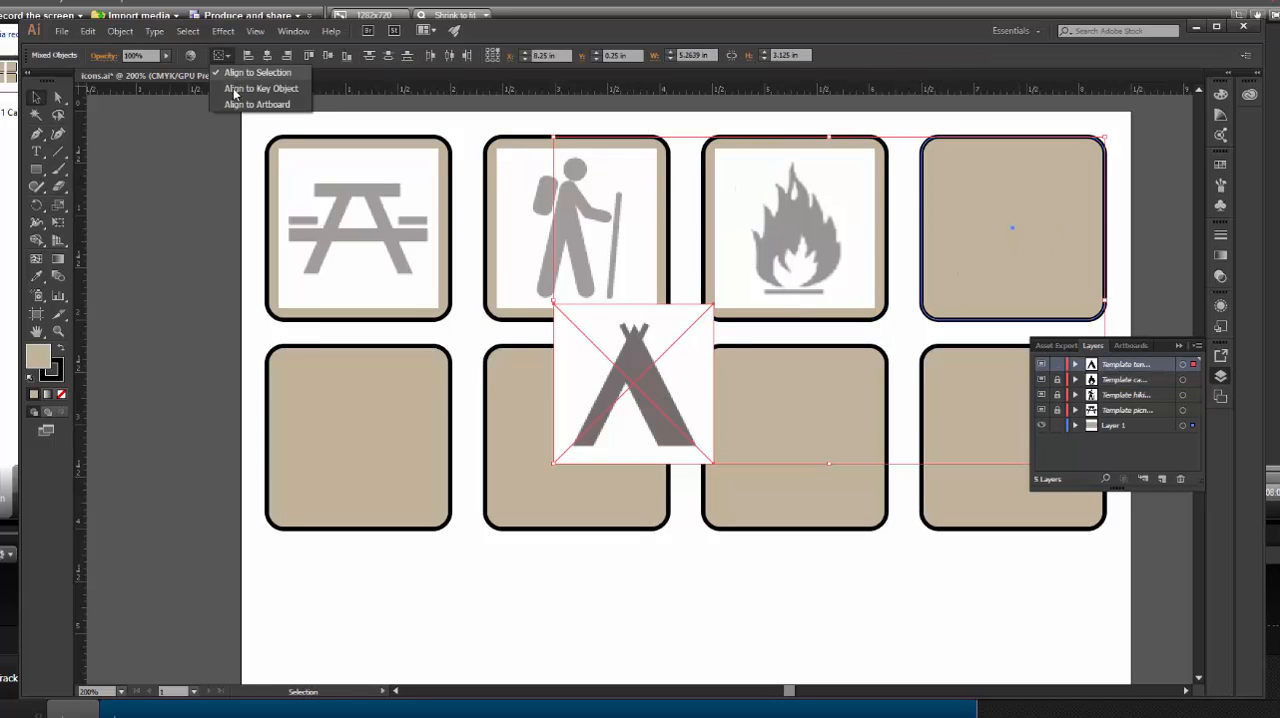
left_click(238, 92)
left_click(977, 199)
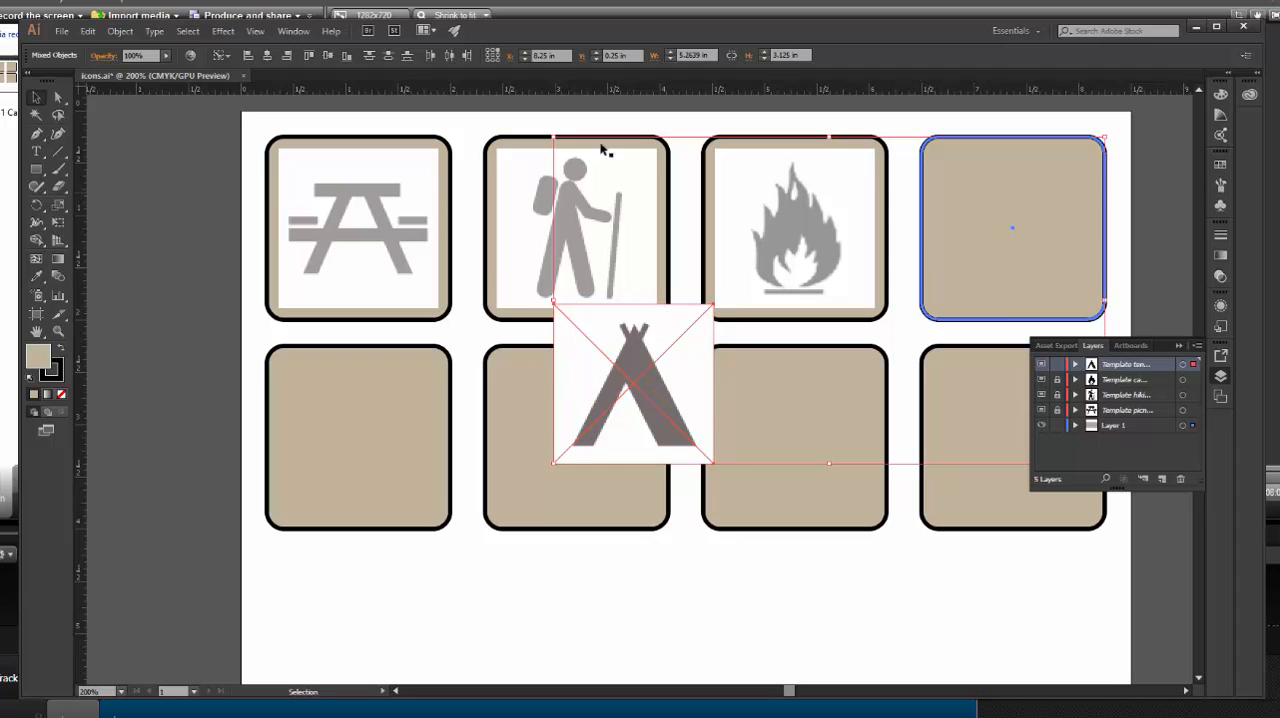
left_click(268, 56)
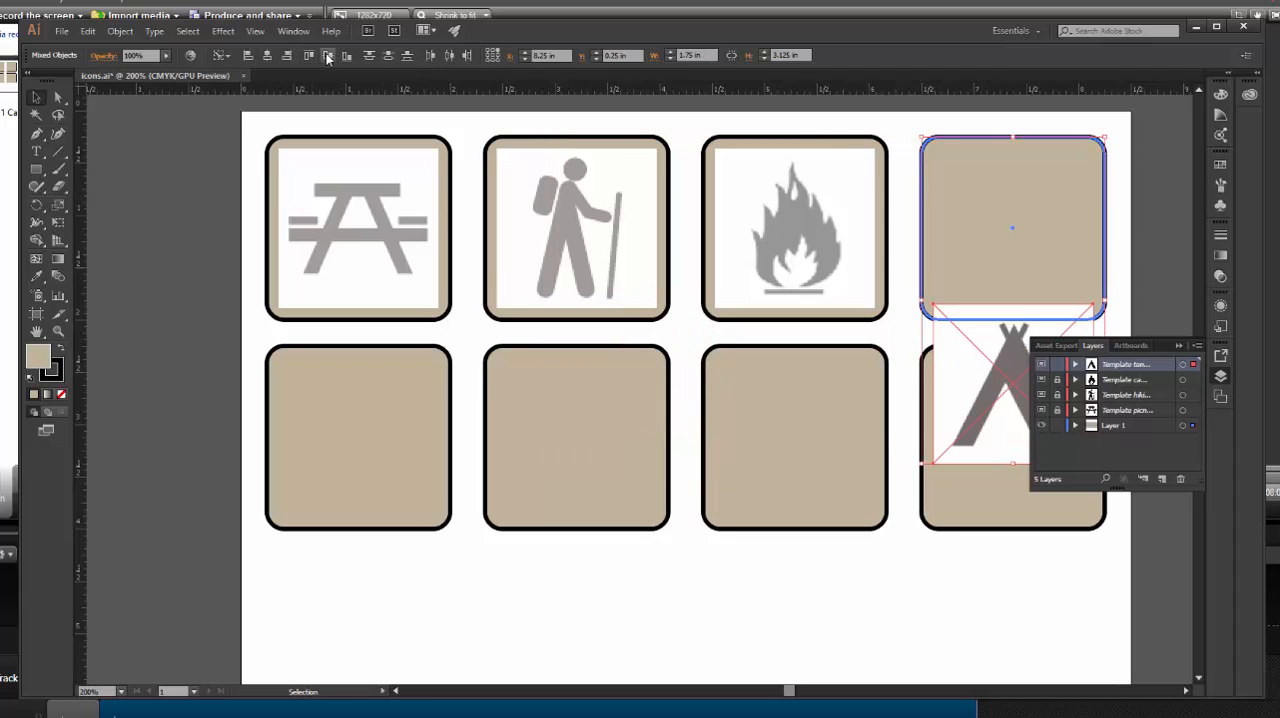
left_click(328, 56)
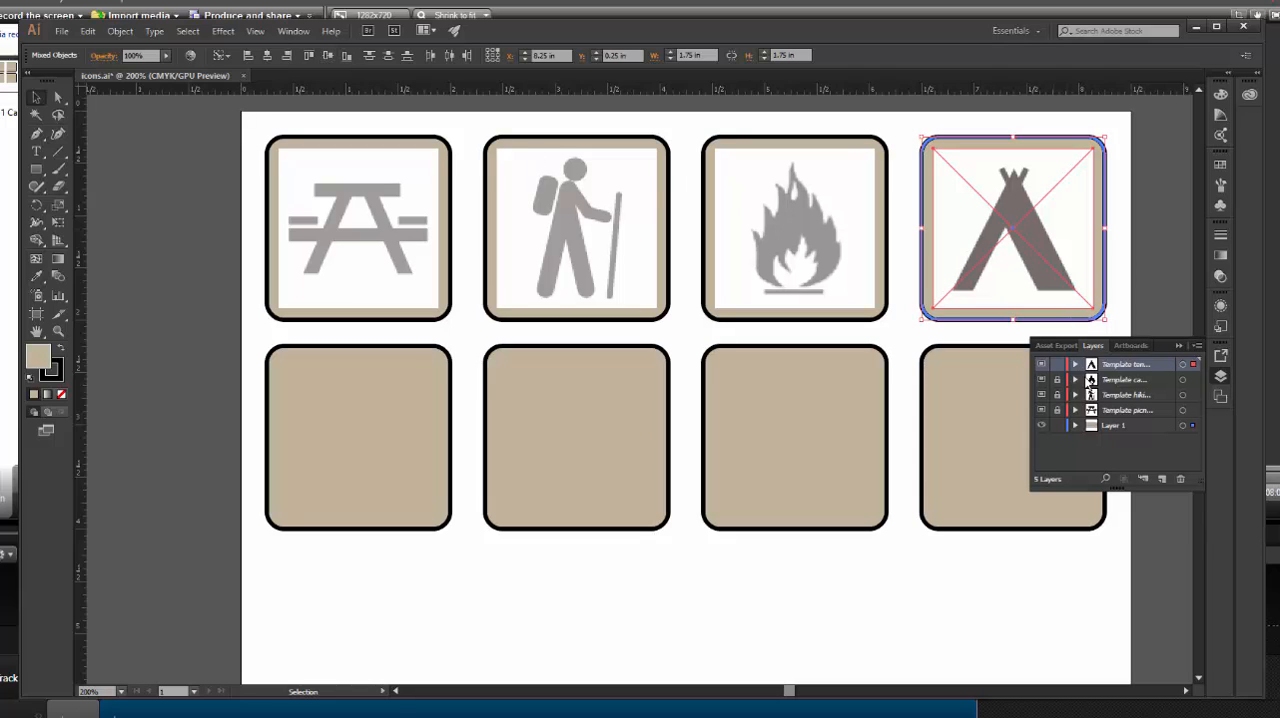
Set the tents template layer to dim its image to 30%, and relock the layer
double_click(1095, 366)
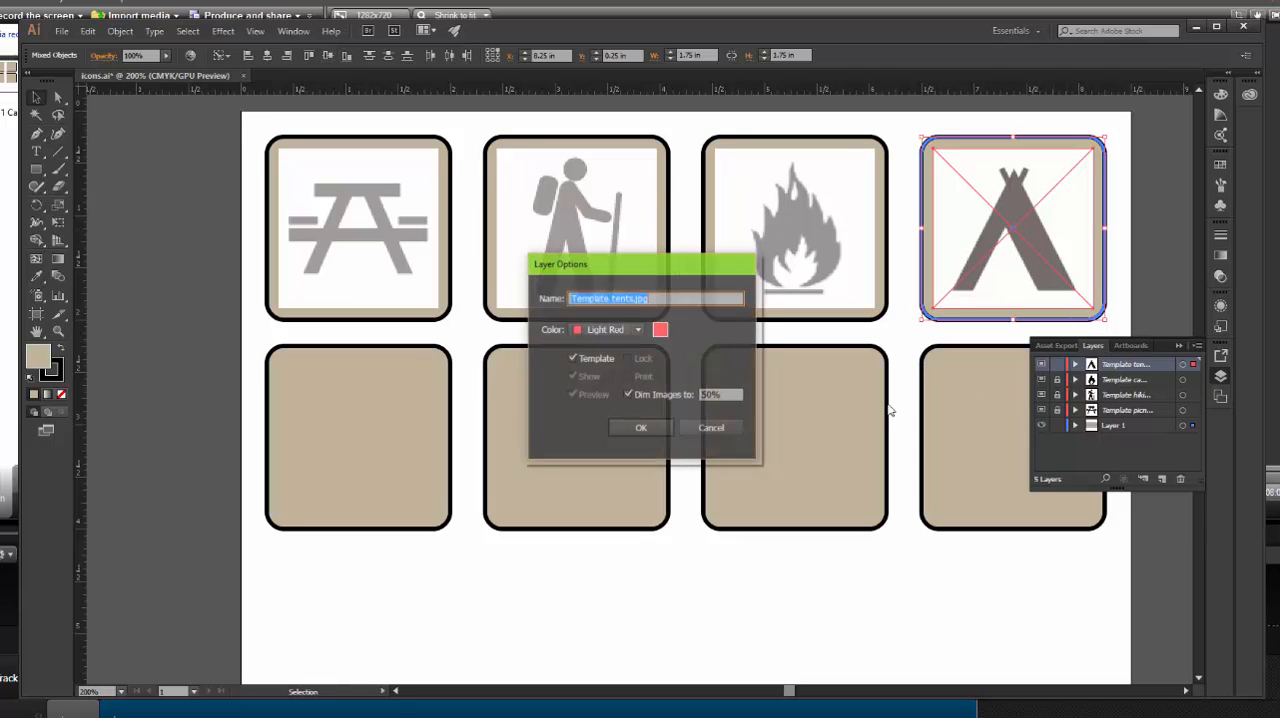
double_click(716, 394)
type("50")
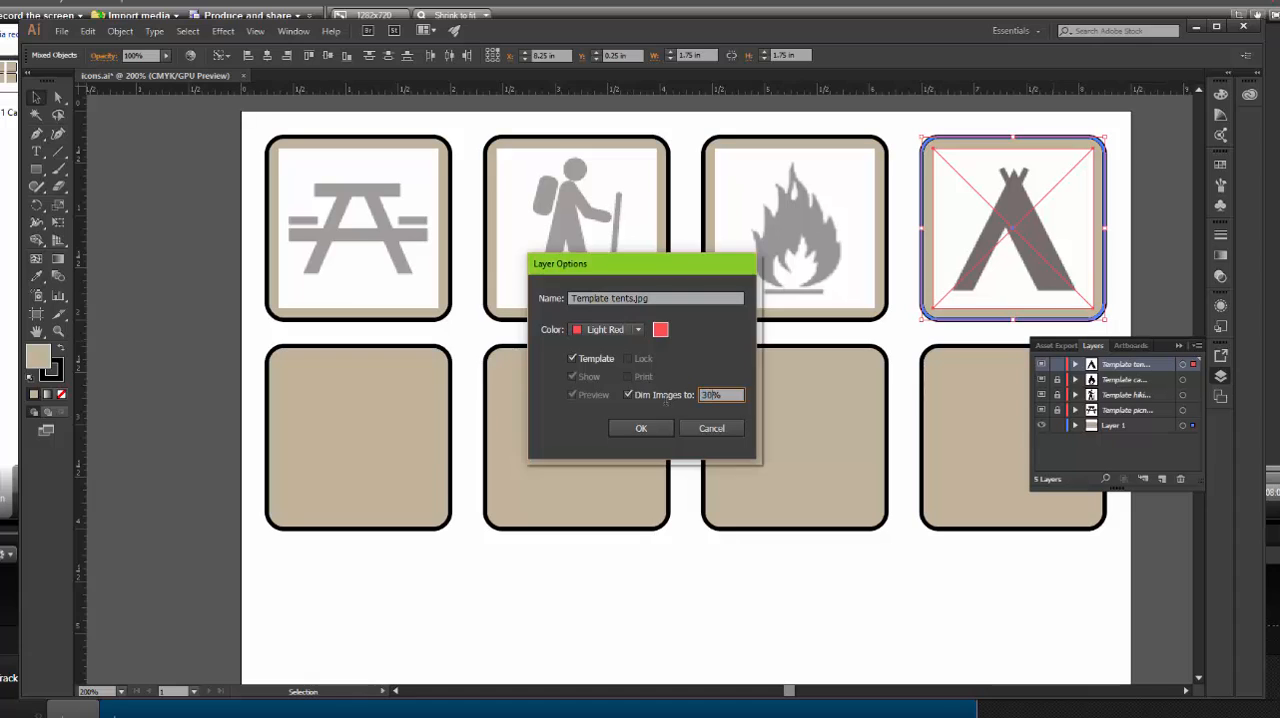
key("Return")
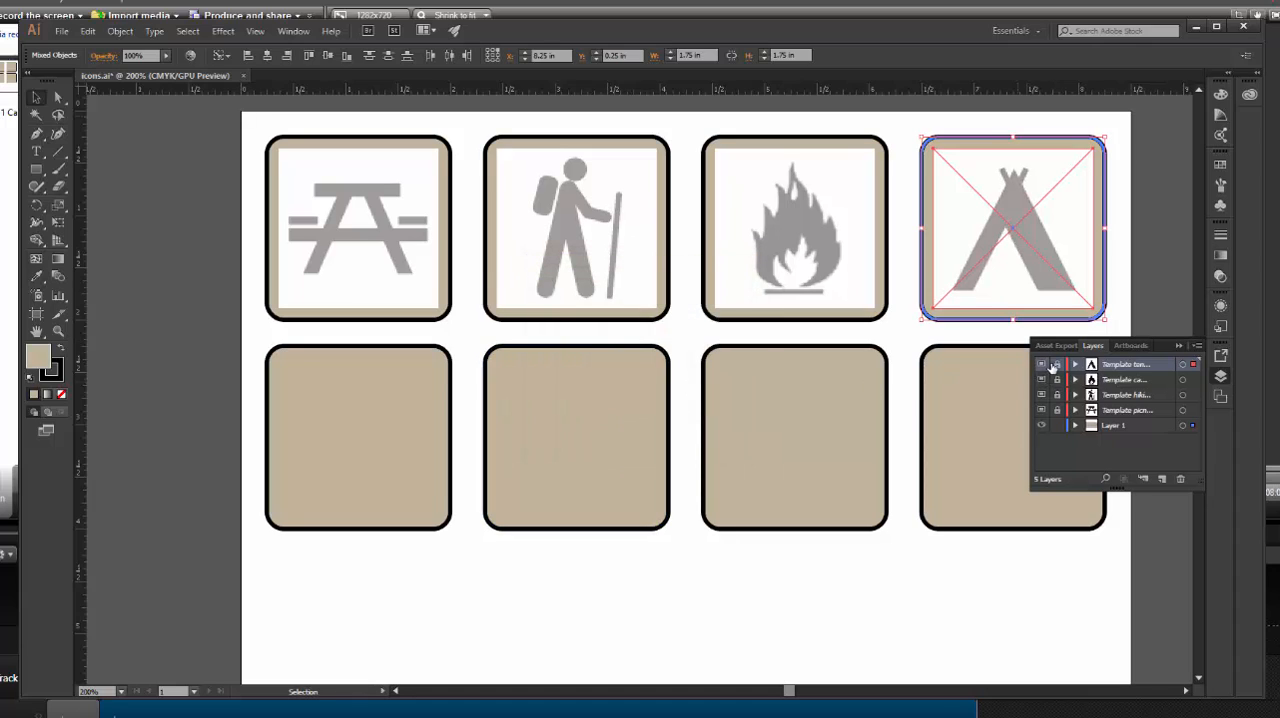
left_click(1056, 365)
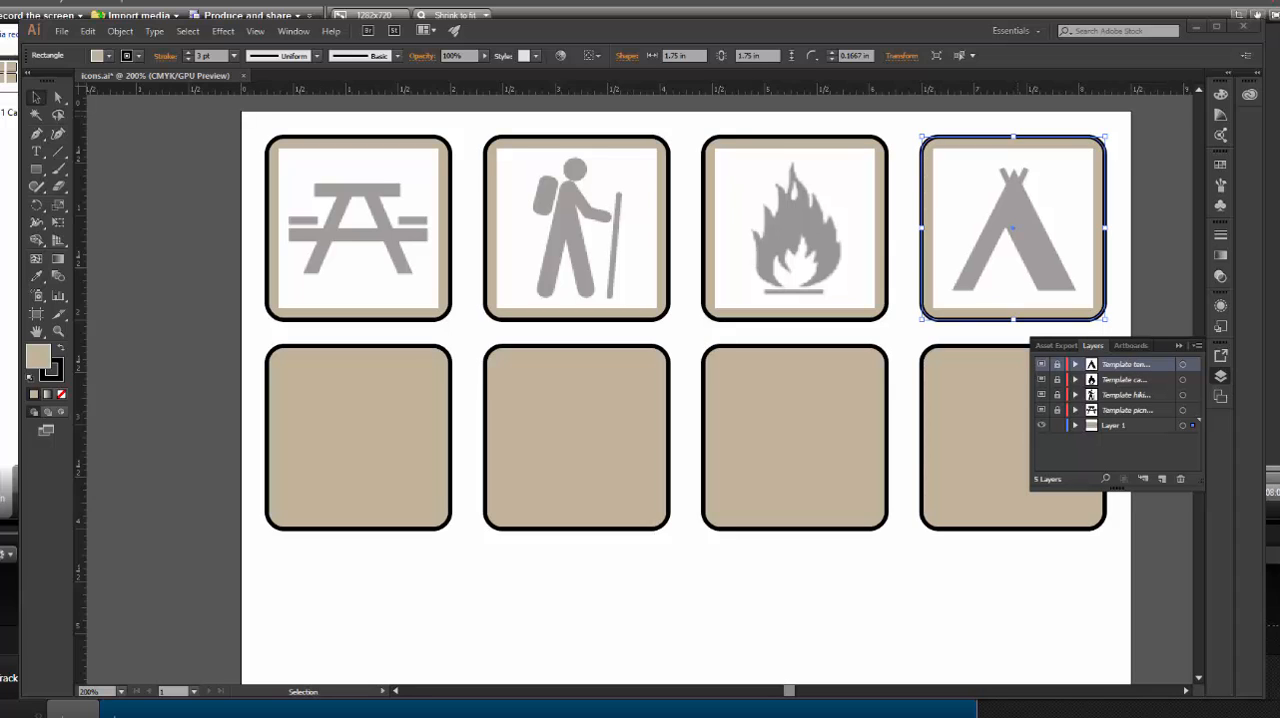
Rename Layer 1, which holds the rounded rectangles, as background
left_click(86, 31)
double_click(1119, 424)
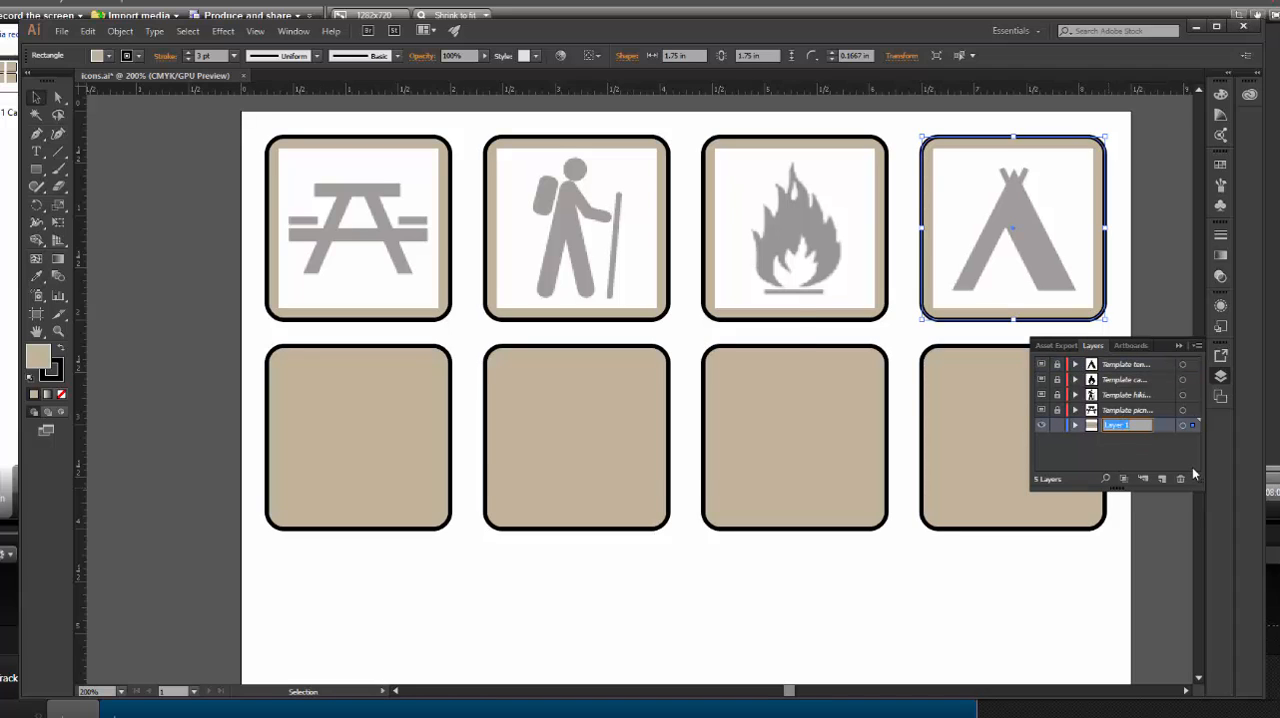
type("back")
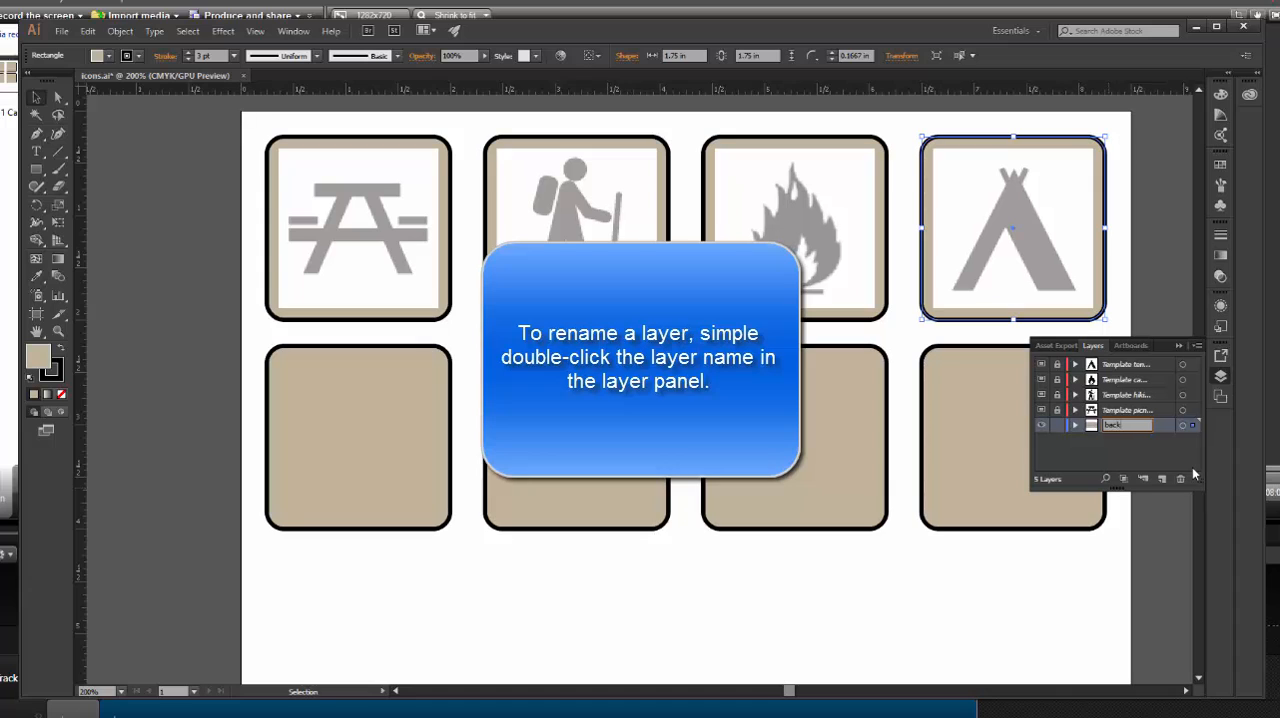
type("ground")
key("Return")
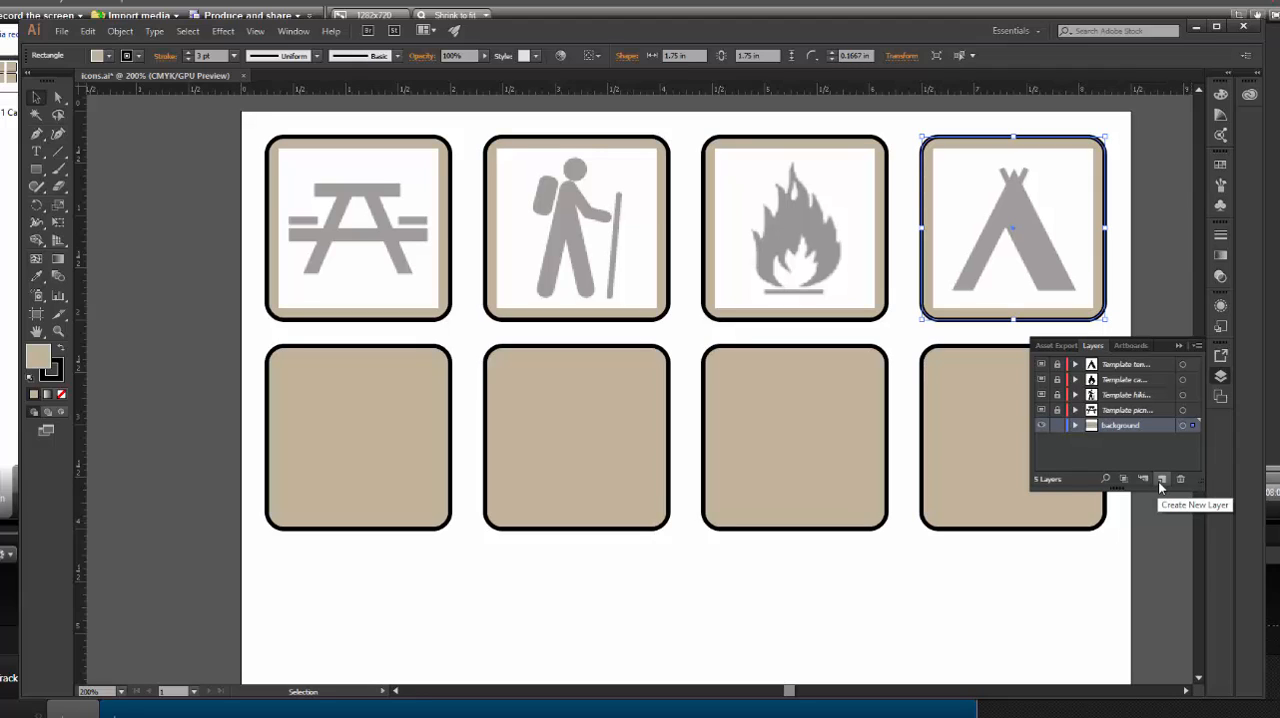
Create a new layer, place it above all the template layers, and name it Icon art
left_click(1160, 481)
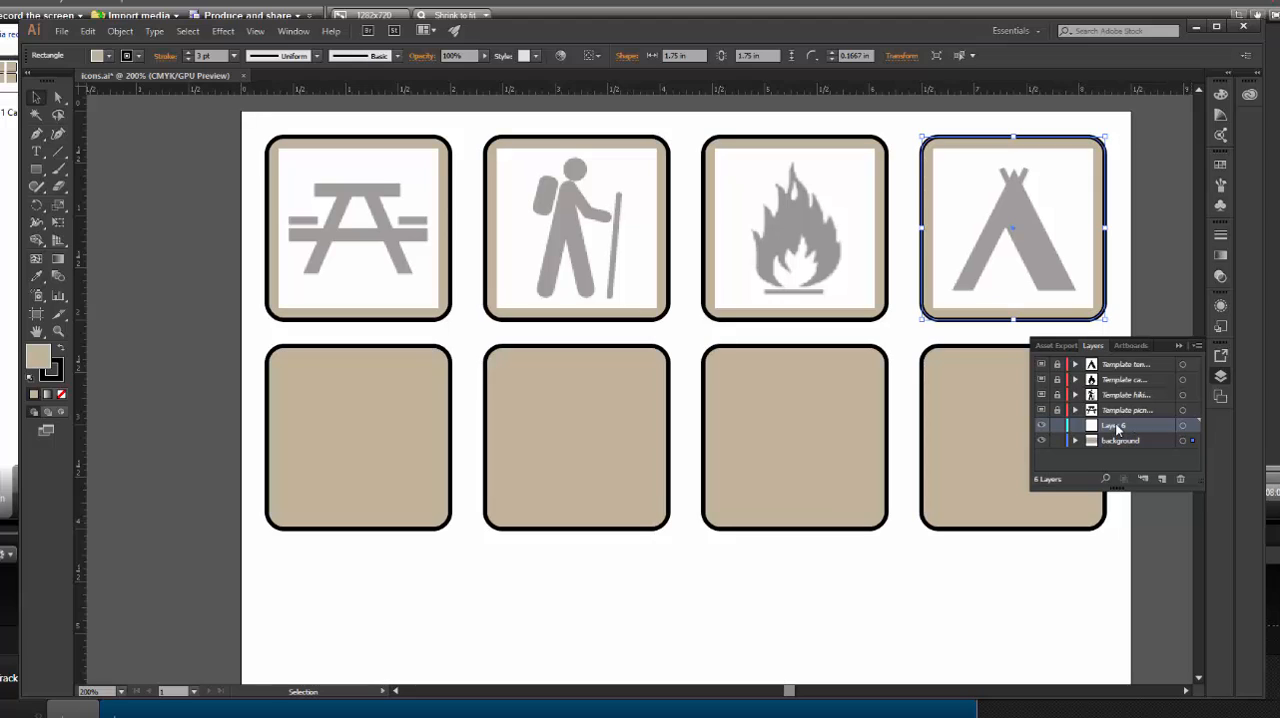
left_click_drag(1117, 428, 1125, 360)
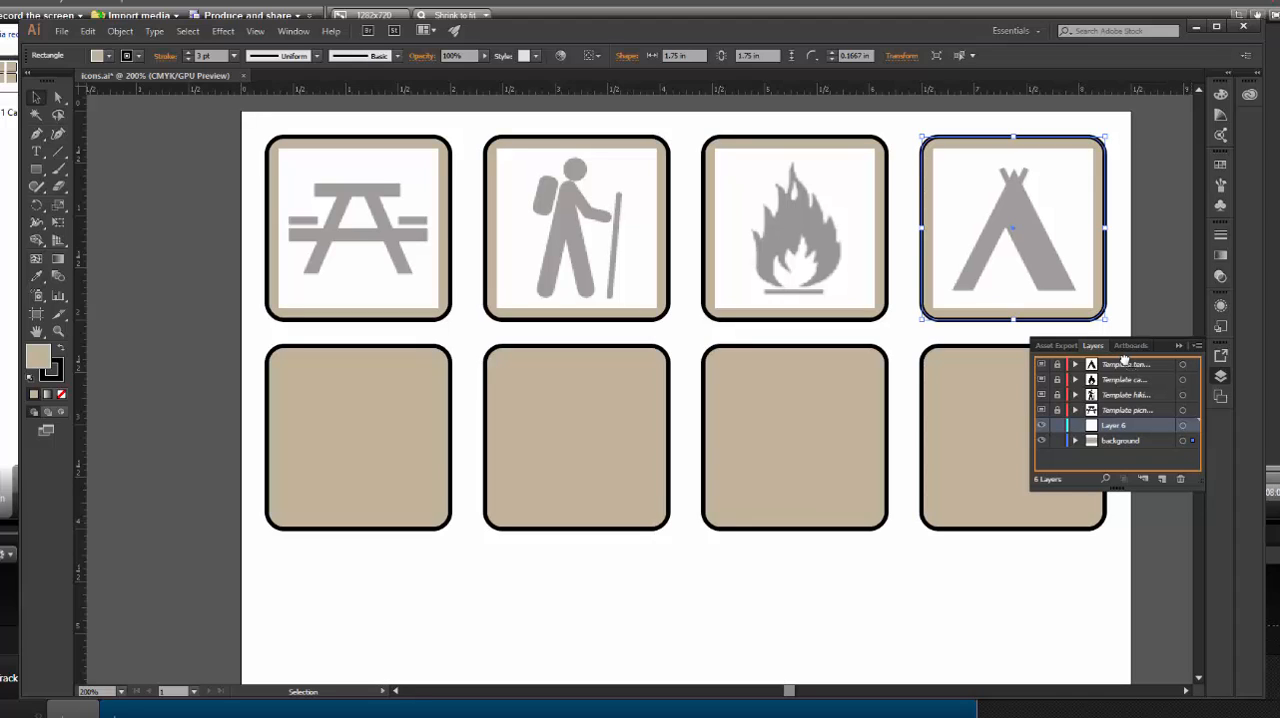
left_click_drag(1124, 359, 1124, 359)
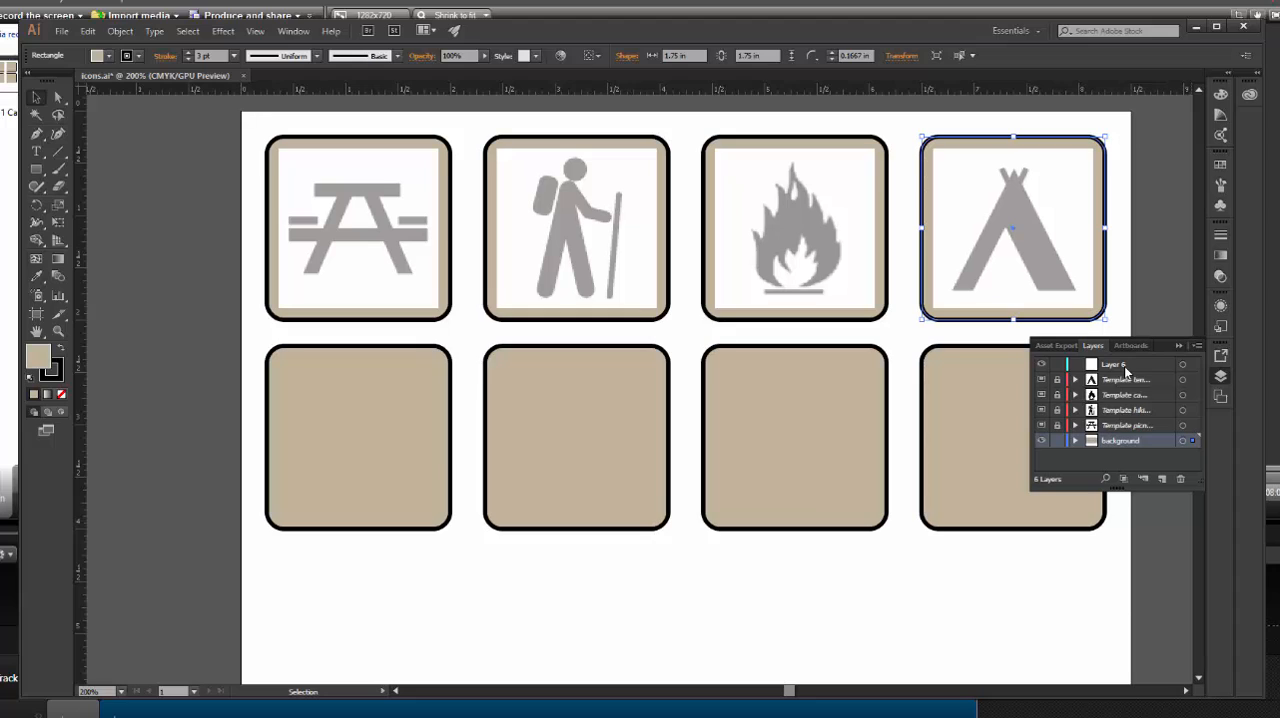
double_click(1120, 367)
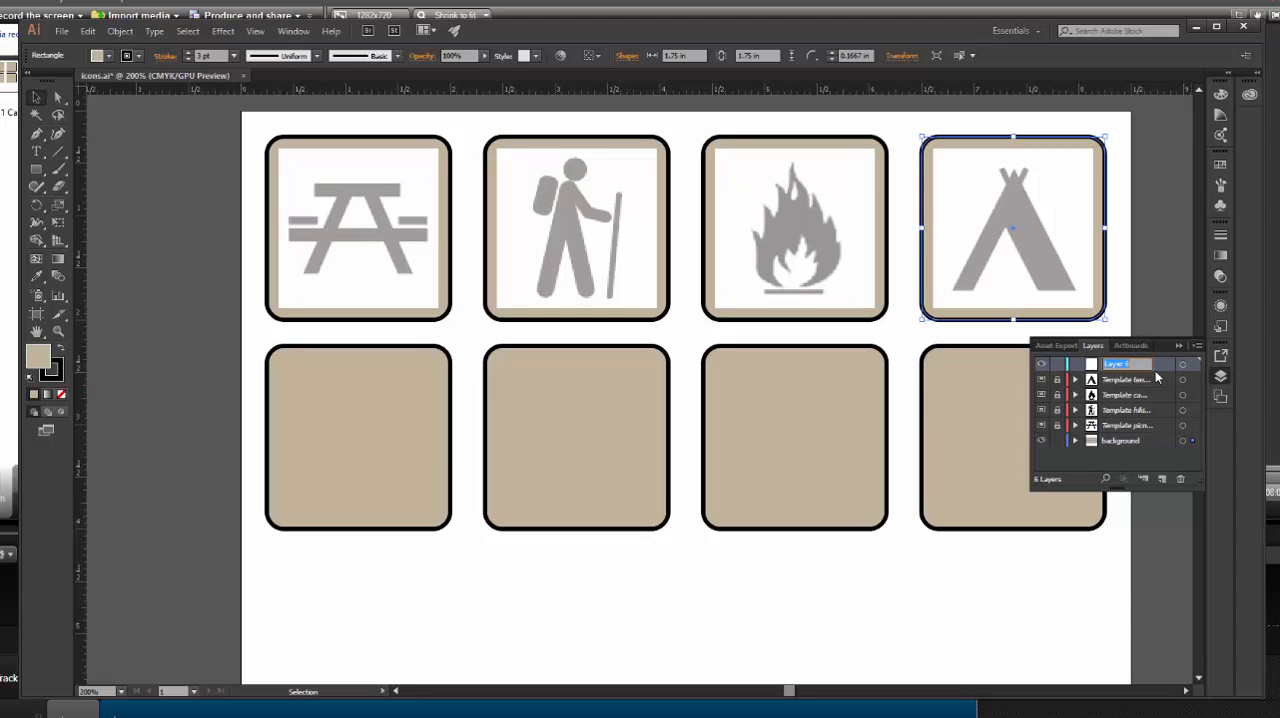
type("icon")
key("BackSpace")
key("BackSpace")
type("Icon")
key("Return")
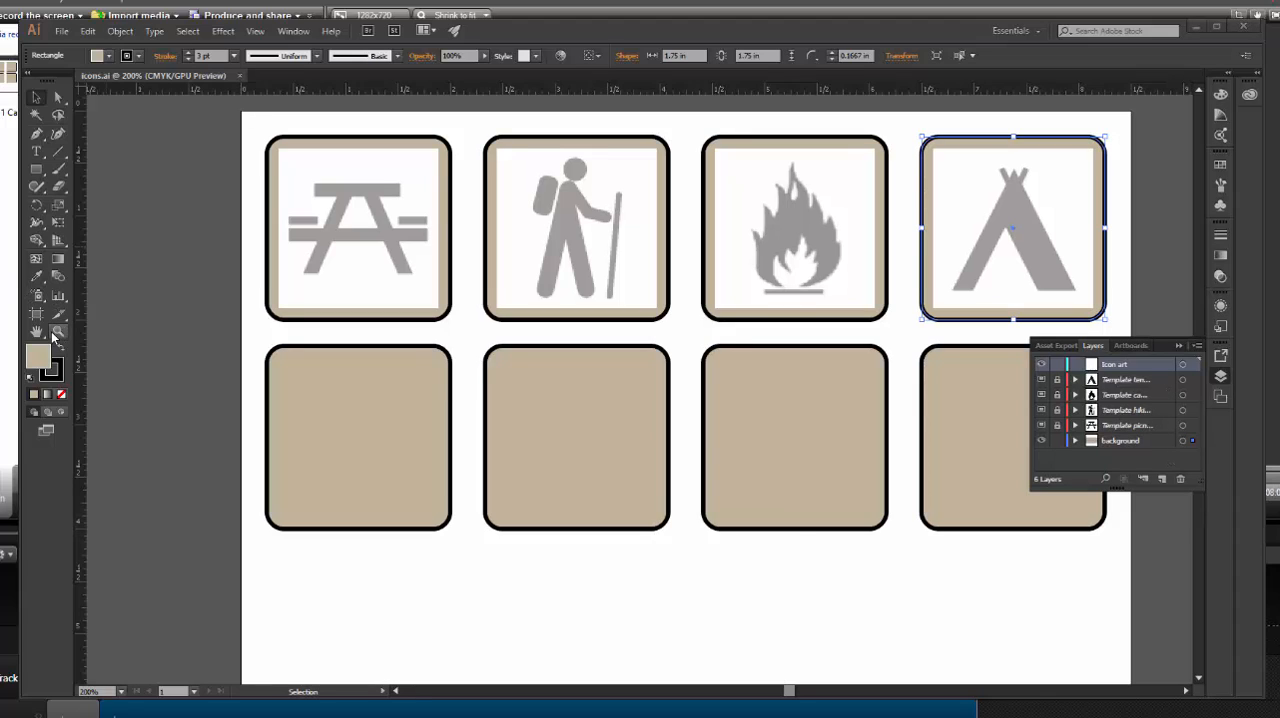
Lock the background layer that holds the rounded rectangles
left_click(267, 246, "shift")
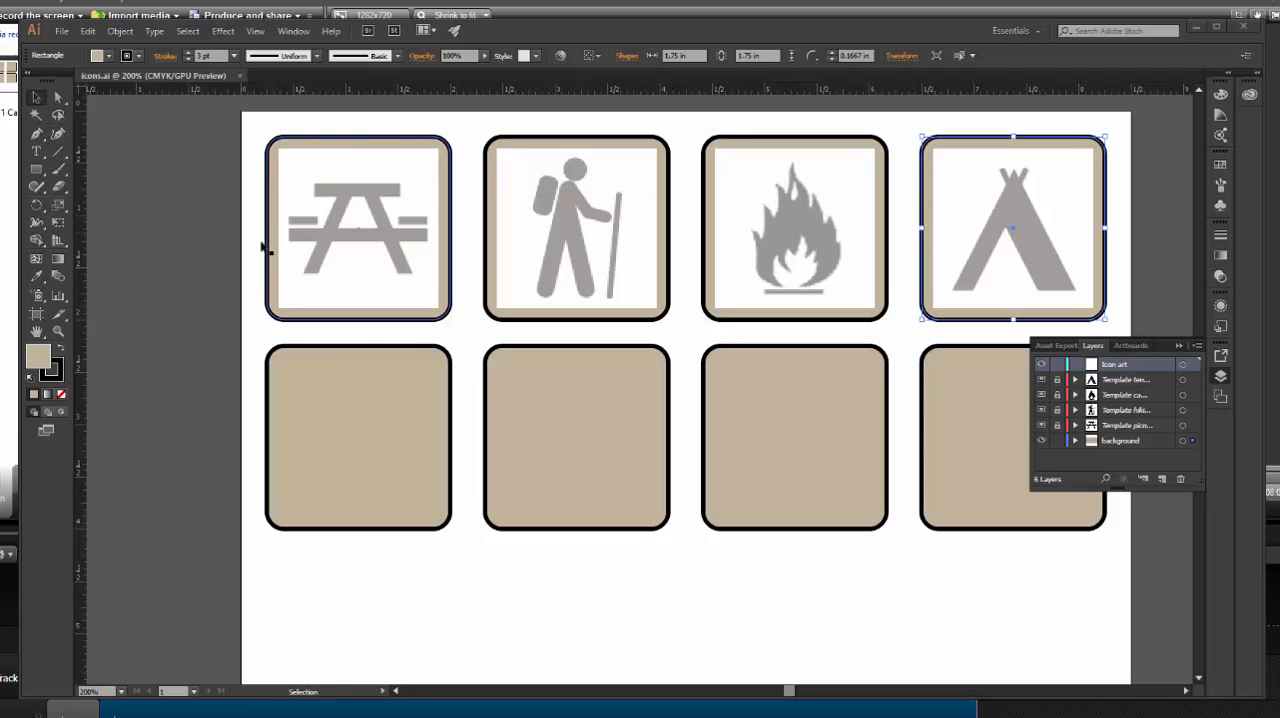
left_click(59, 332)
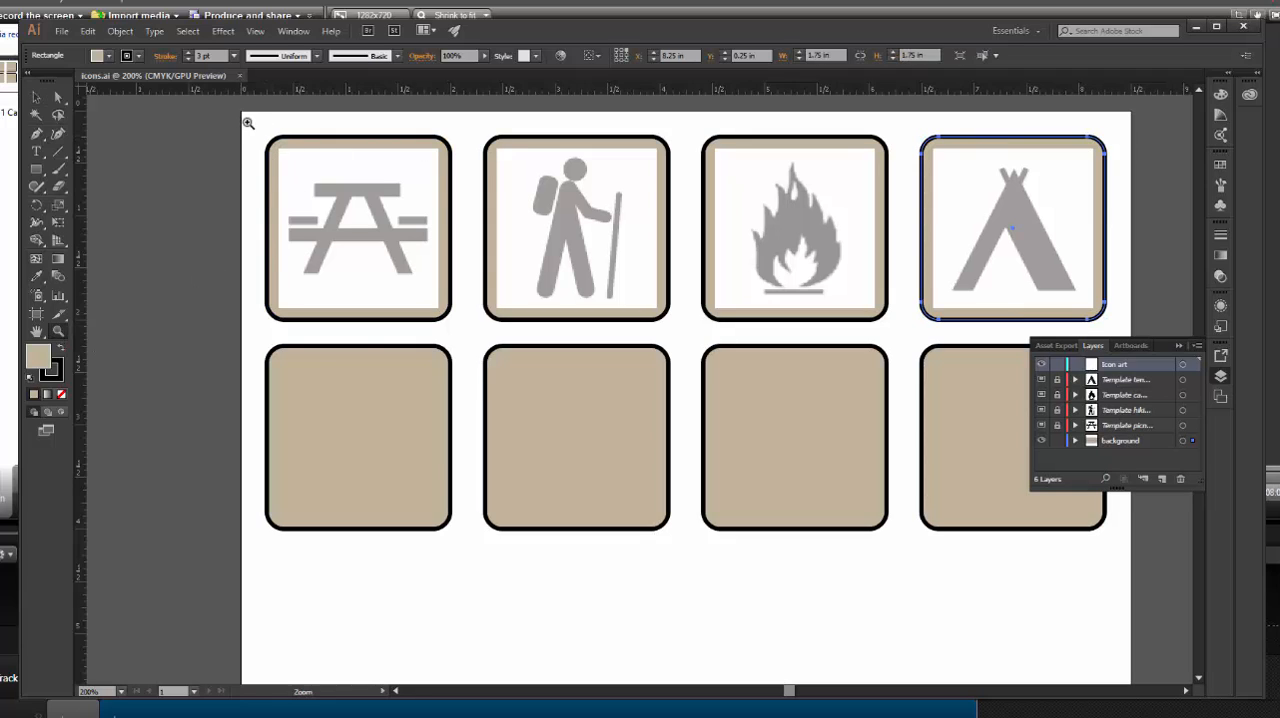
left_click_drag(248, 122, 475, 339)
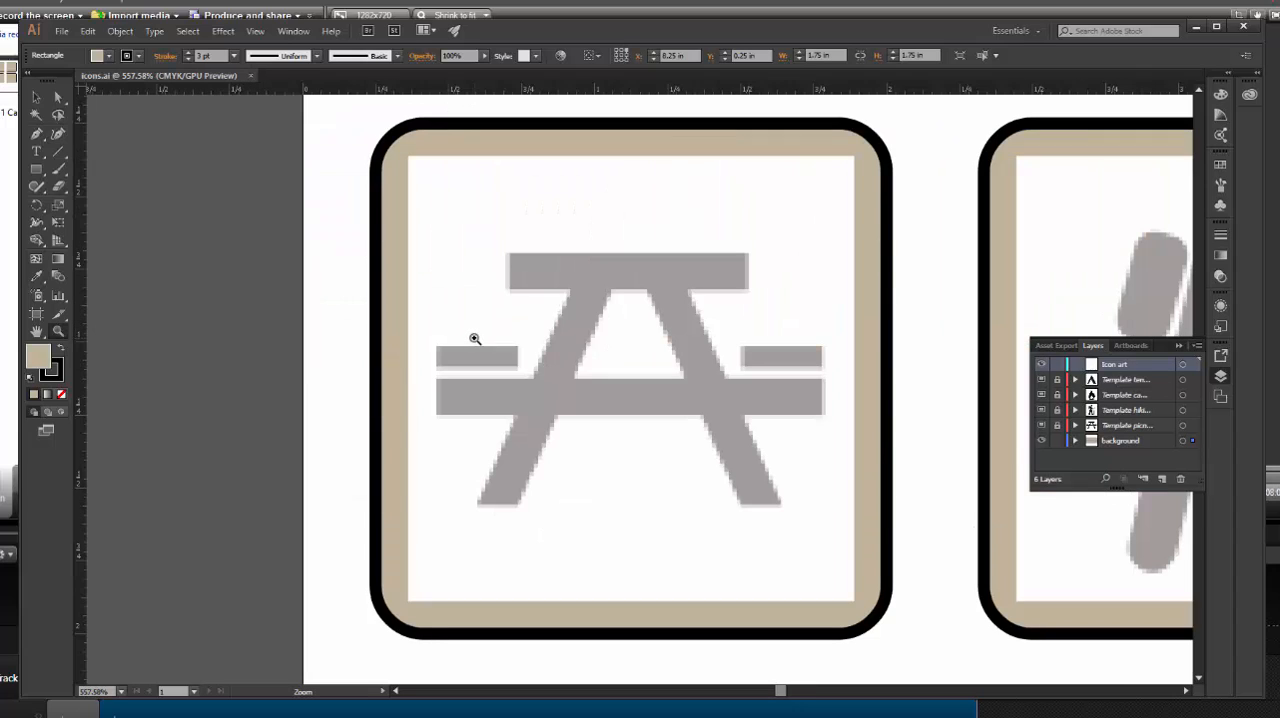
left_click(36, 99)
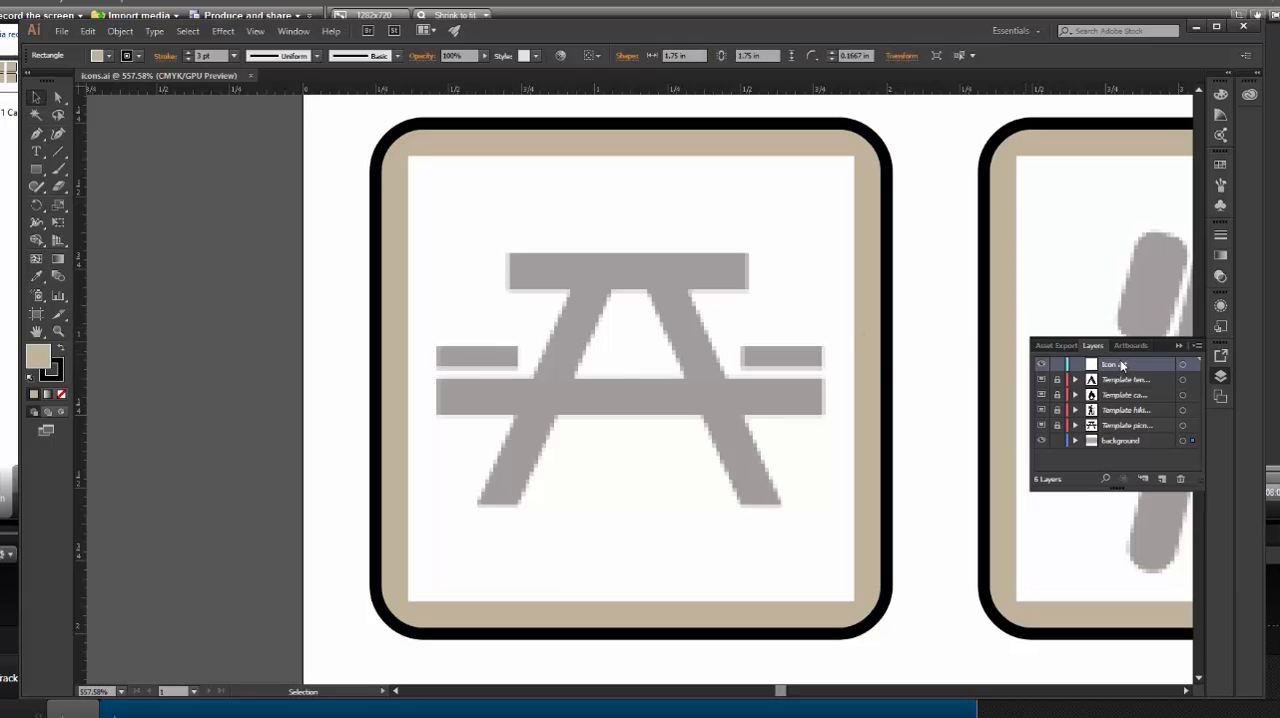
left_click(764, 528)
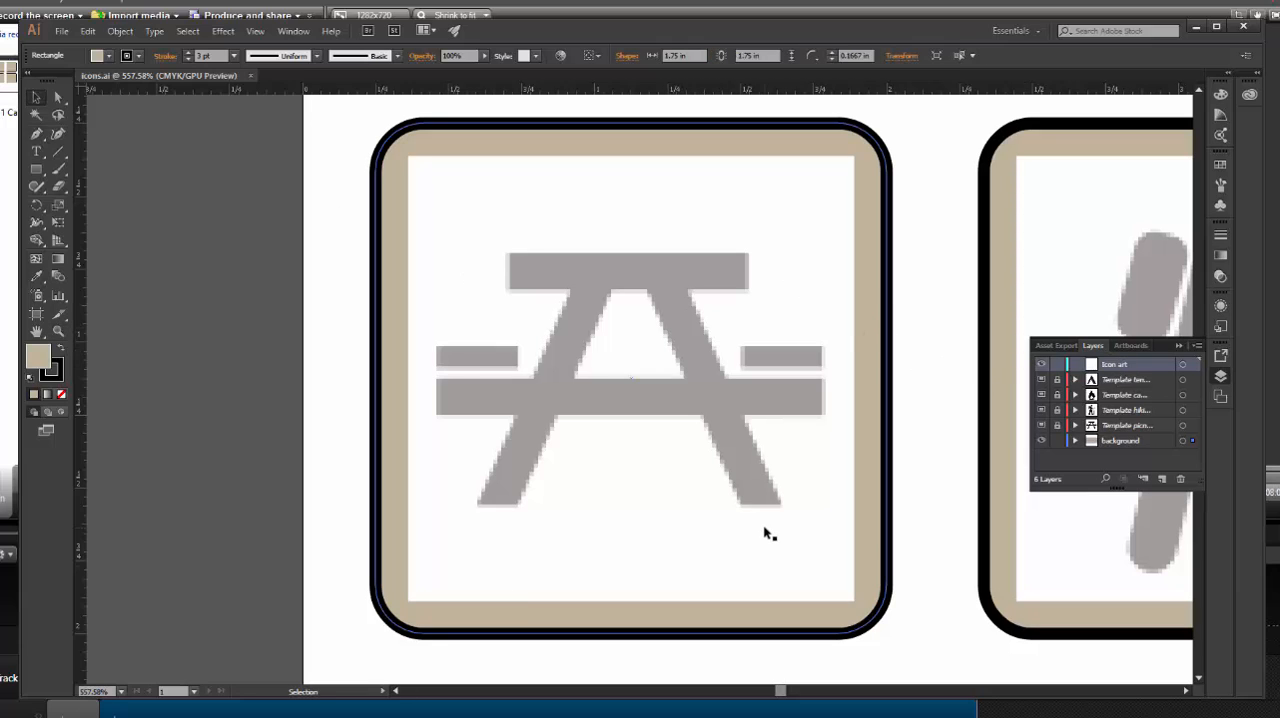
left_click(1058, 441)
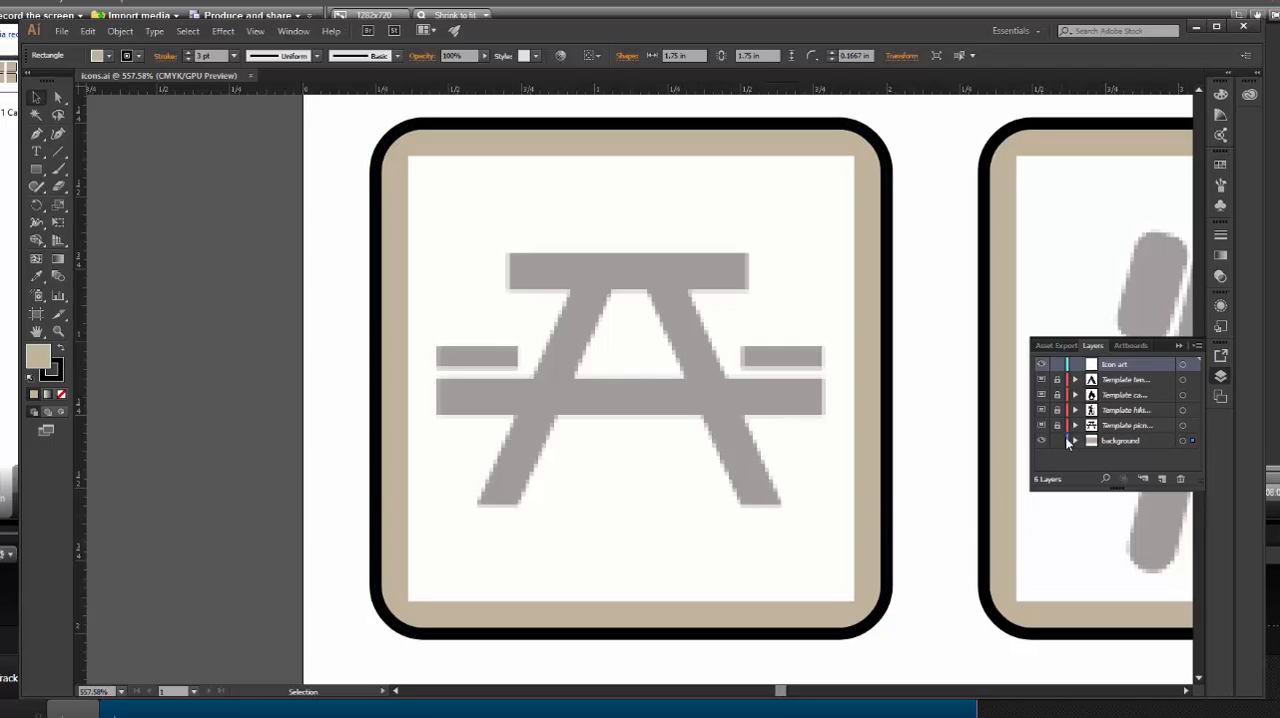
left_click(1058, 441)
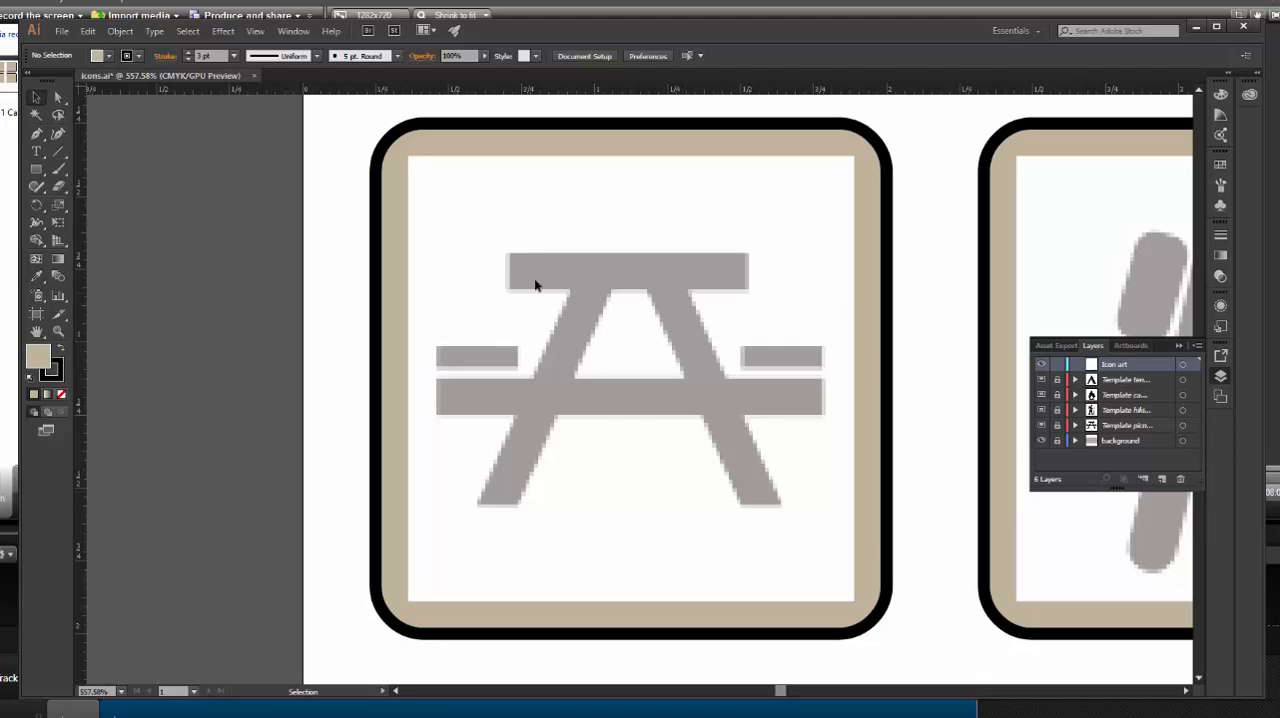
Activate the Rectangle tool and set a black fill with no stroke for new shapes
left_click(38, 172)
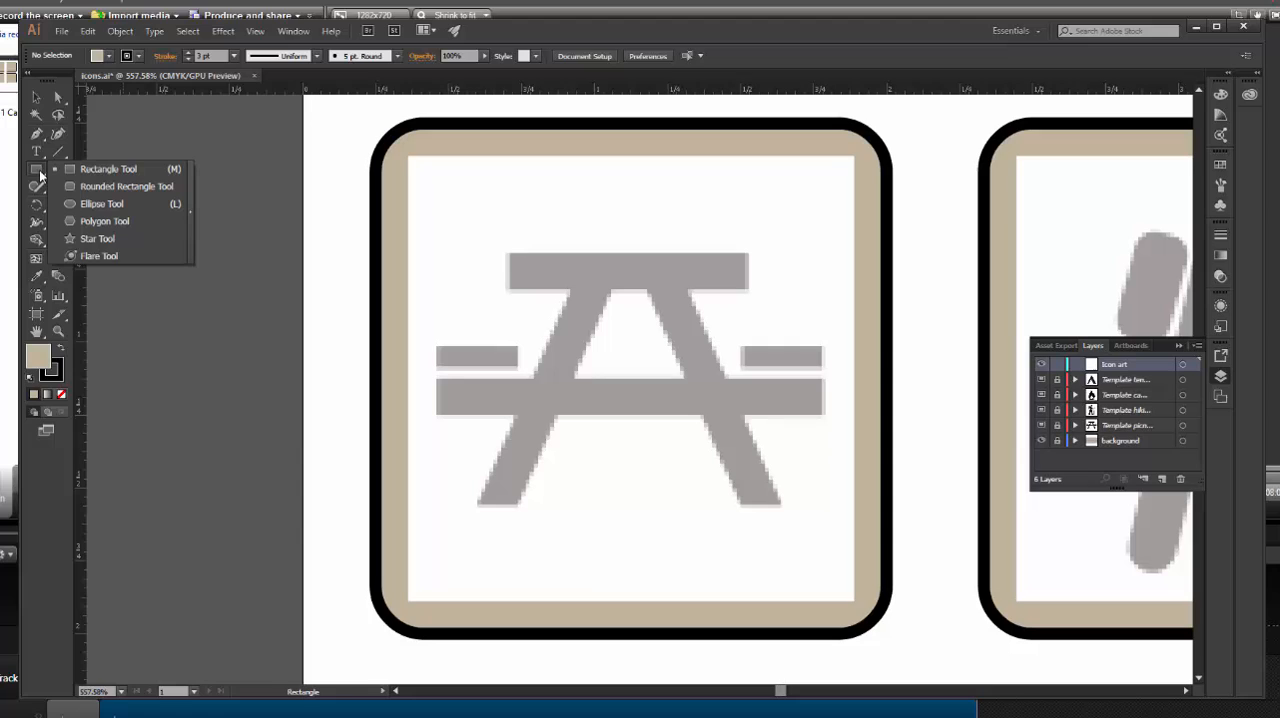
left_click(103, 172)
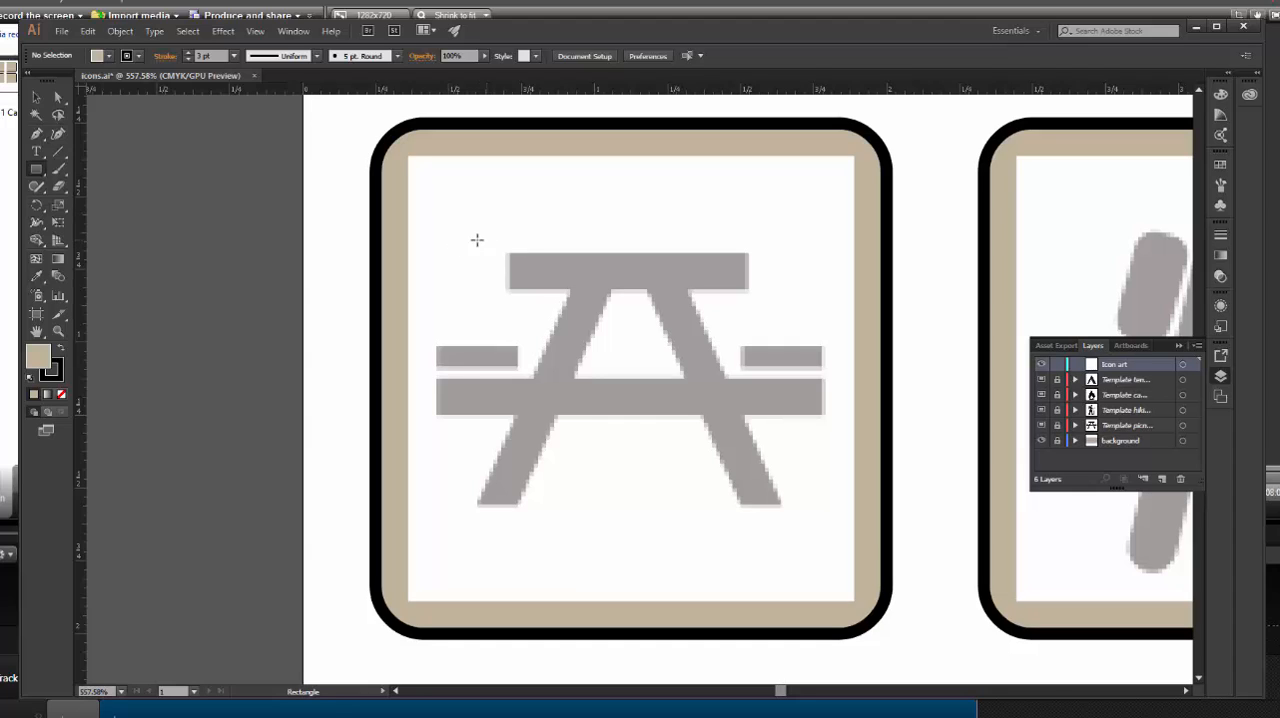
left_click(60, 350)
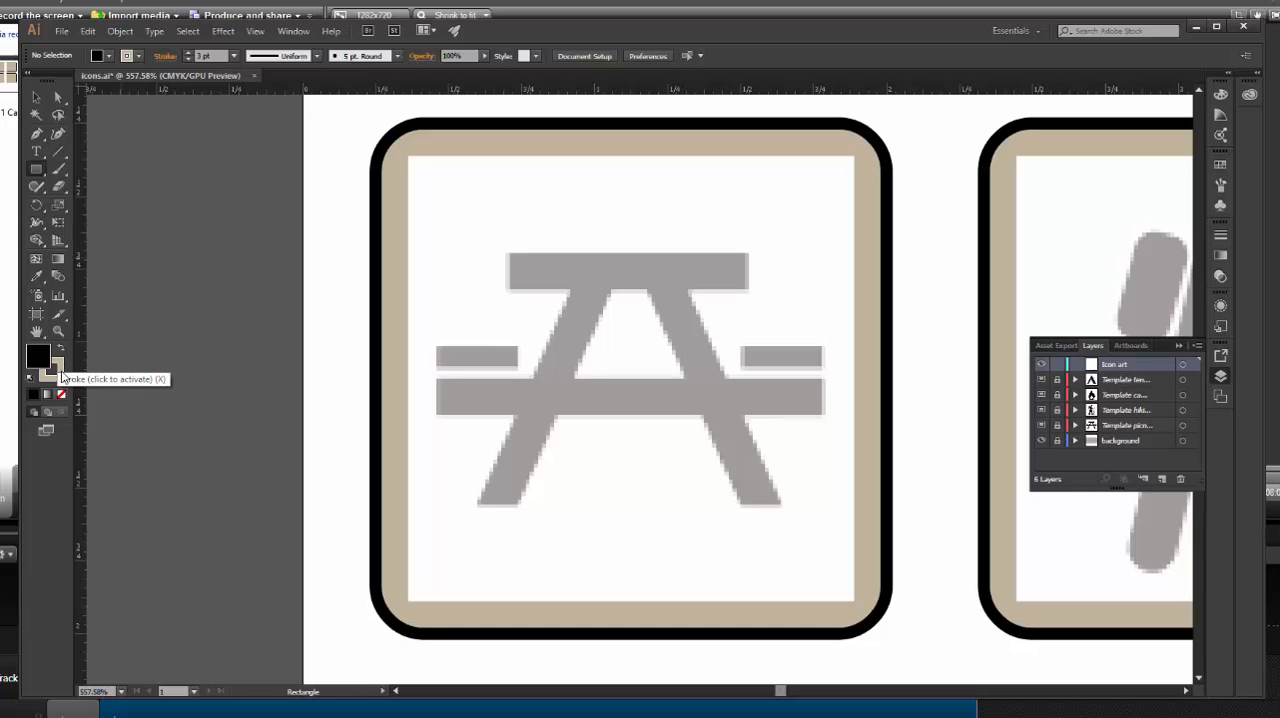
left_click(60, 376)
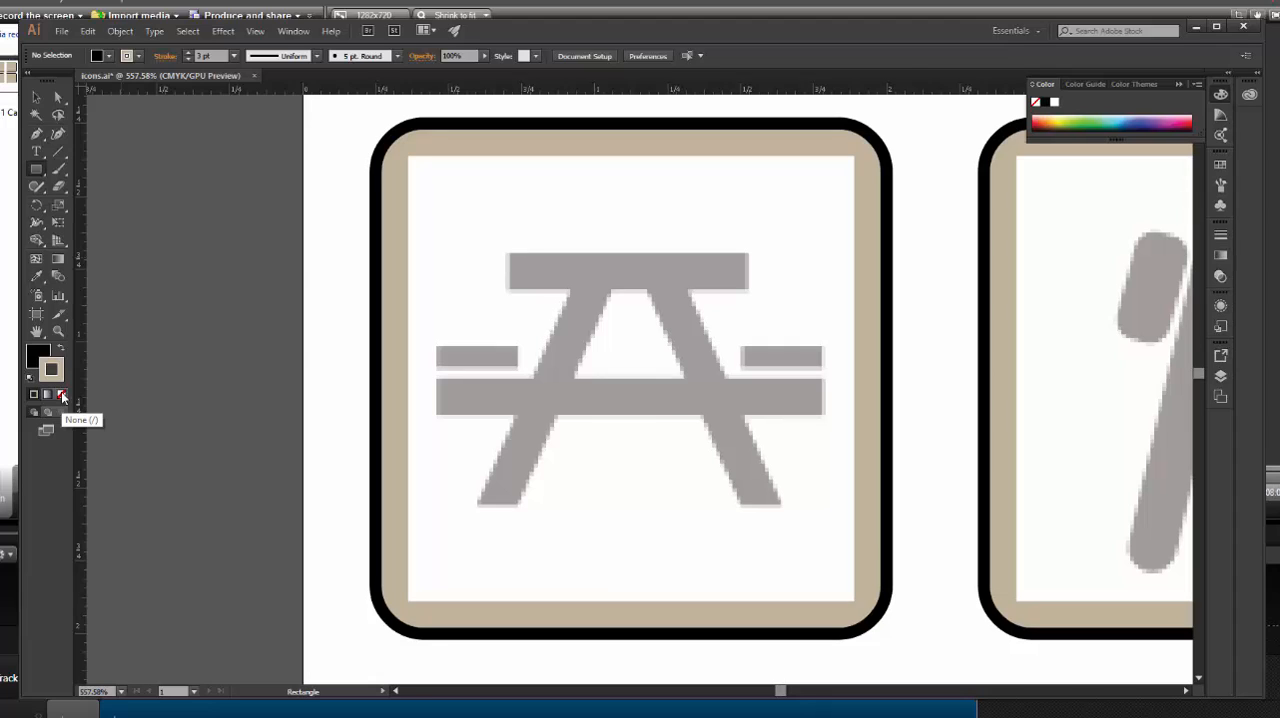
left_click(61, 393)
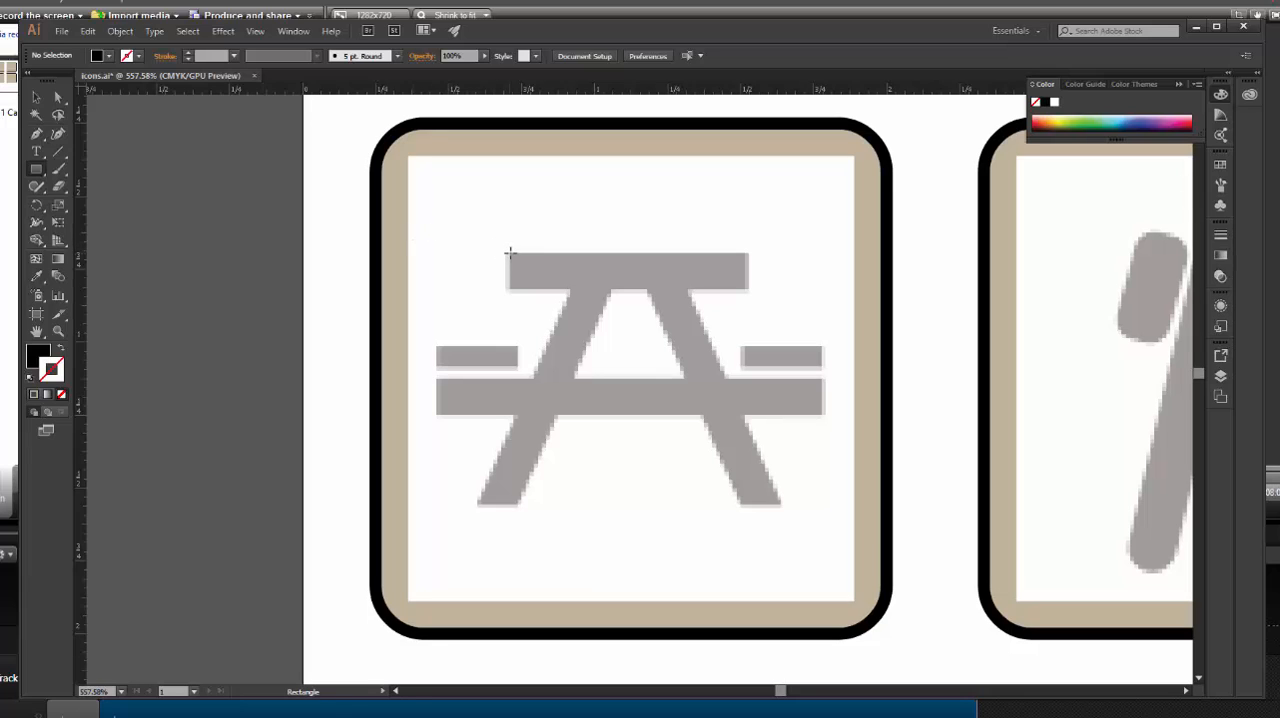
Trace the picnic table's top with a rectangle about 0.81 by 0.12 in and its long crossbar with one about 1.33 by 0.12 in
left_click_drag(510, 254, 747, 289)
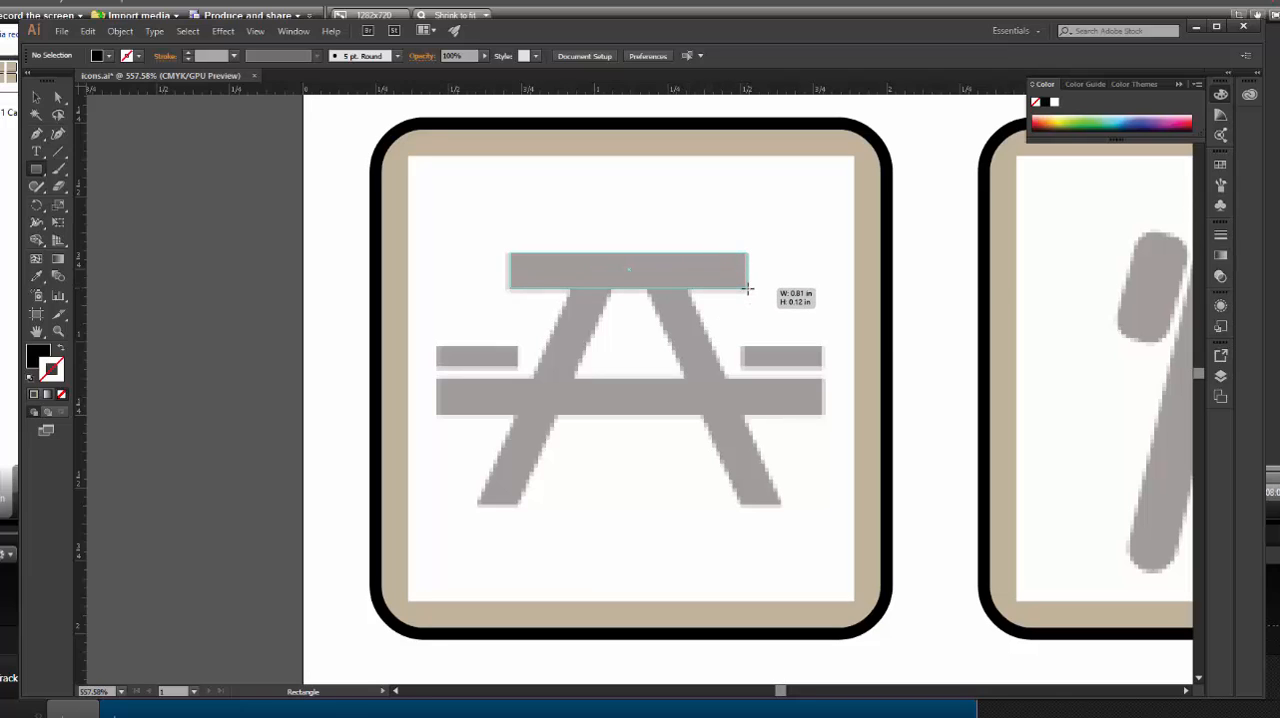
left_click_drag(747, 289, 747, 289)
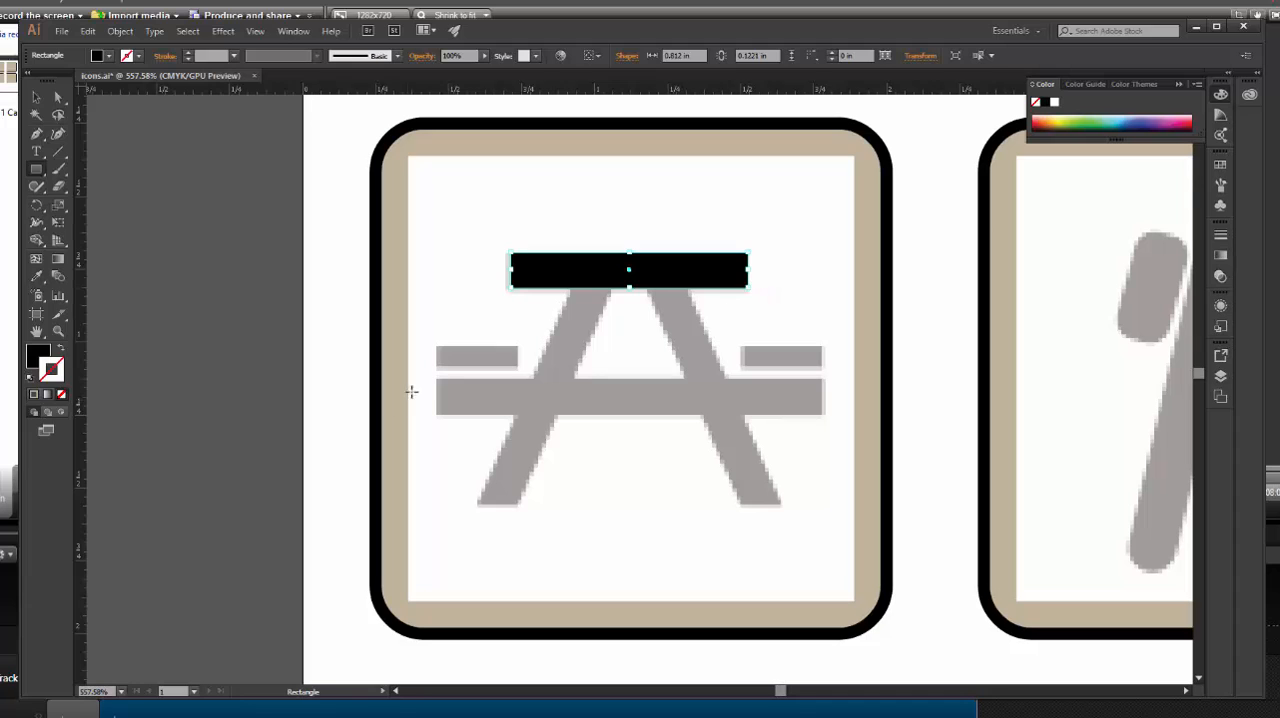
left_click_drag(436, 379, 824, 413)
Show the Transform settings for the tabletop rectangle and turn off the constraint on width and height proportions
left_click(36, 97)
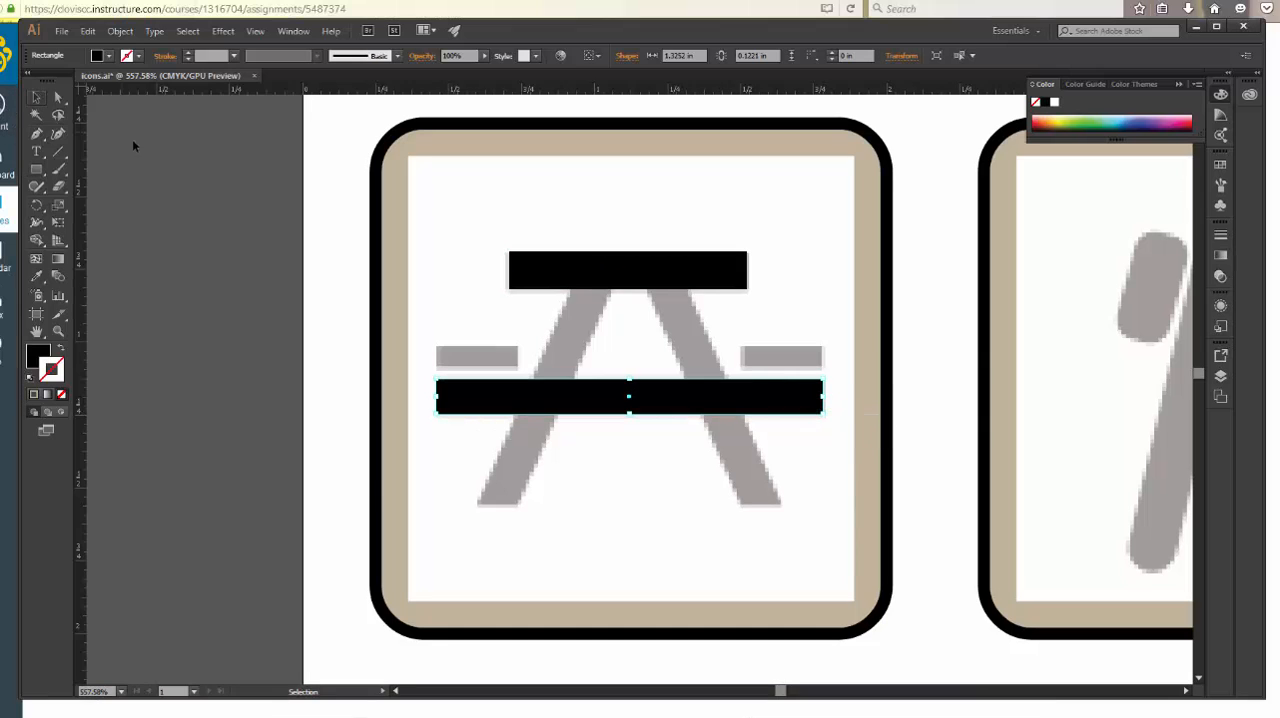
left_click(571, 268)
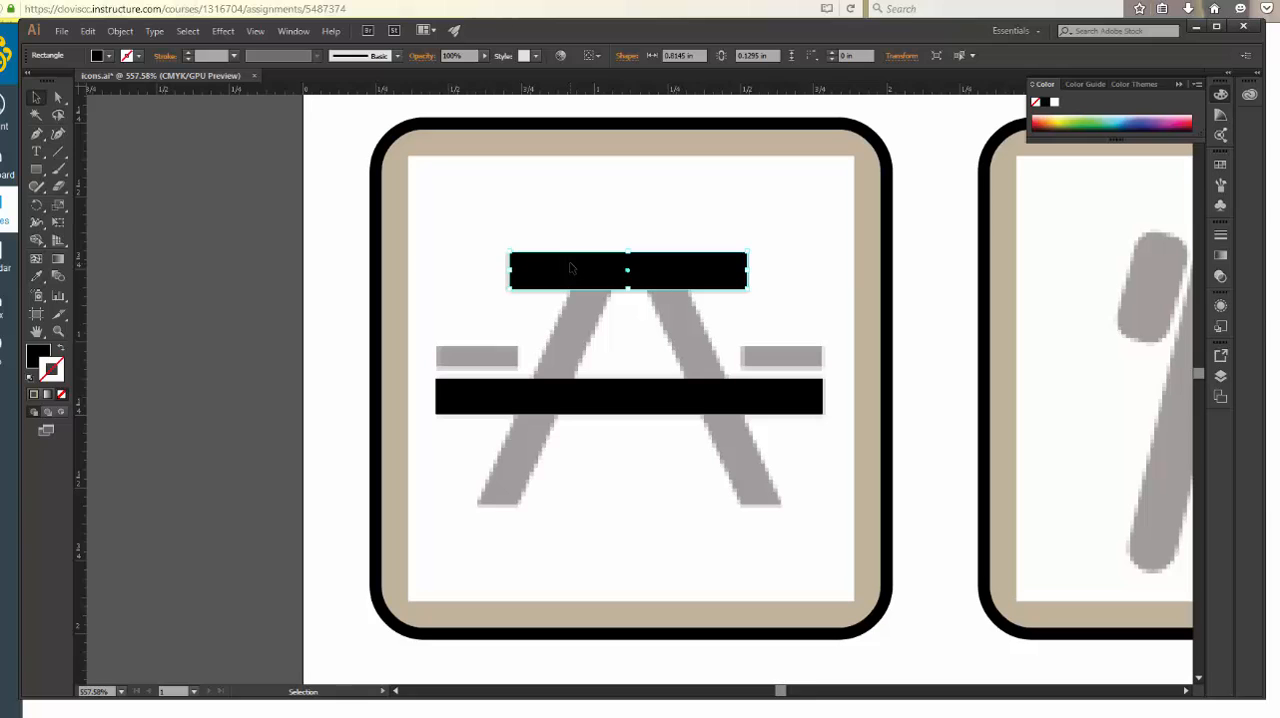
left_click(293, 32)
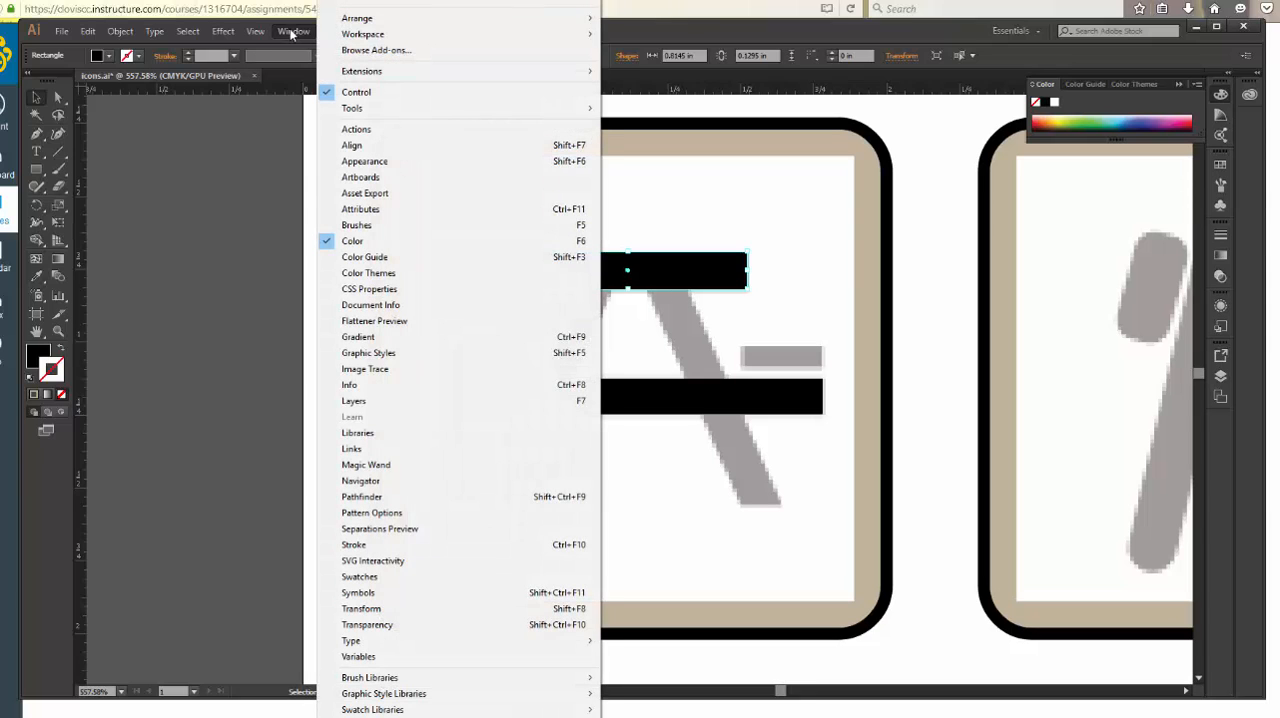
left_click(370, 610)
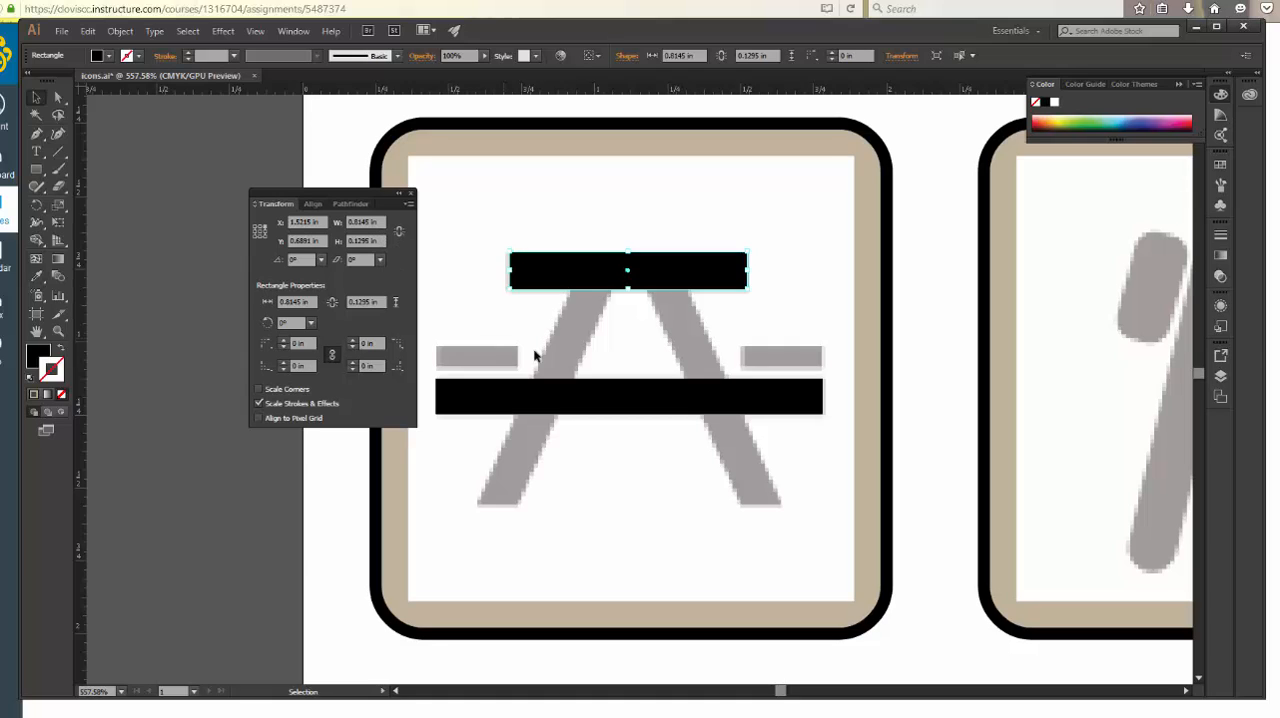
left_click(400, 234)
Compare the heights of the two table bars and set the long crossbar's height to 0.1259 in
left_click(555, 403)
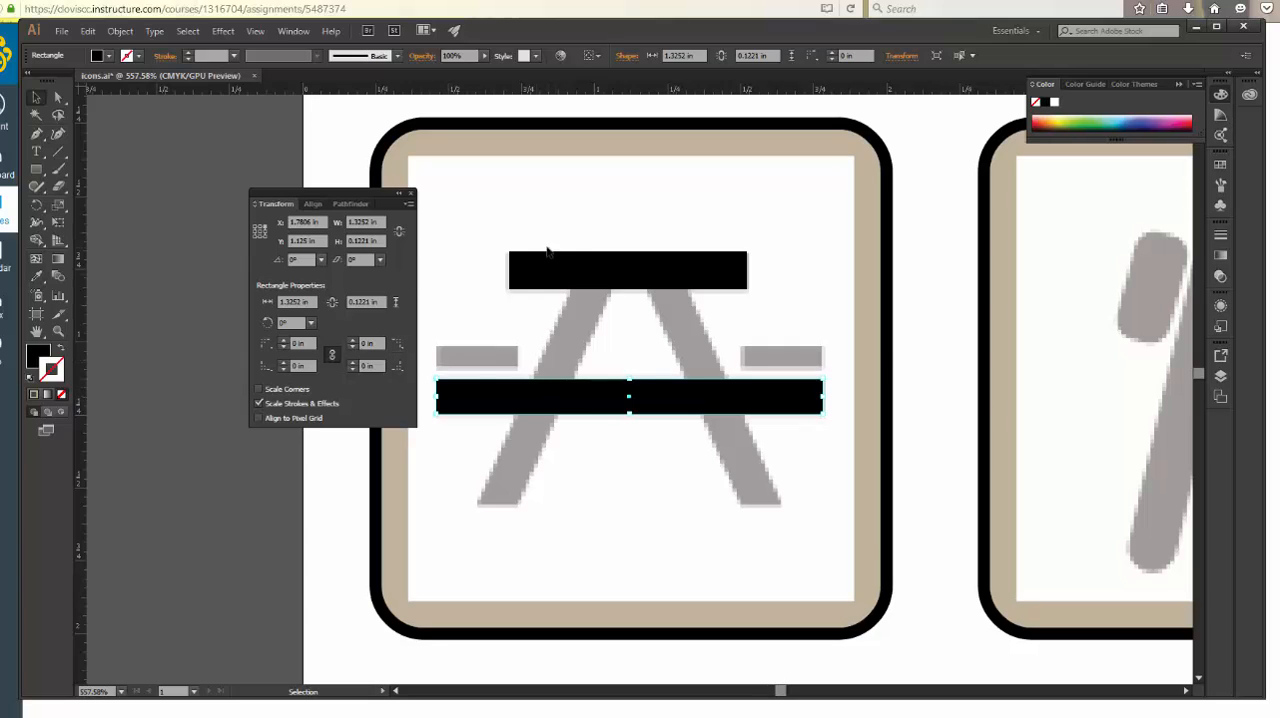
left_click(572, 270)
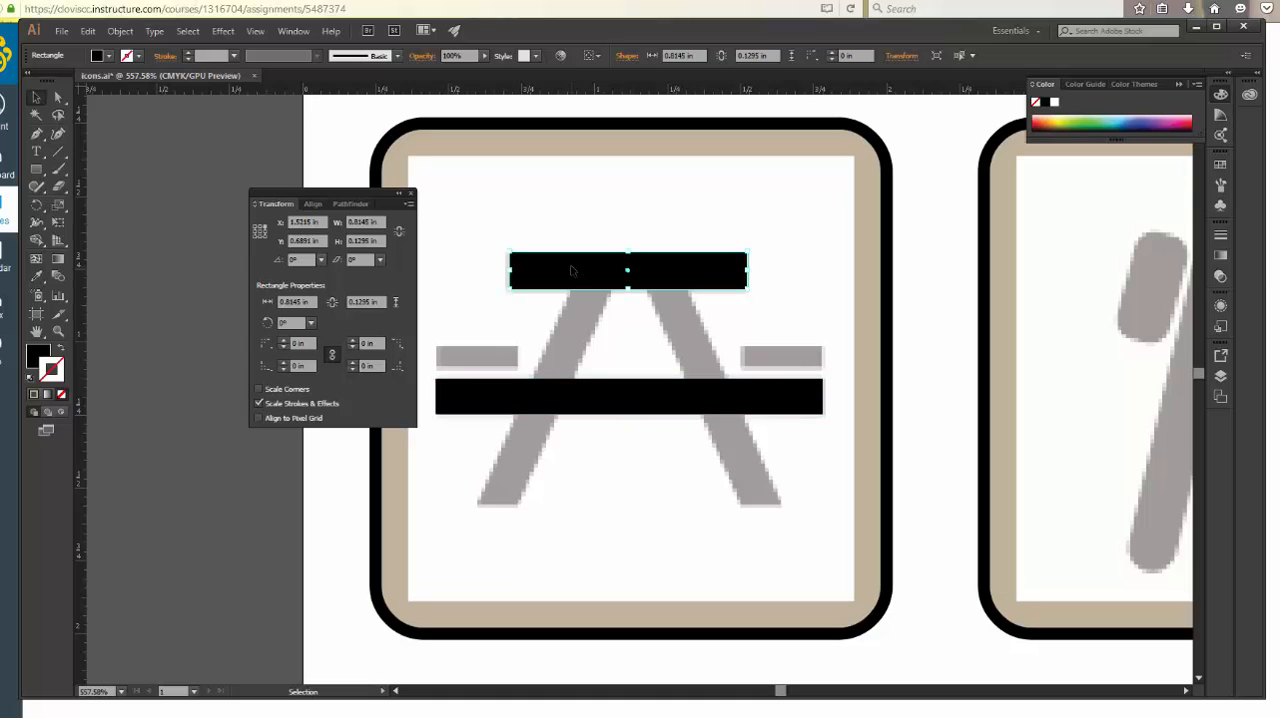
left_click(580, 403)
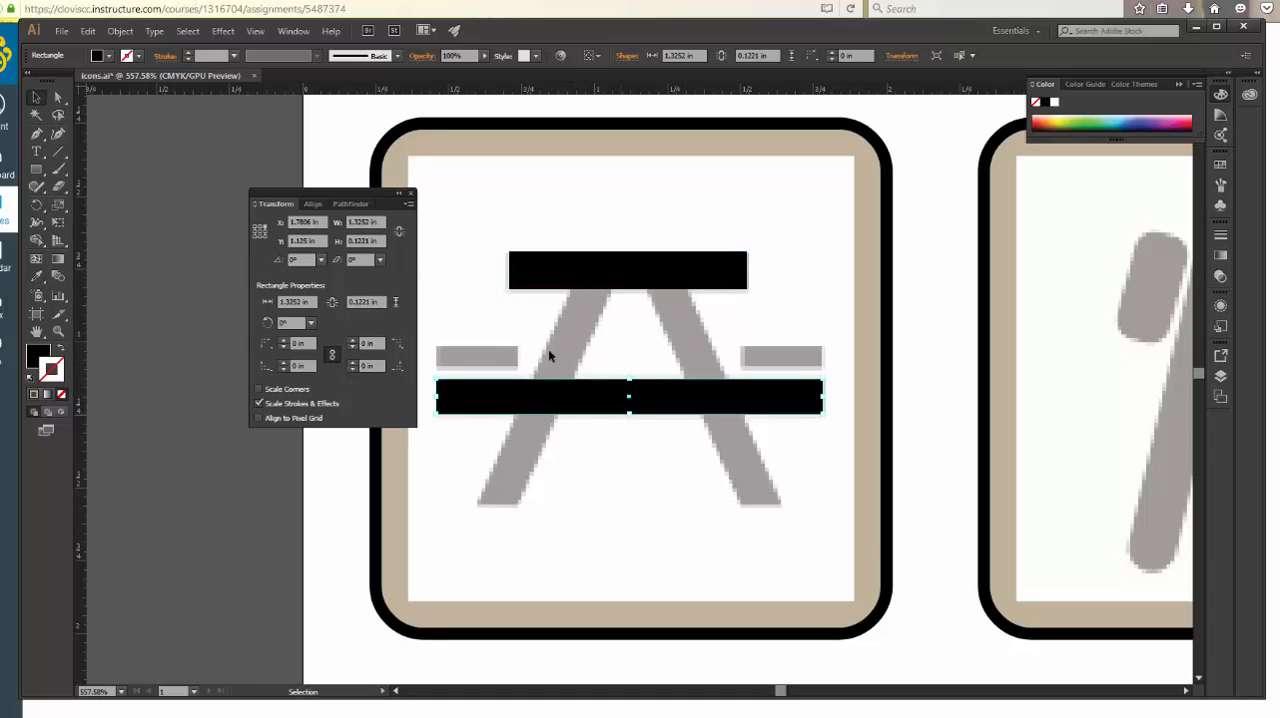
left_click(363, 241)
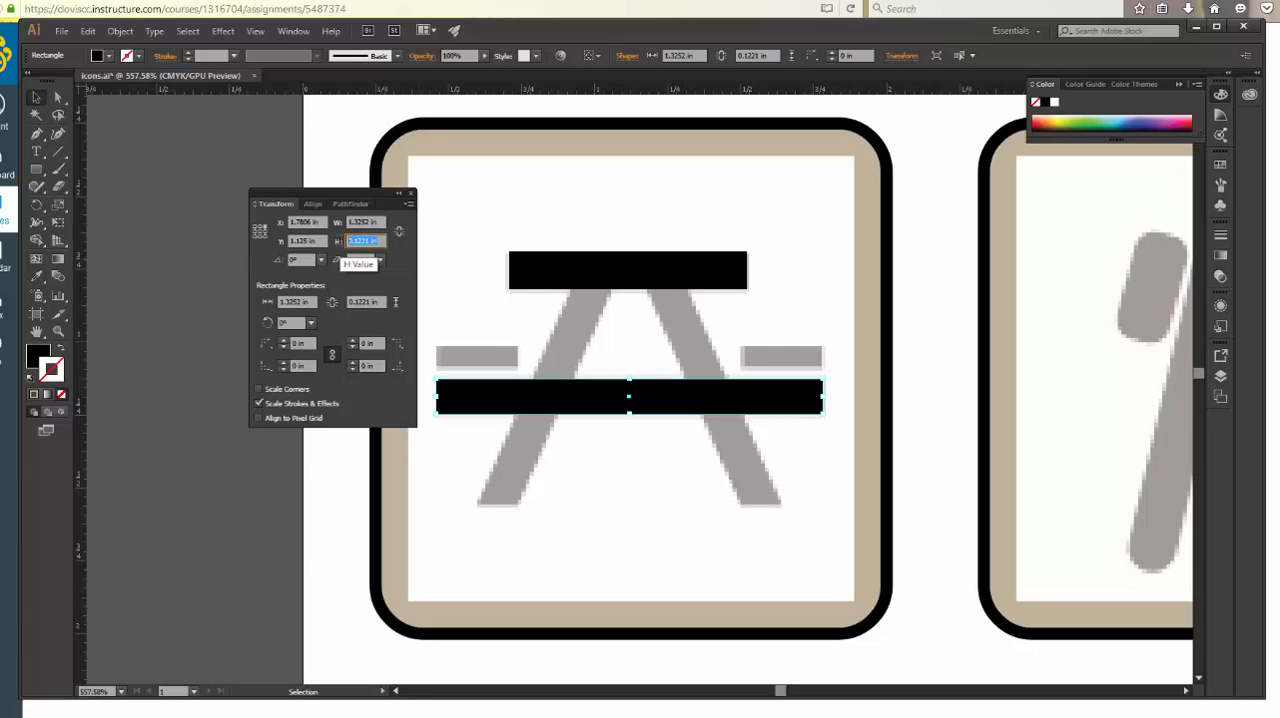
left_click_drag(380, 241, 363, 241)
type("59")
key("Return")
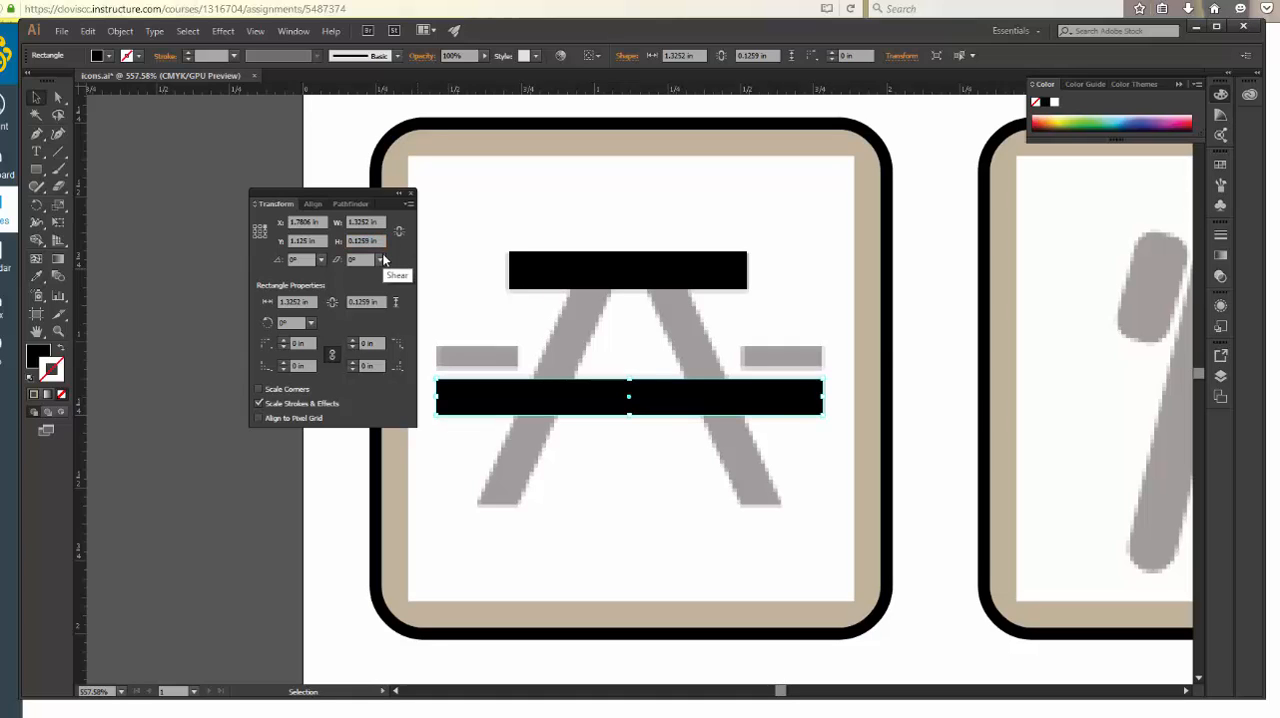
Trace the left short seat bar with a rectangle about 0.28 by 0.07 in and copy it straight across onto the right seat bar
left_click(36, 169)
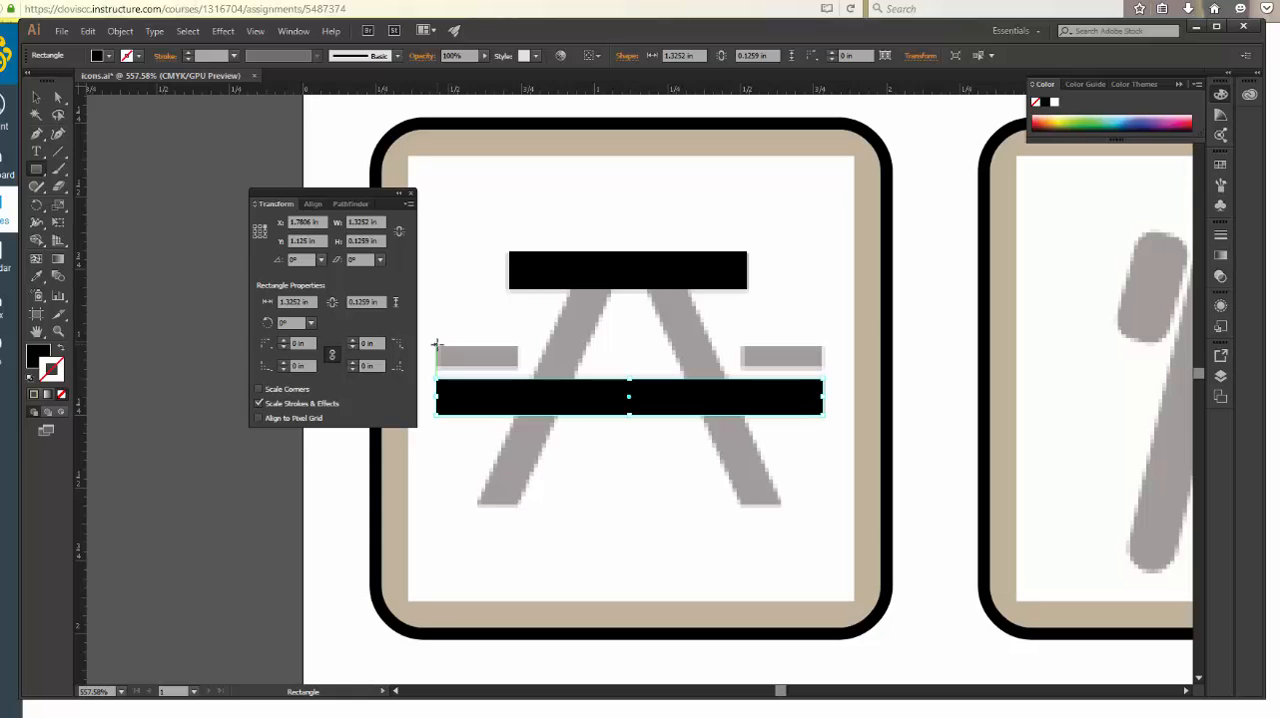
left_click_drag(436, 345, 519, 366)
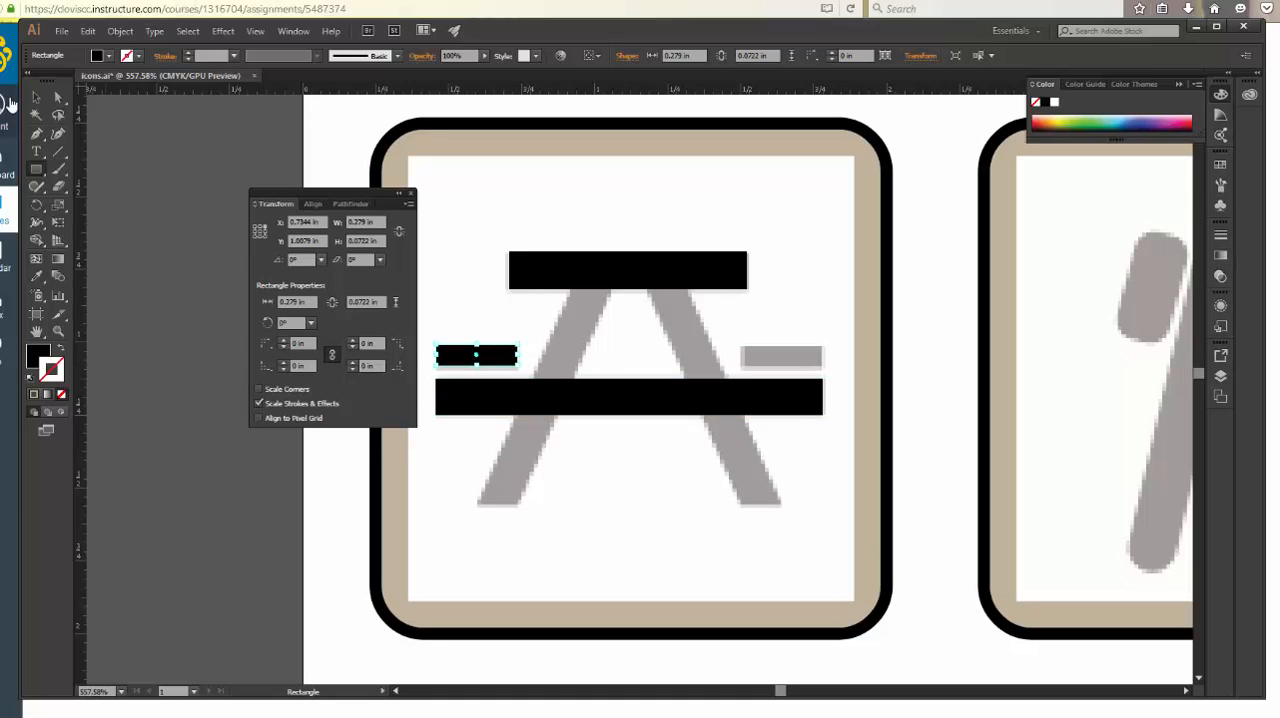
key("v")
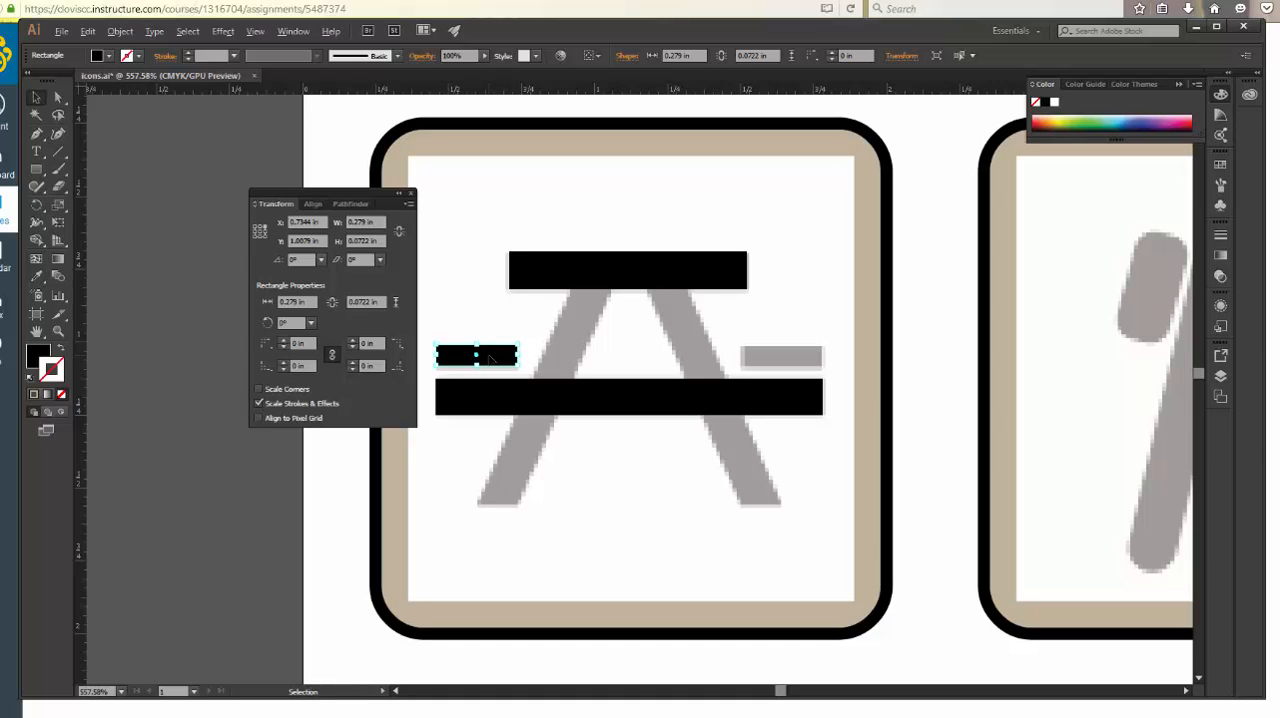
left_click_drag(492, 360, 795, 360)
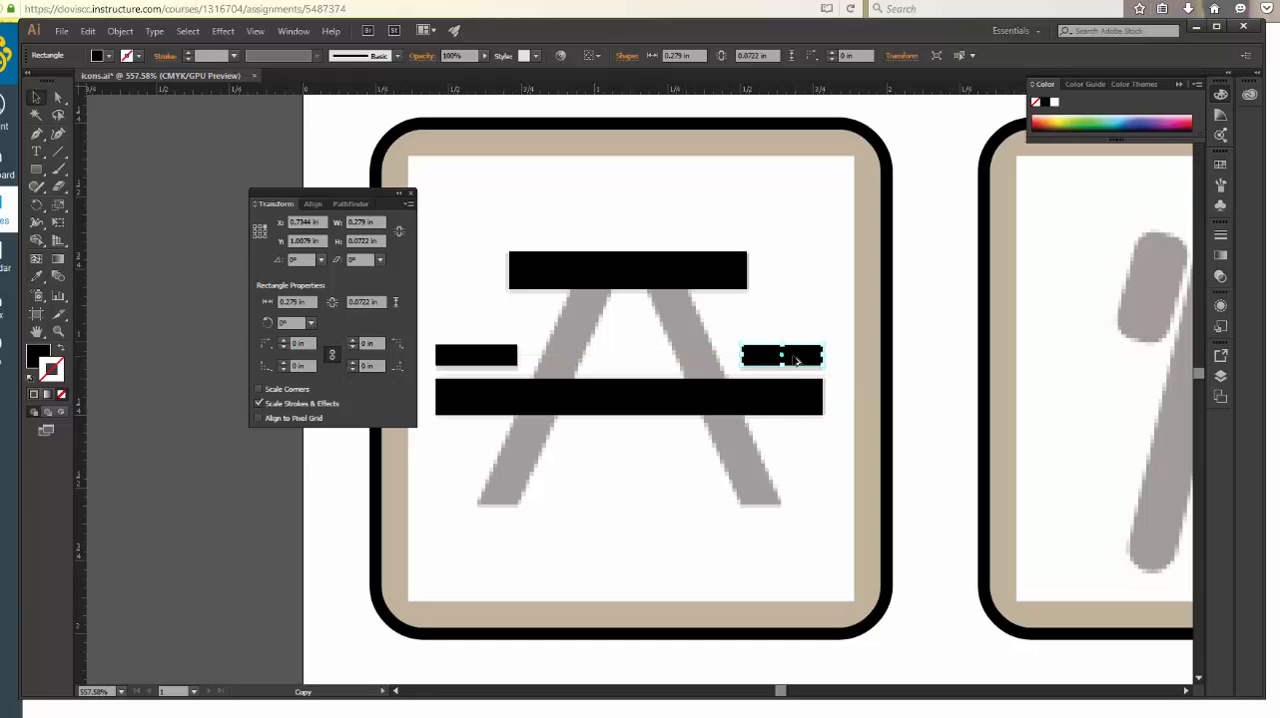
Compare the X positions of the long crossbar and the right seat bar in their Transform values
scroll(795, 360, "down", 1)
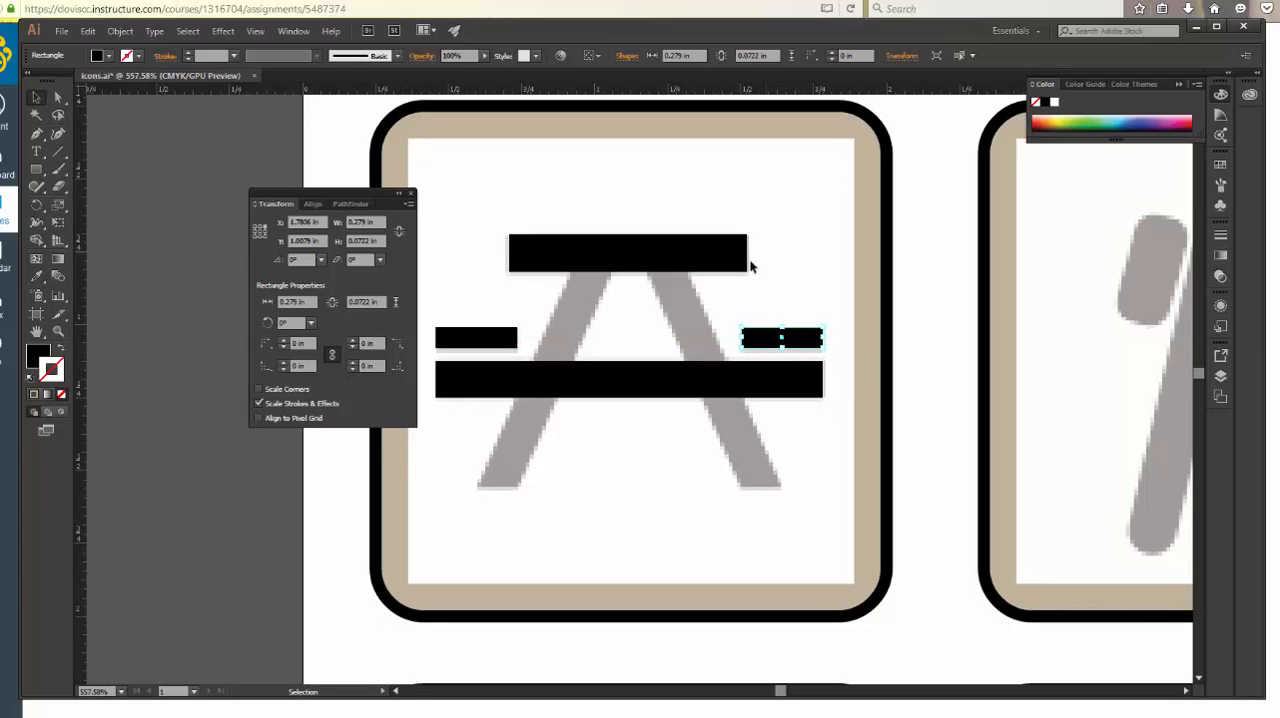
left_click(648, 385)
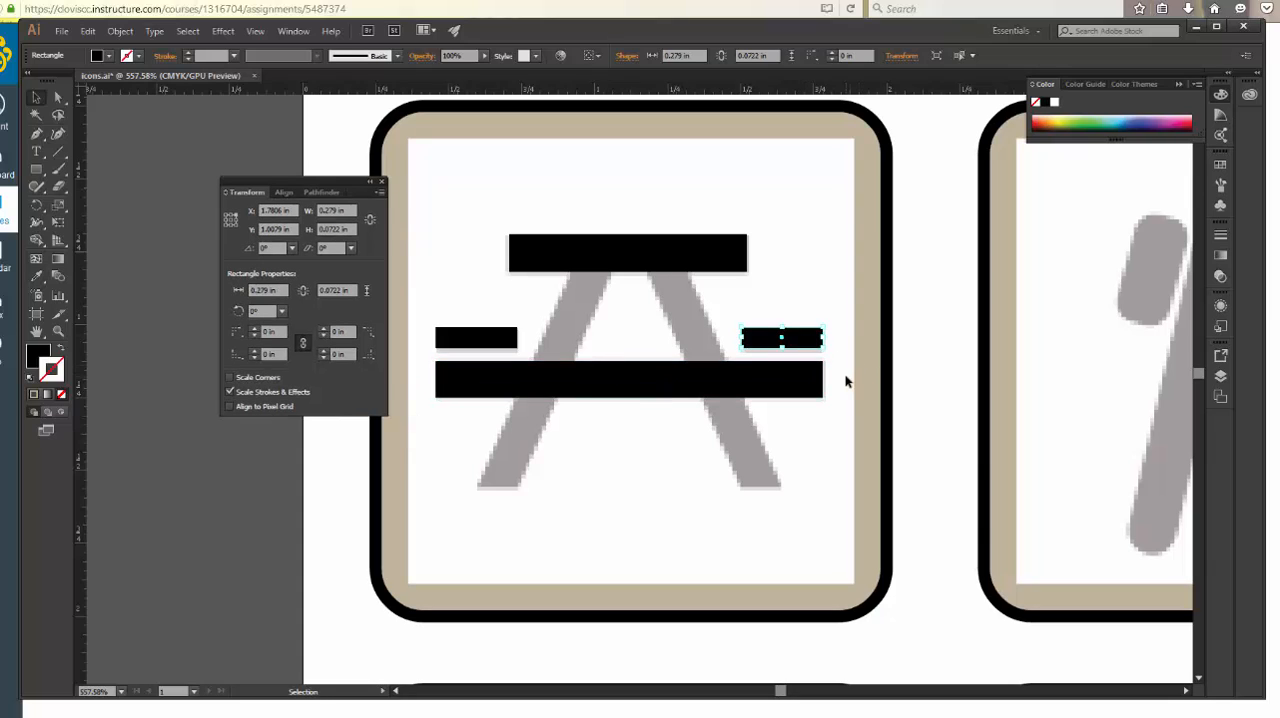
left_click(845, 377)
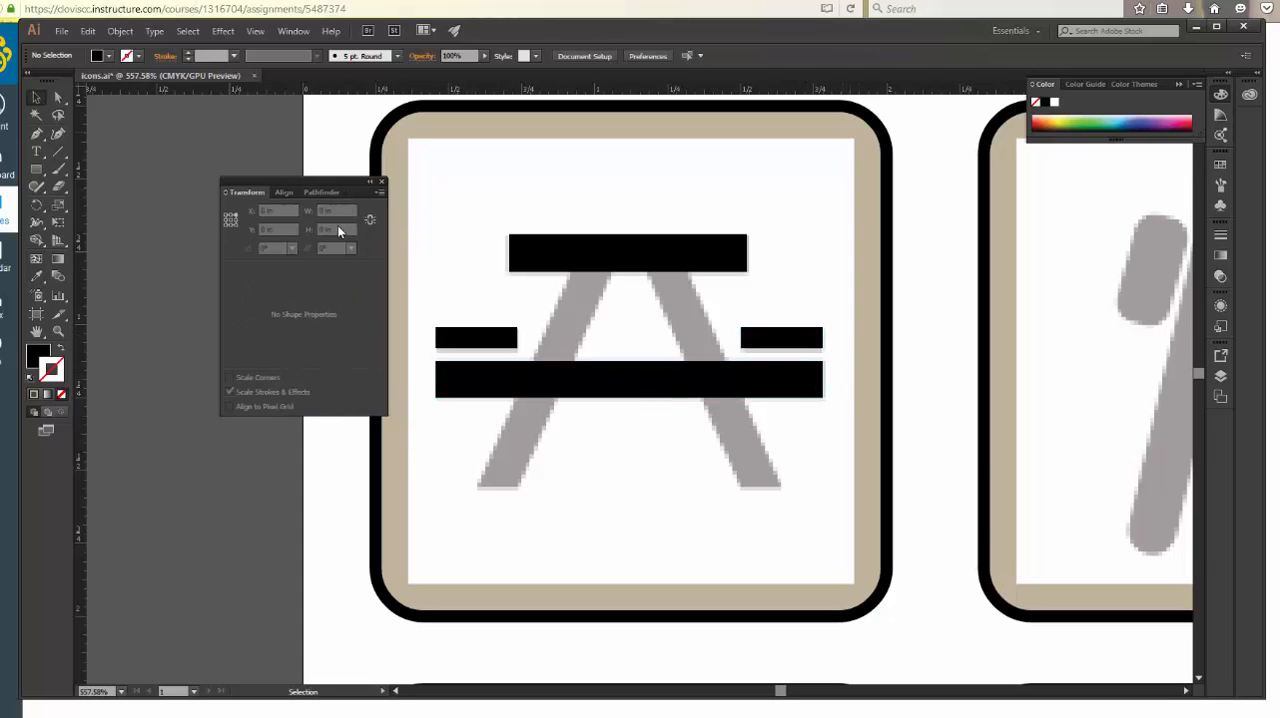
left_click(780, 338)
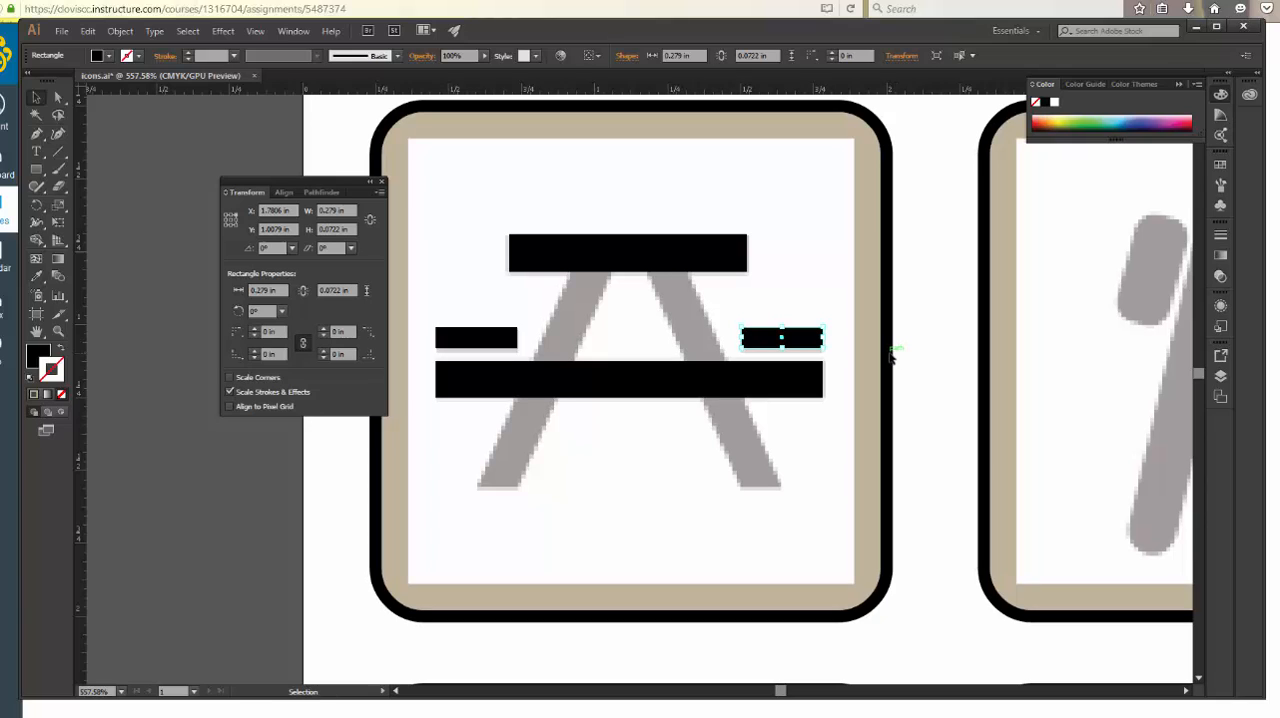
key("a")
key("v")
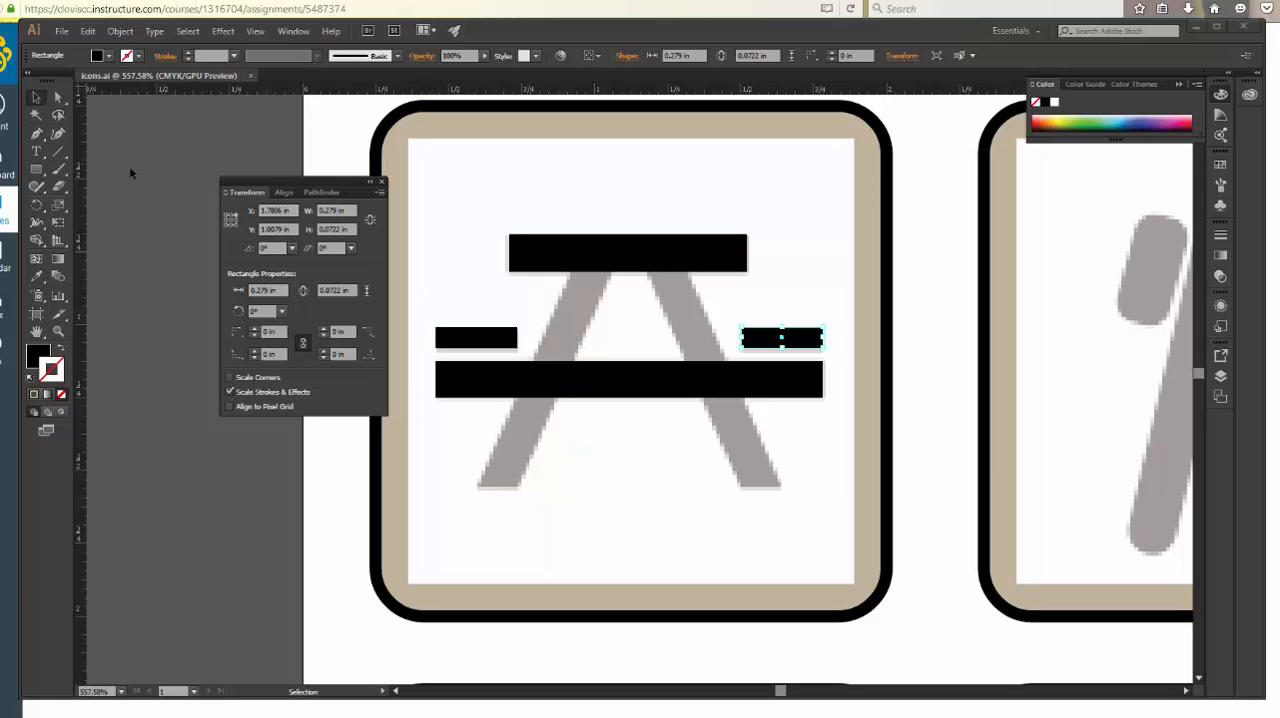
Draw an upright rectangle about 0.11 by 0.73 in for the picnic table's left leg, from the tabletop's underside to the leg's foot
left_click(39, 172)
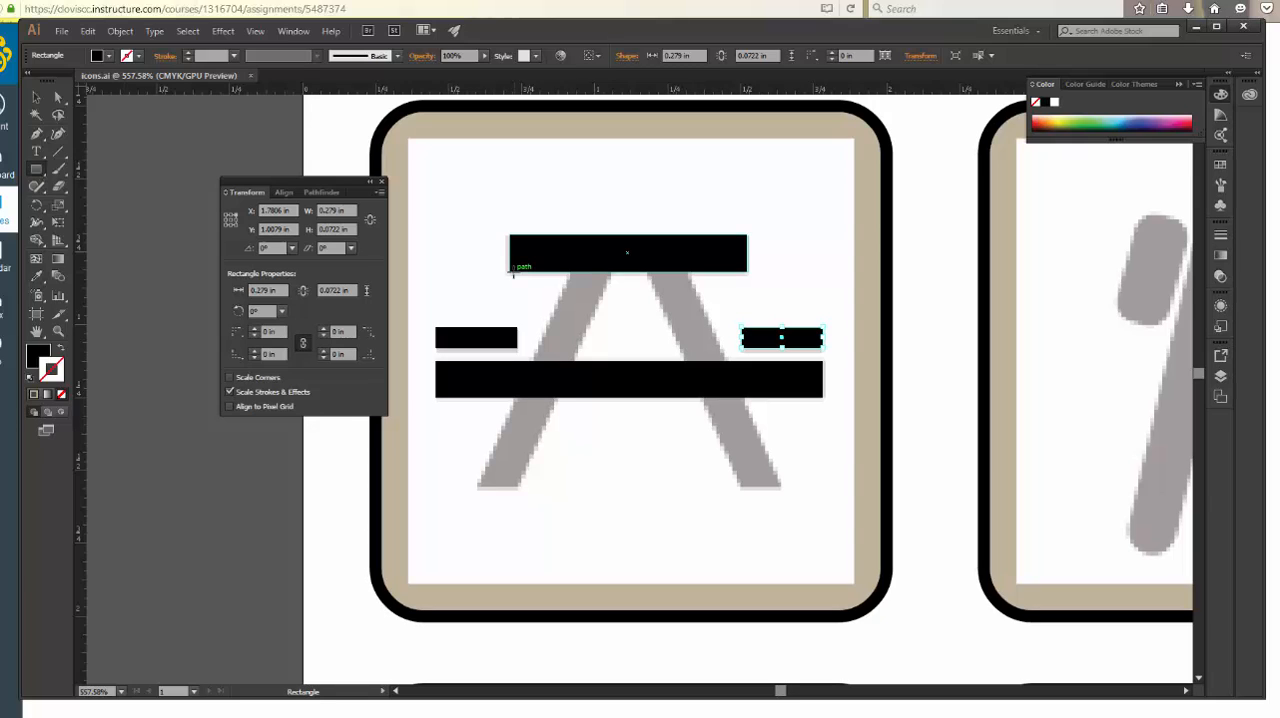
left_click_drag(514, 272, 480, 486)
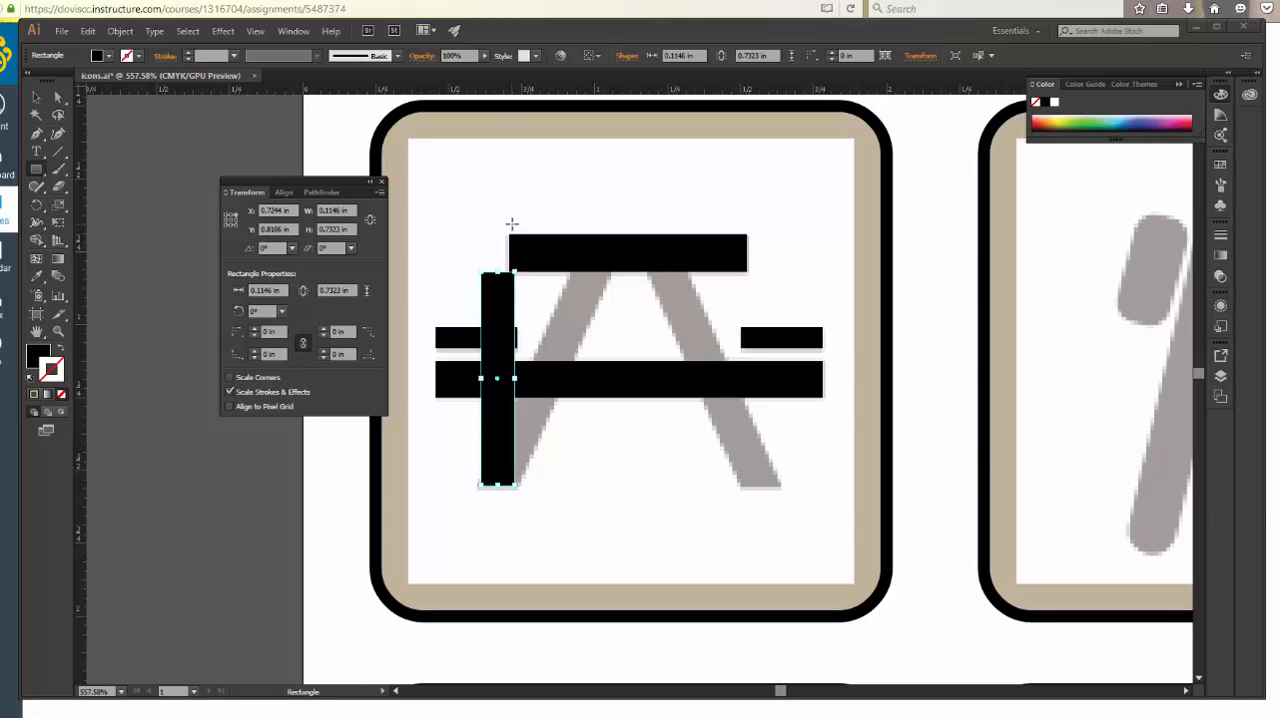
left_click(35, 98)
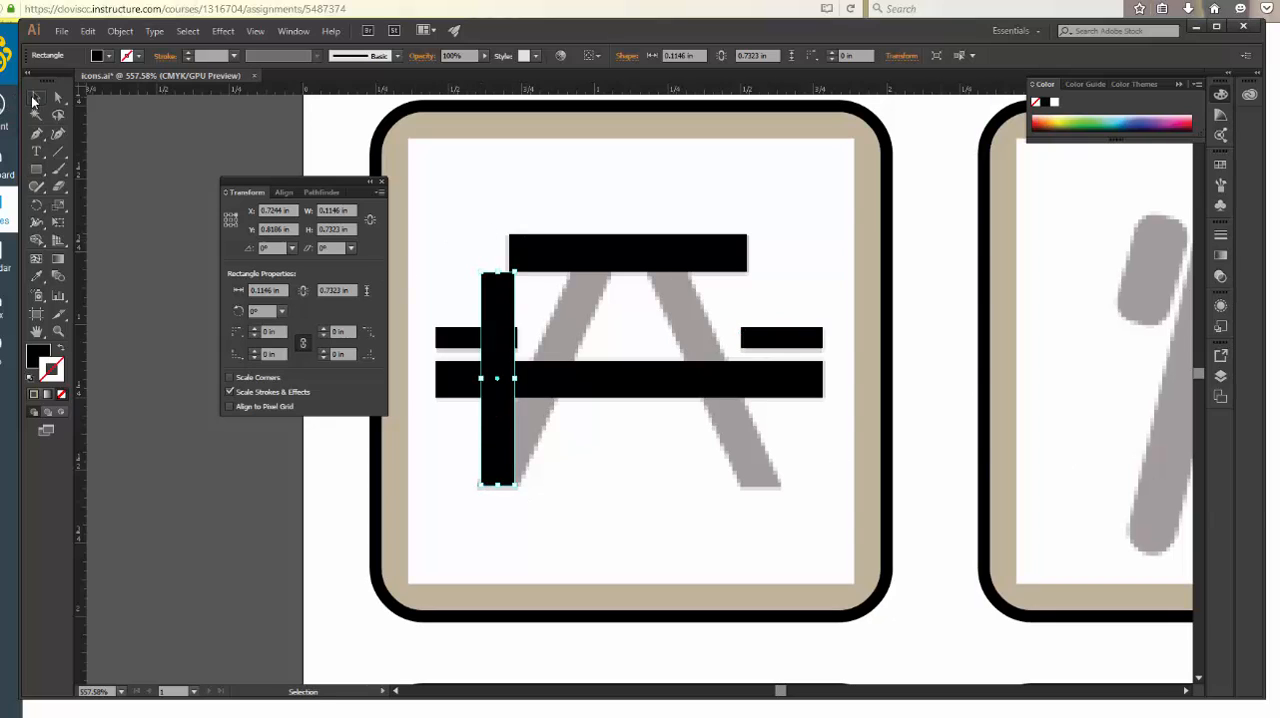
left_click(577, 251)
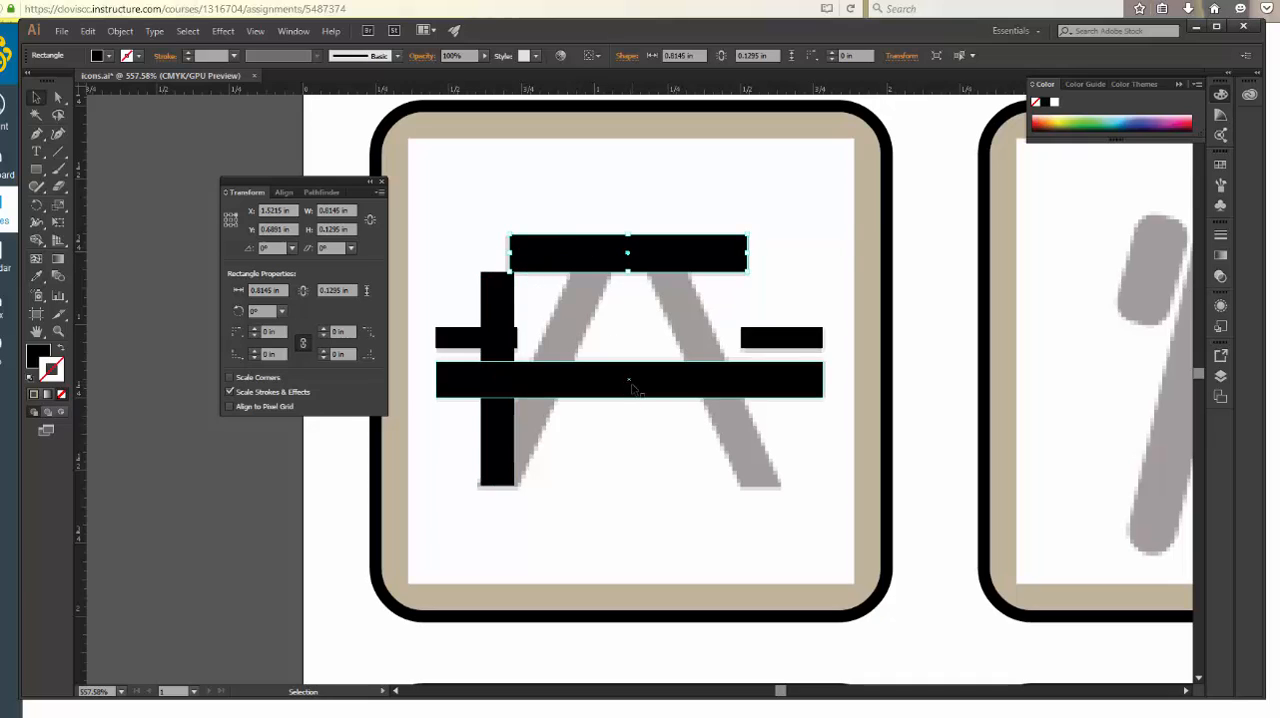
left_click(500, 311, "shift")
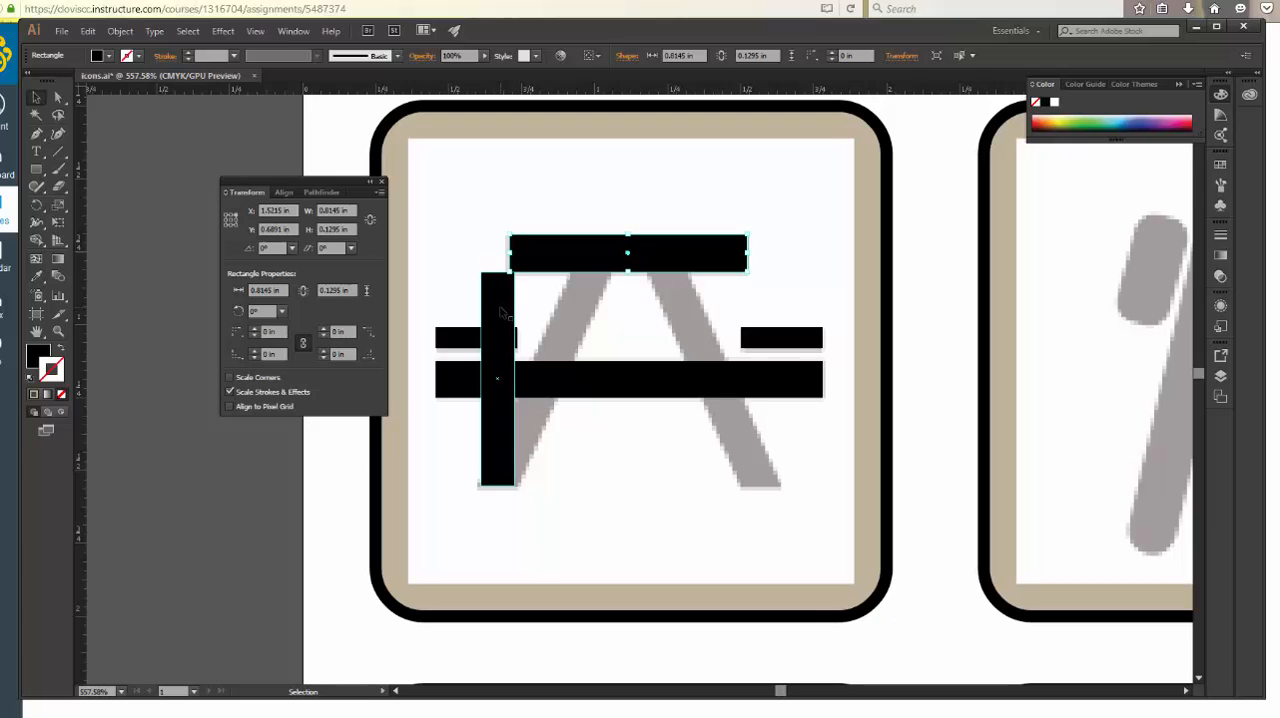
left_click(500, 311)
left_click(353, 210)
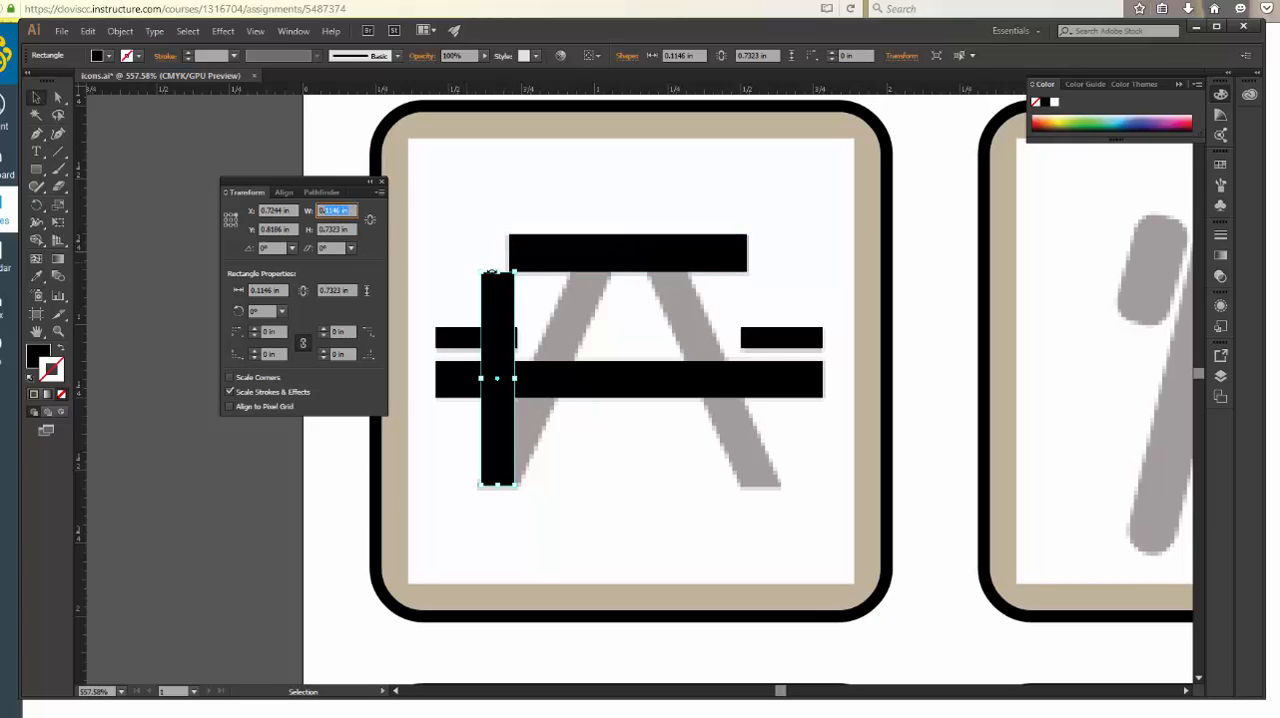
type("0.1295")
key("Escape")
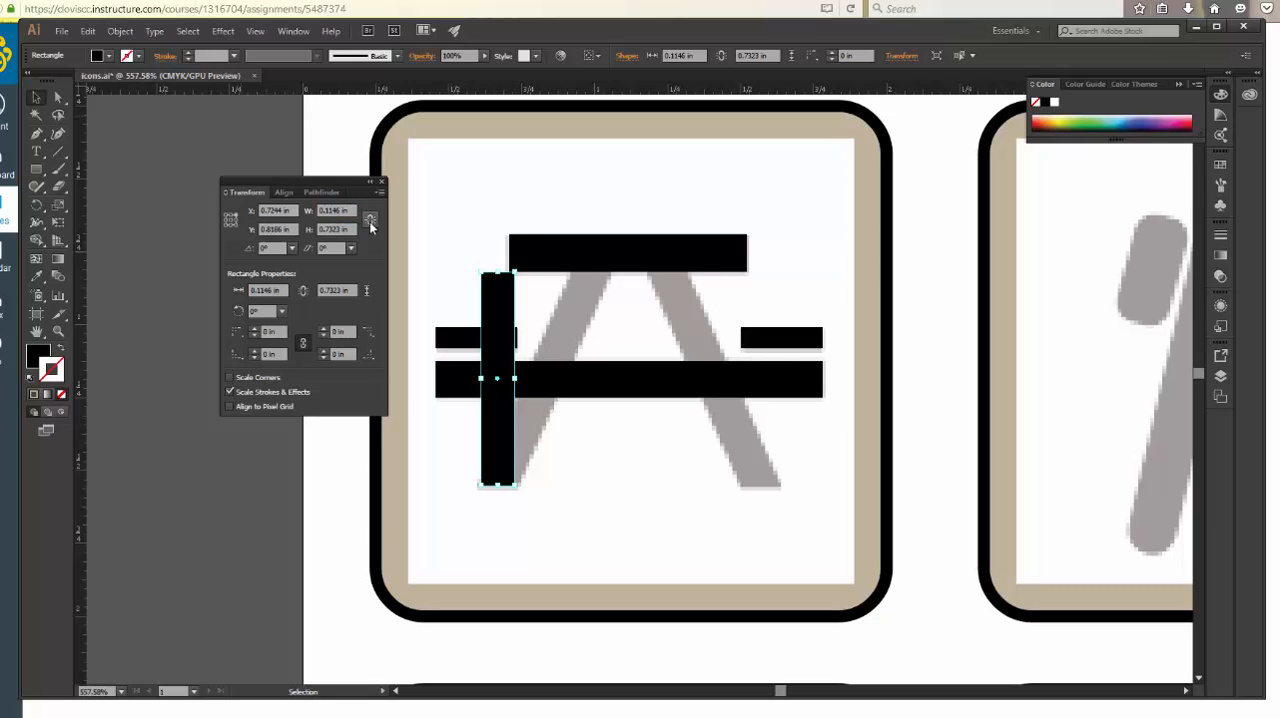
Check the tabletop's height and set the upright leg rectangle's width to the same 0.1295 in
left_click(590, 260)
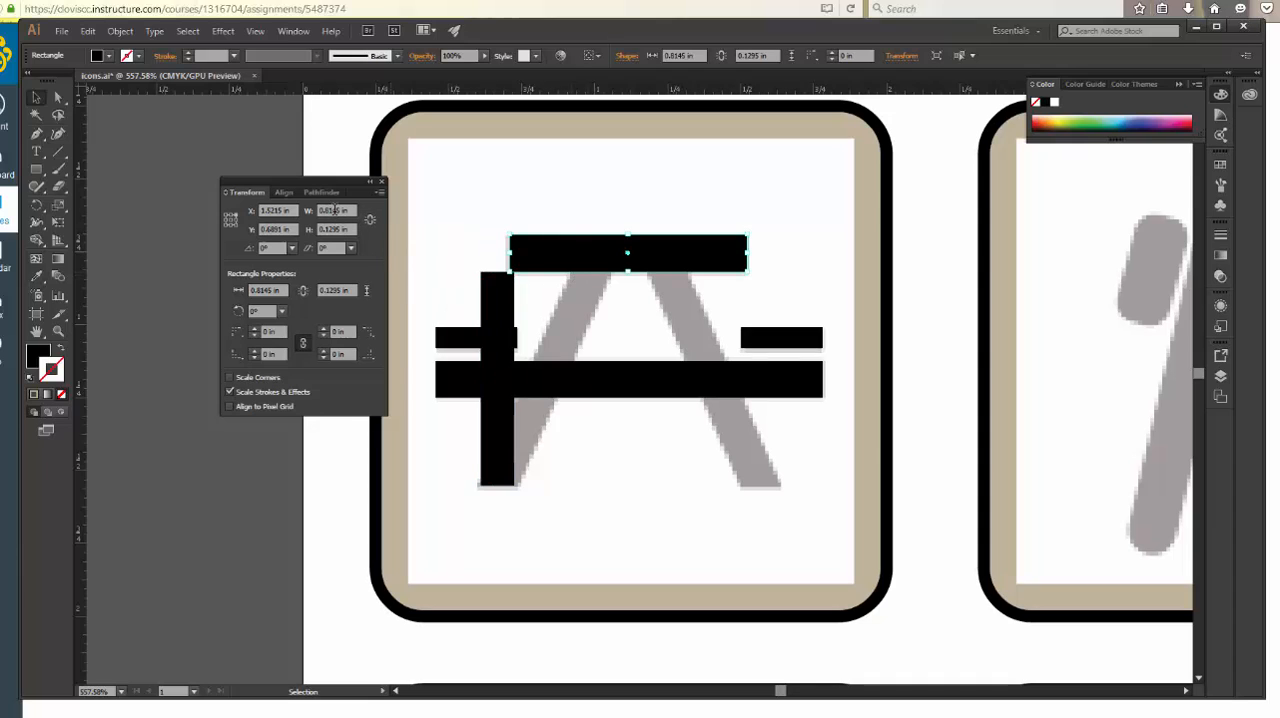
left_click(490, 334)
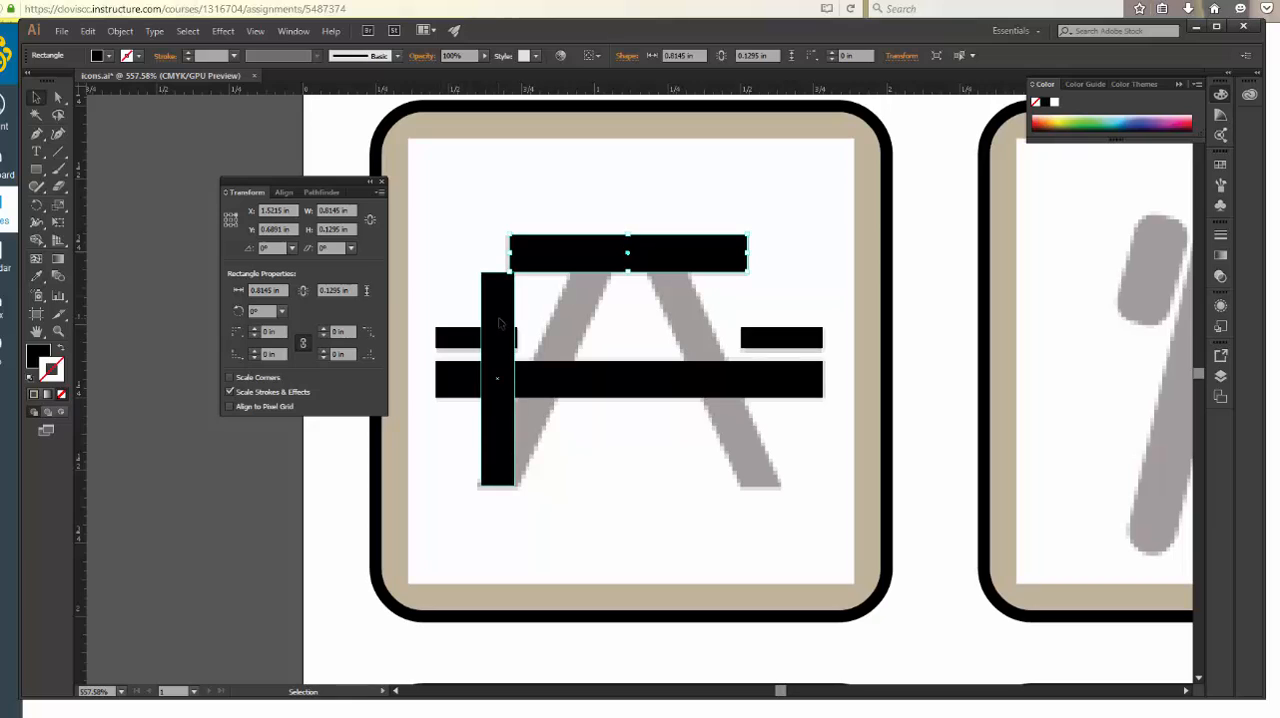
left_click(351, 210)
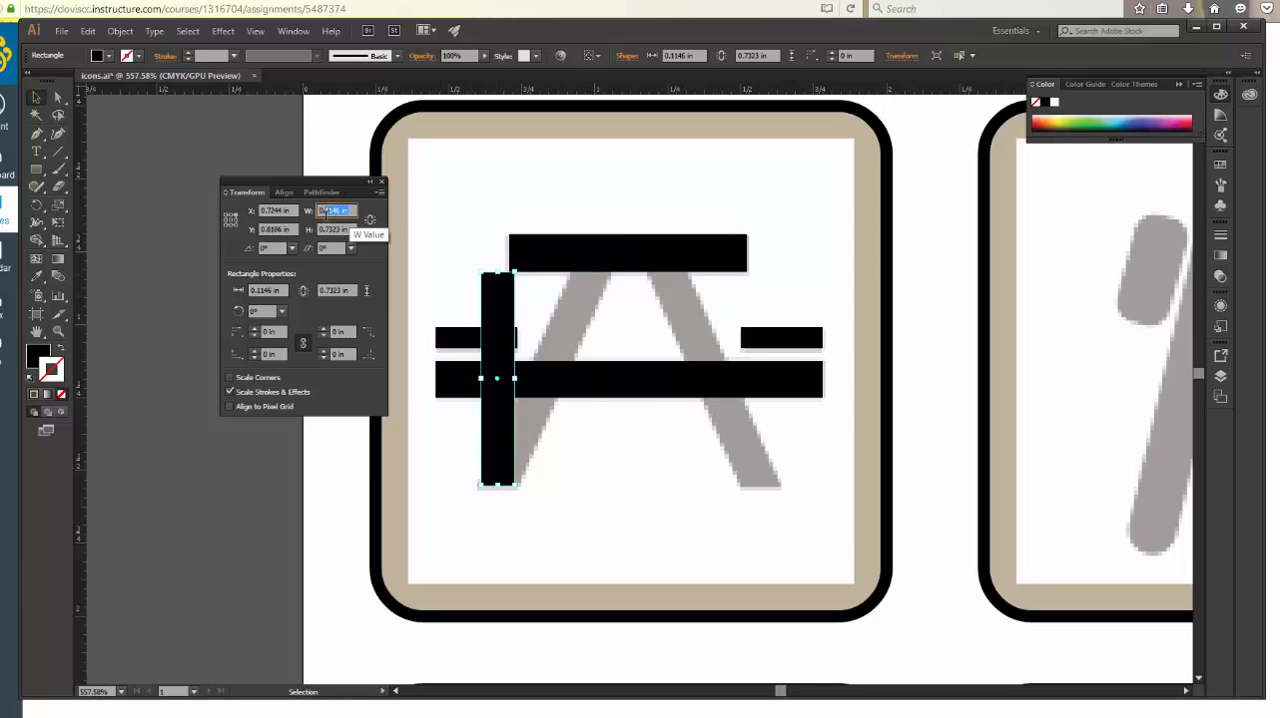
type("0.1")
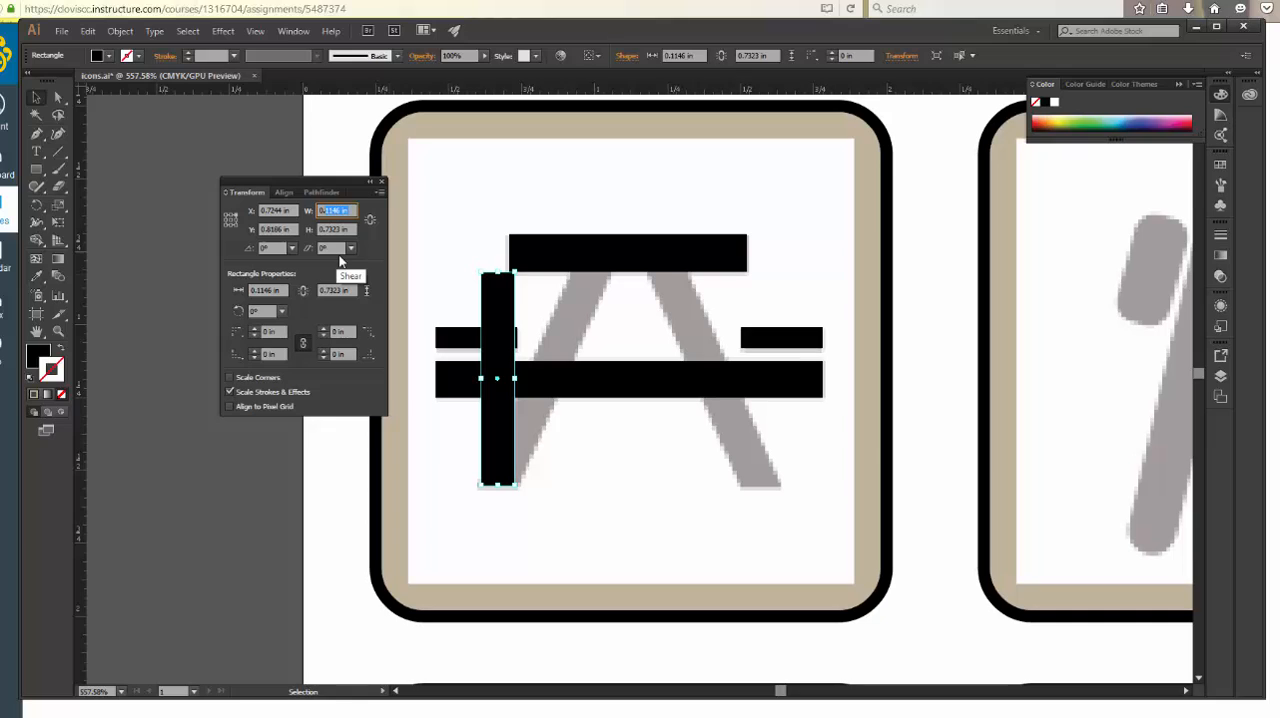
type("295")
key("Tab")
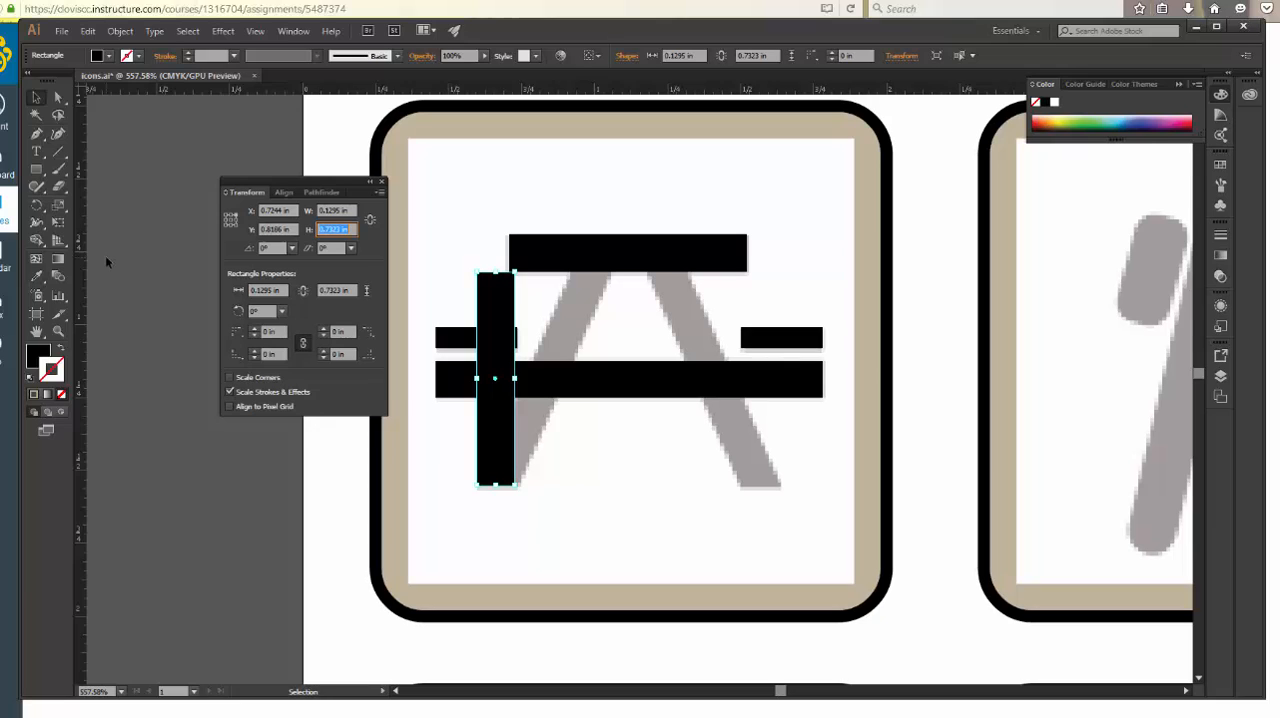
Shear the leg rectangle to the template's slant, about 0.47 in wide overall, and move it onto the template's left leg
left_click(44, 210)
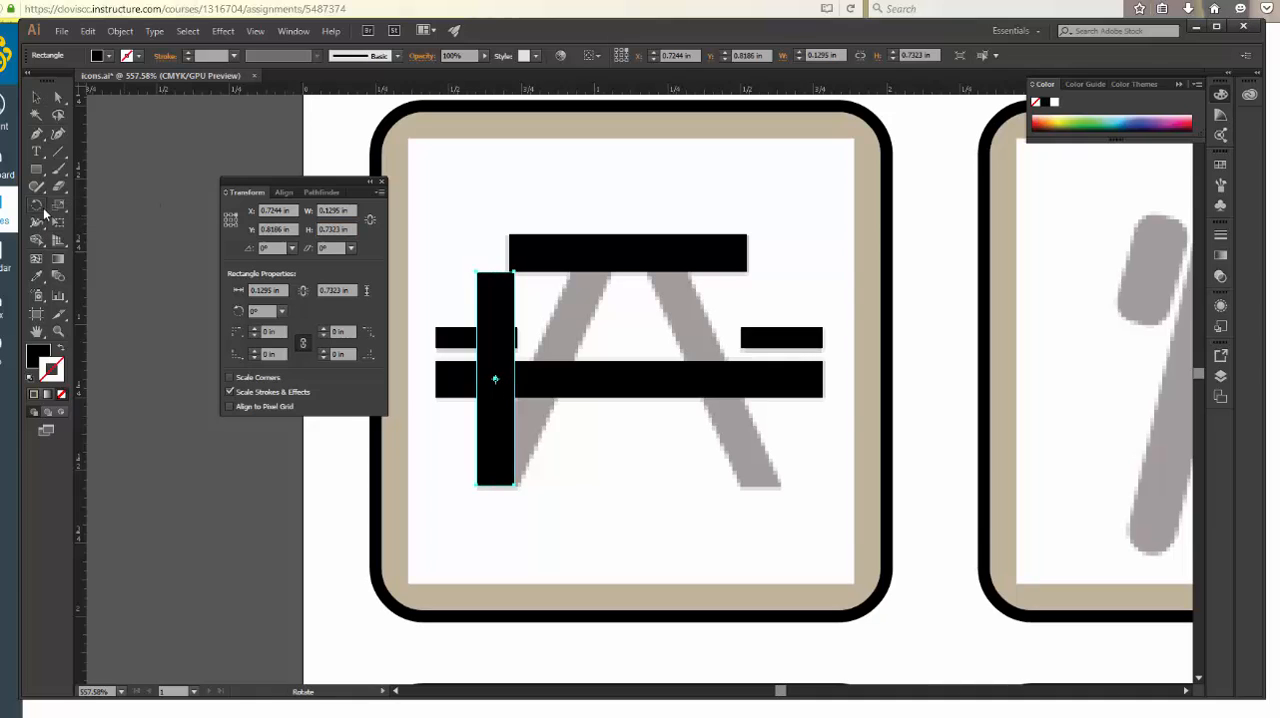
left_click(65, 209)
left_click(65, 207)
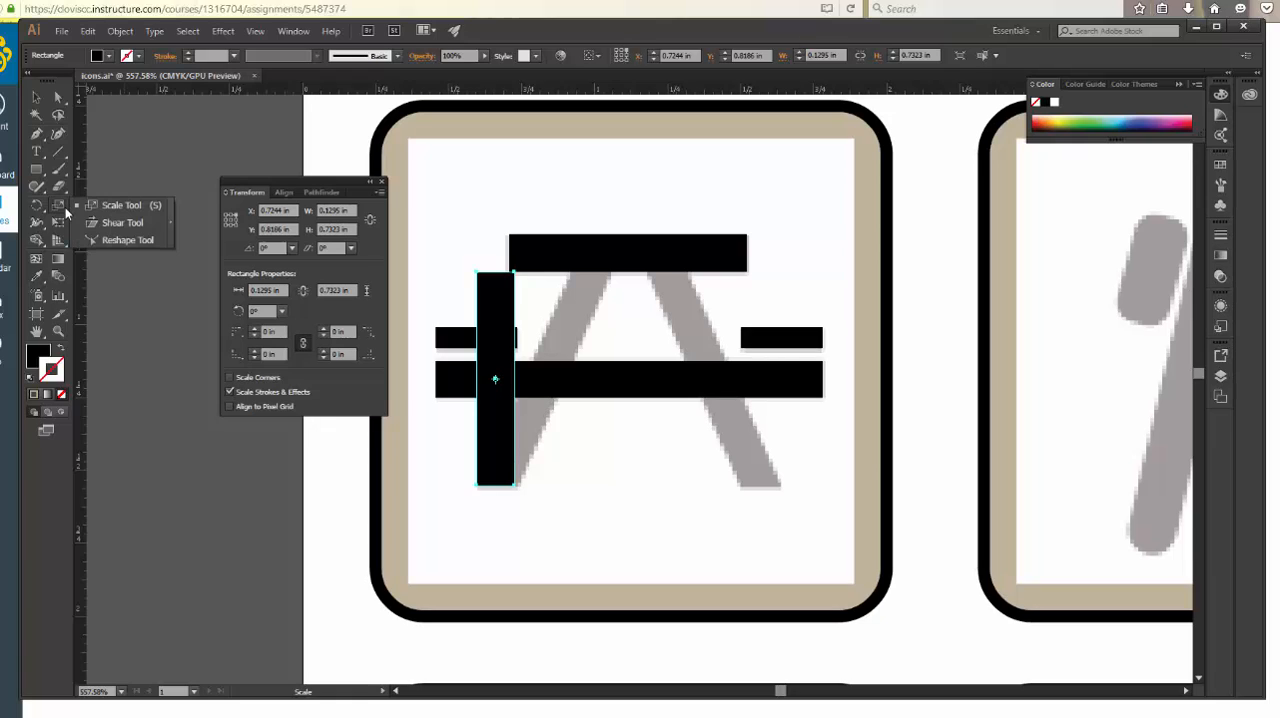
left_click(118, 224)
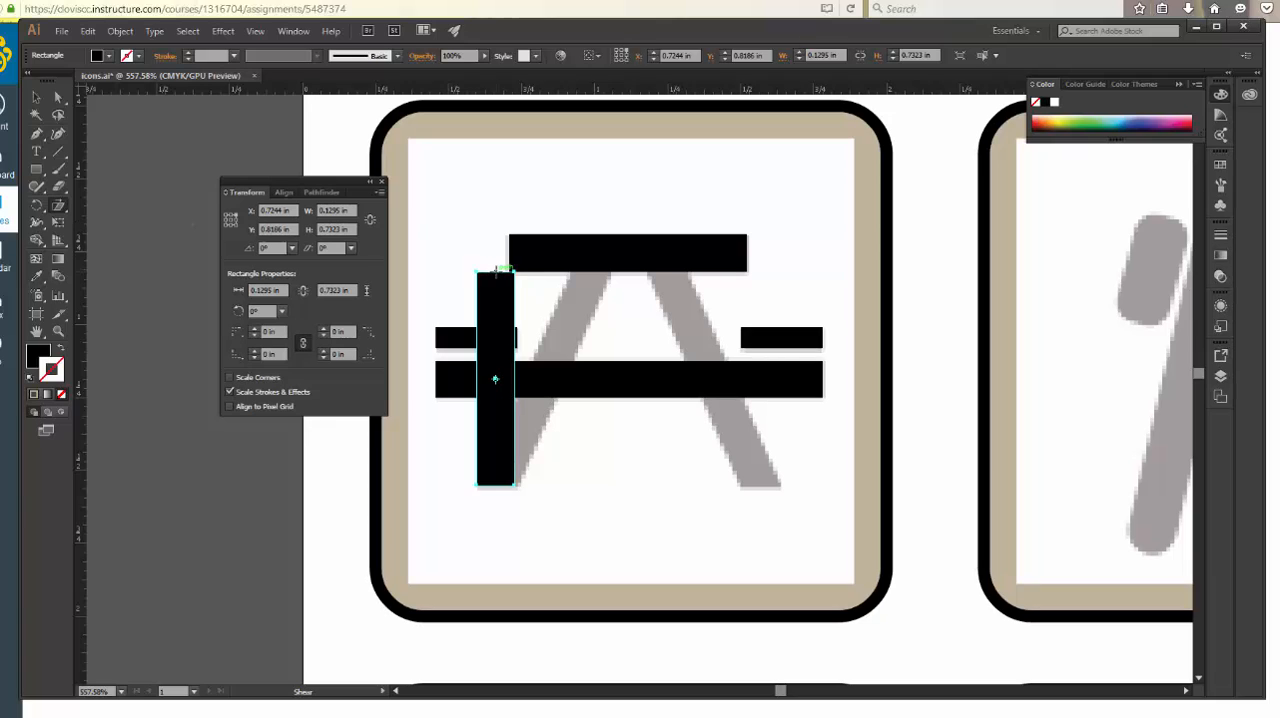
left_click_drag(500, 270, 547, 277)
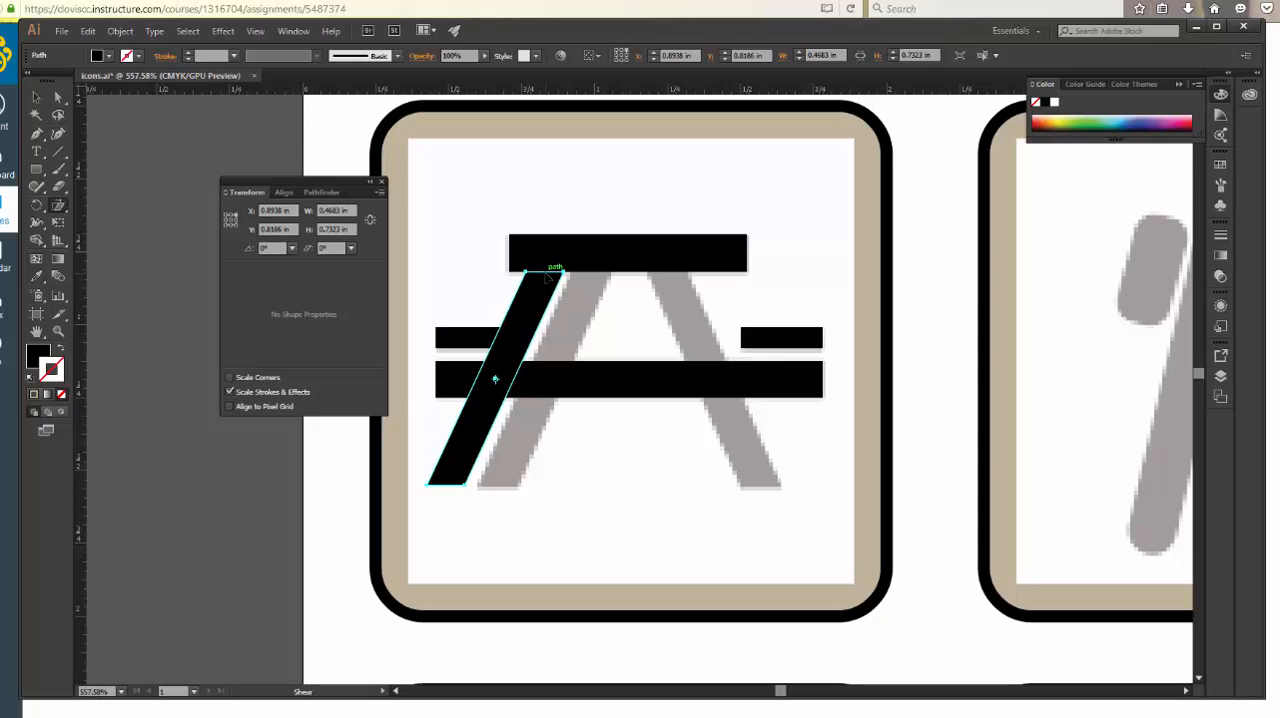
key("v")
left_click_drag(511, 357, 561, 356)
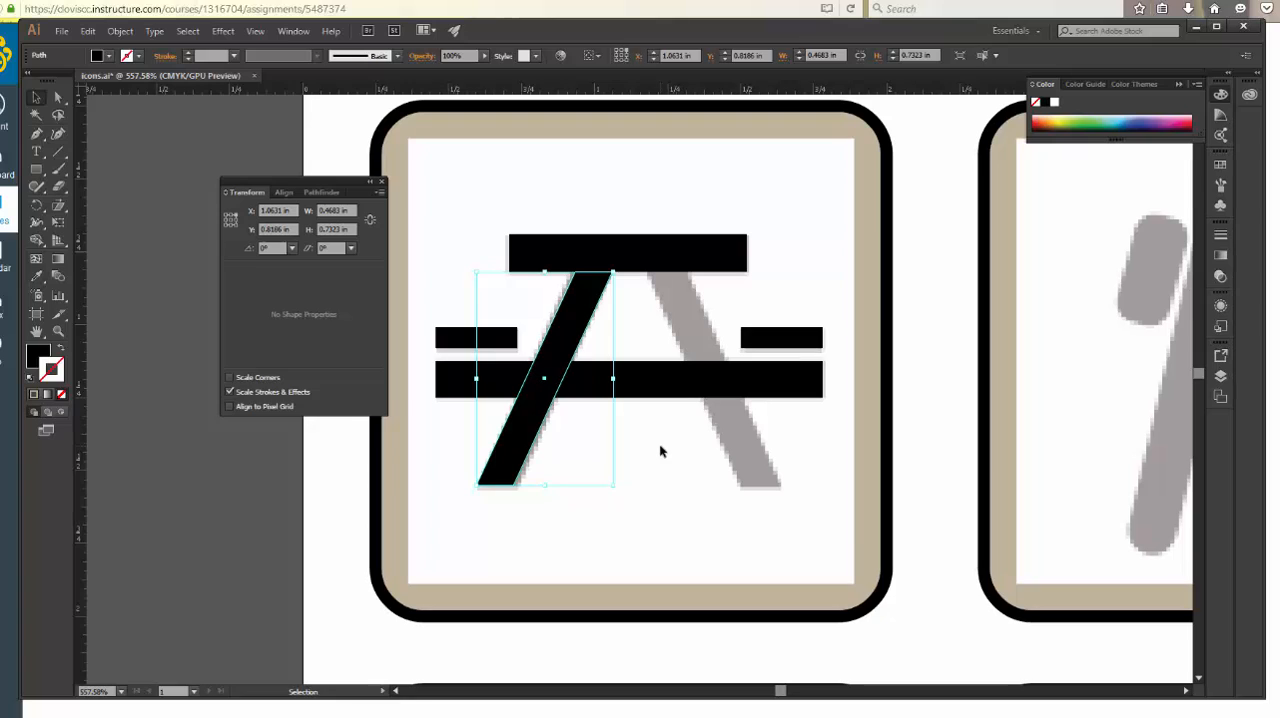
Create a reflected copy of the slanted left leg across the vertical axis
left_click(36, 210)
left_click(100, 222)
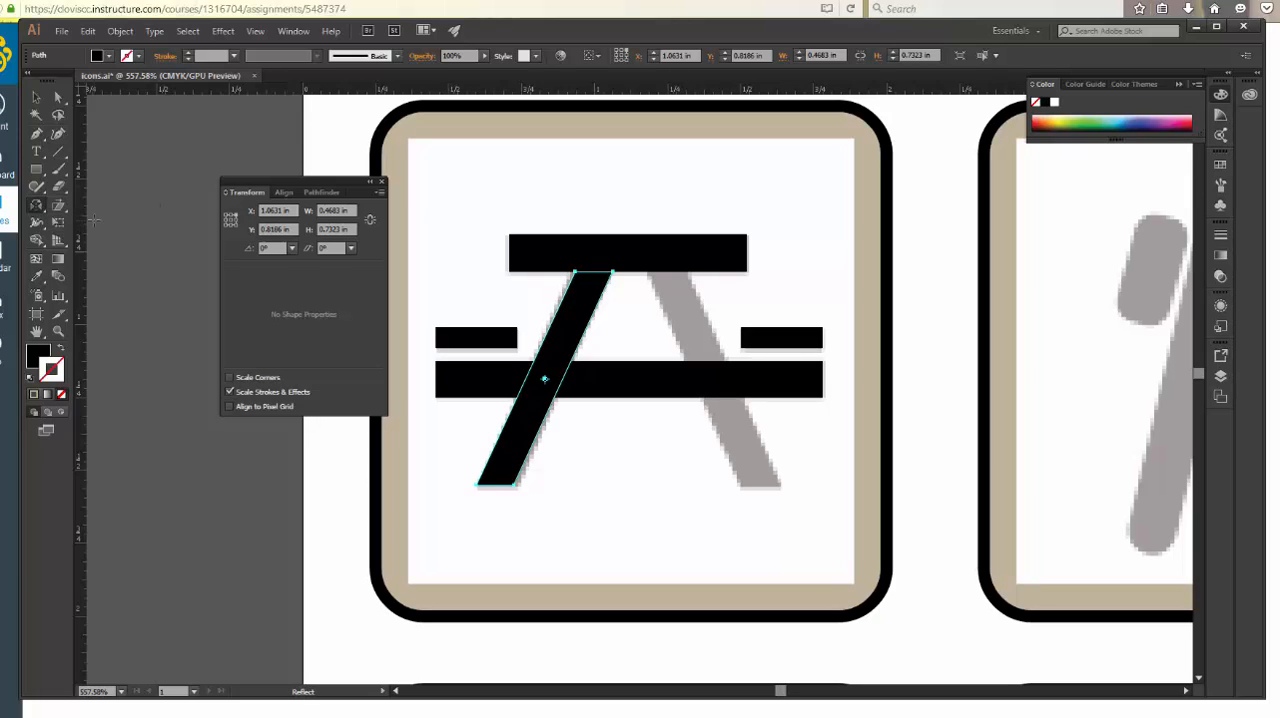
double_click(36, 208)
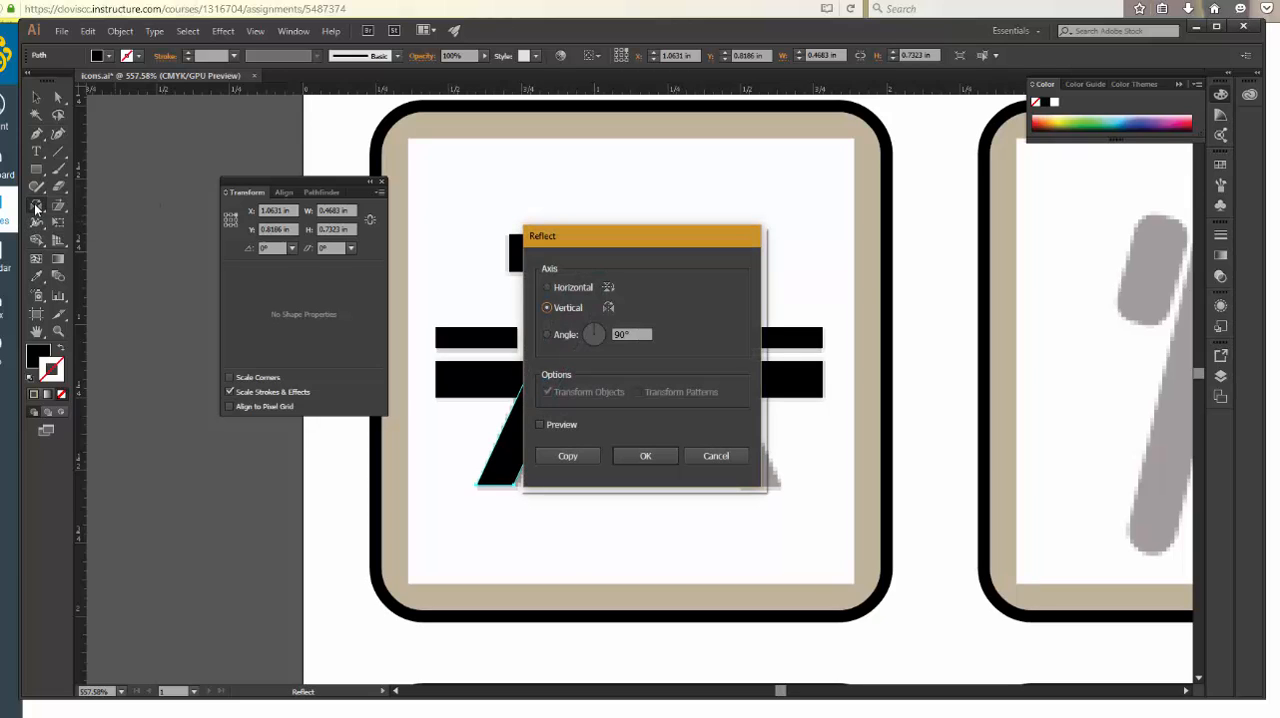
left_click_drag(659, 238, 941, 208)
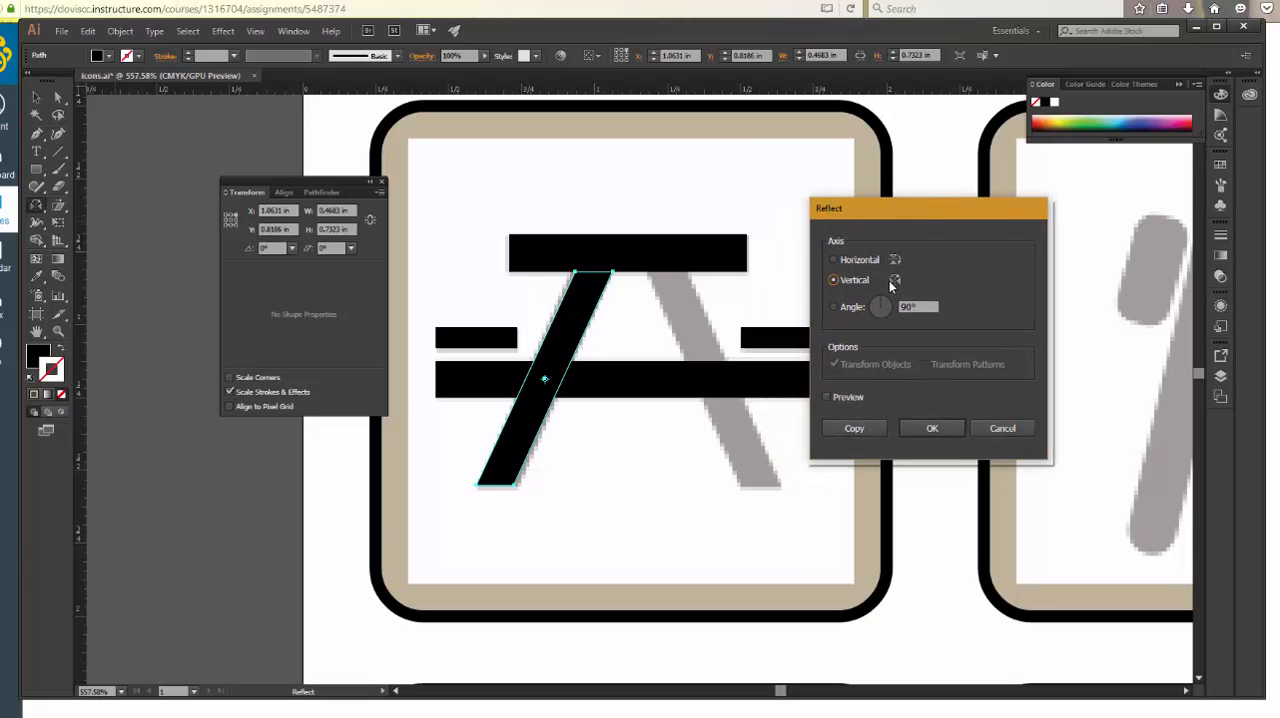
left_click(860, 428)
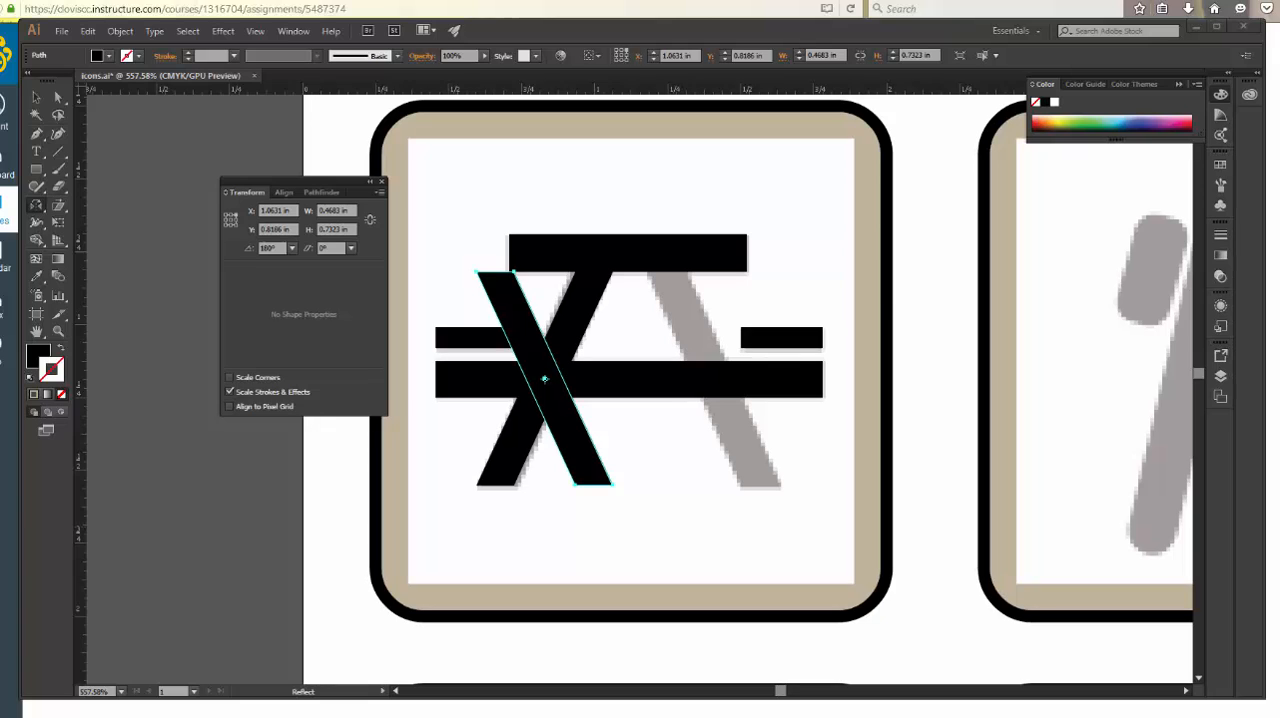
Move the mirrored leg straight across by about 0.58 in onto the template's right leg and deselect it
key("v")
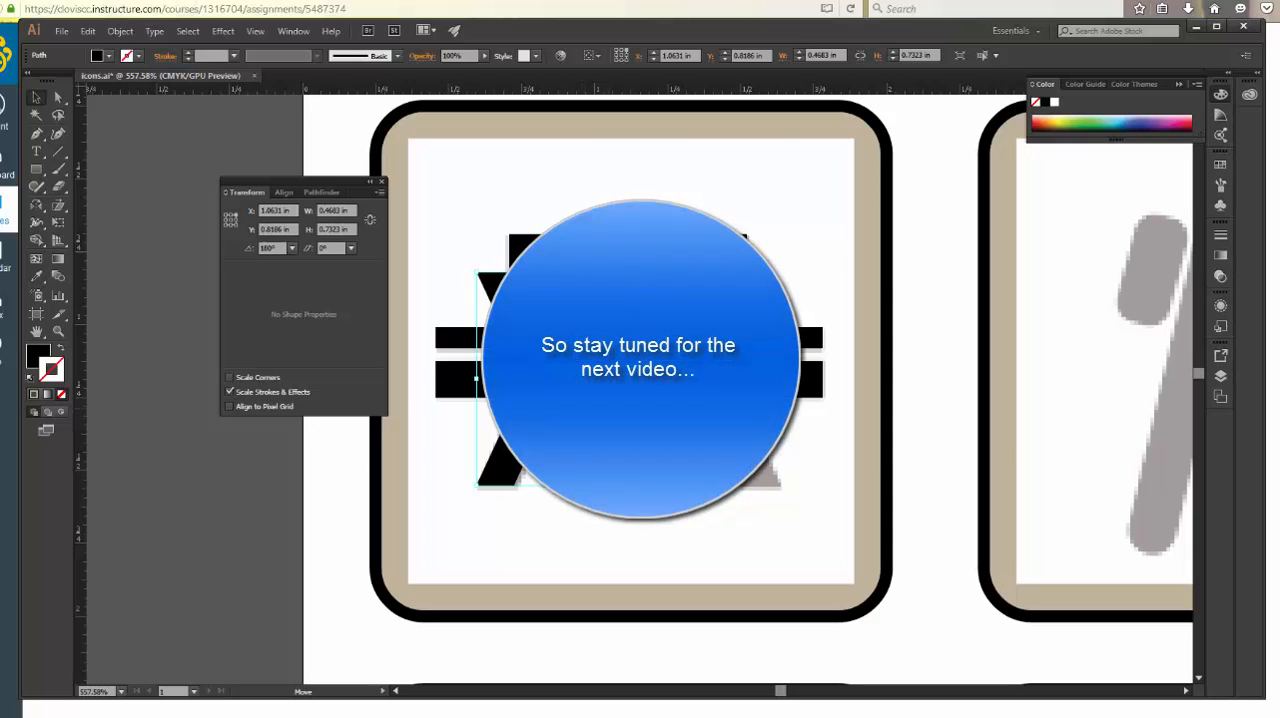
left_click_drag(738, 378, 775, 378)
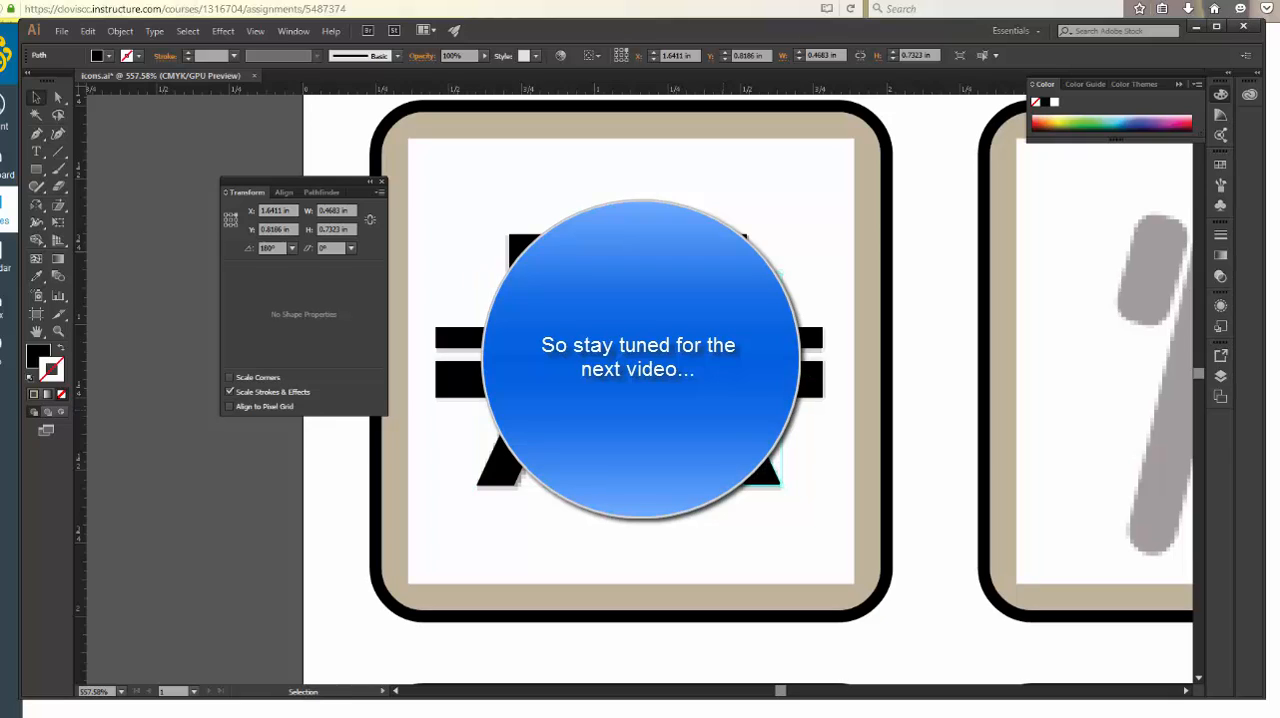
left_click(933, 459)
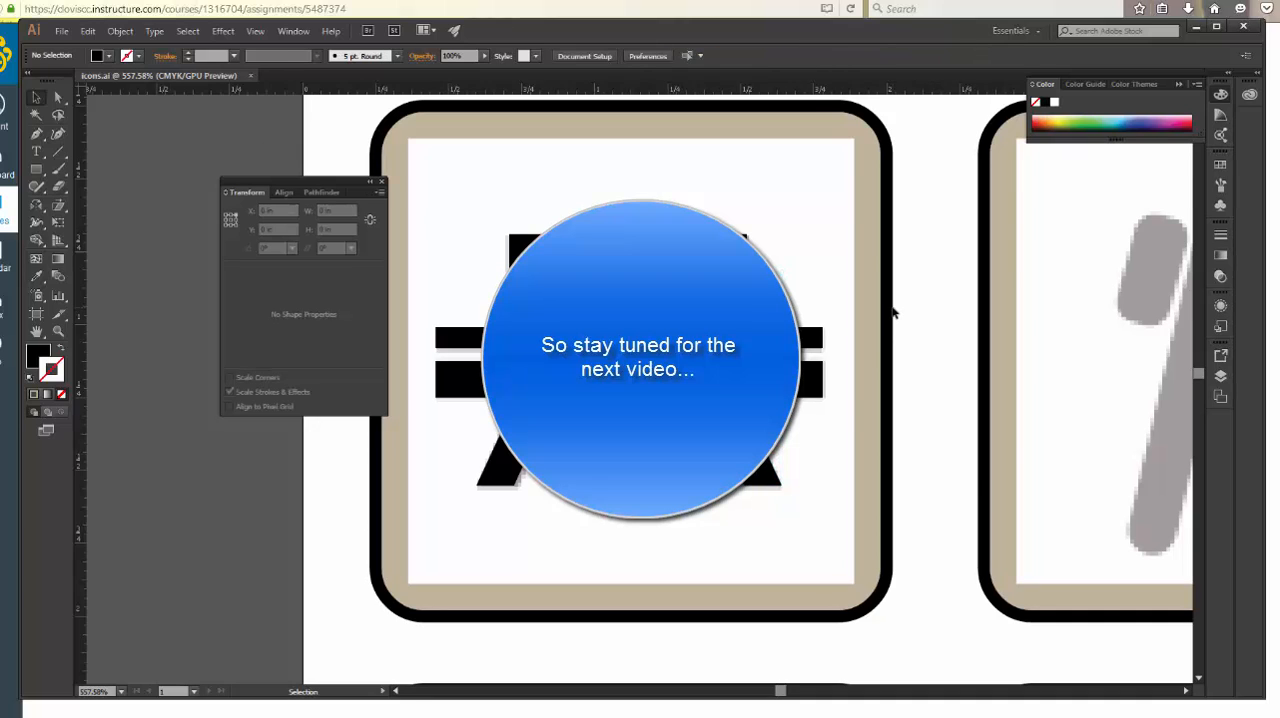